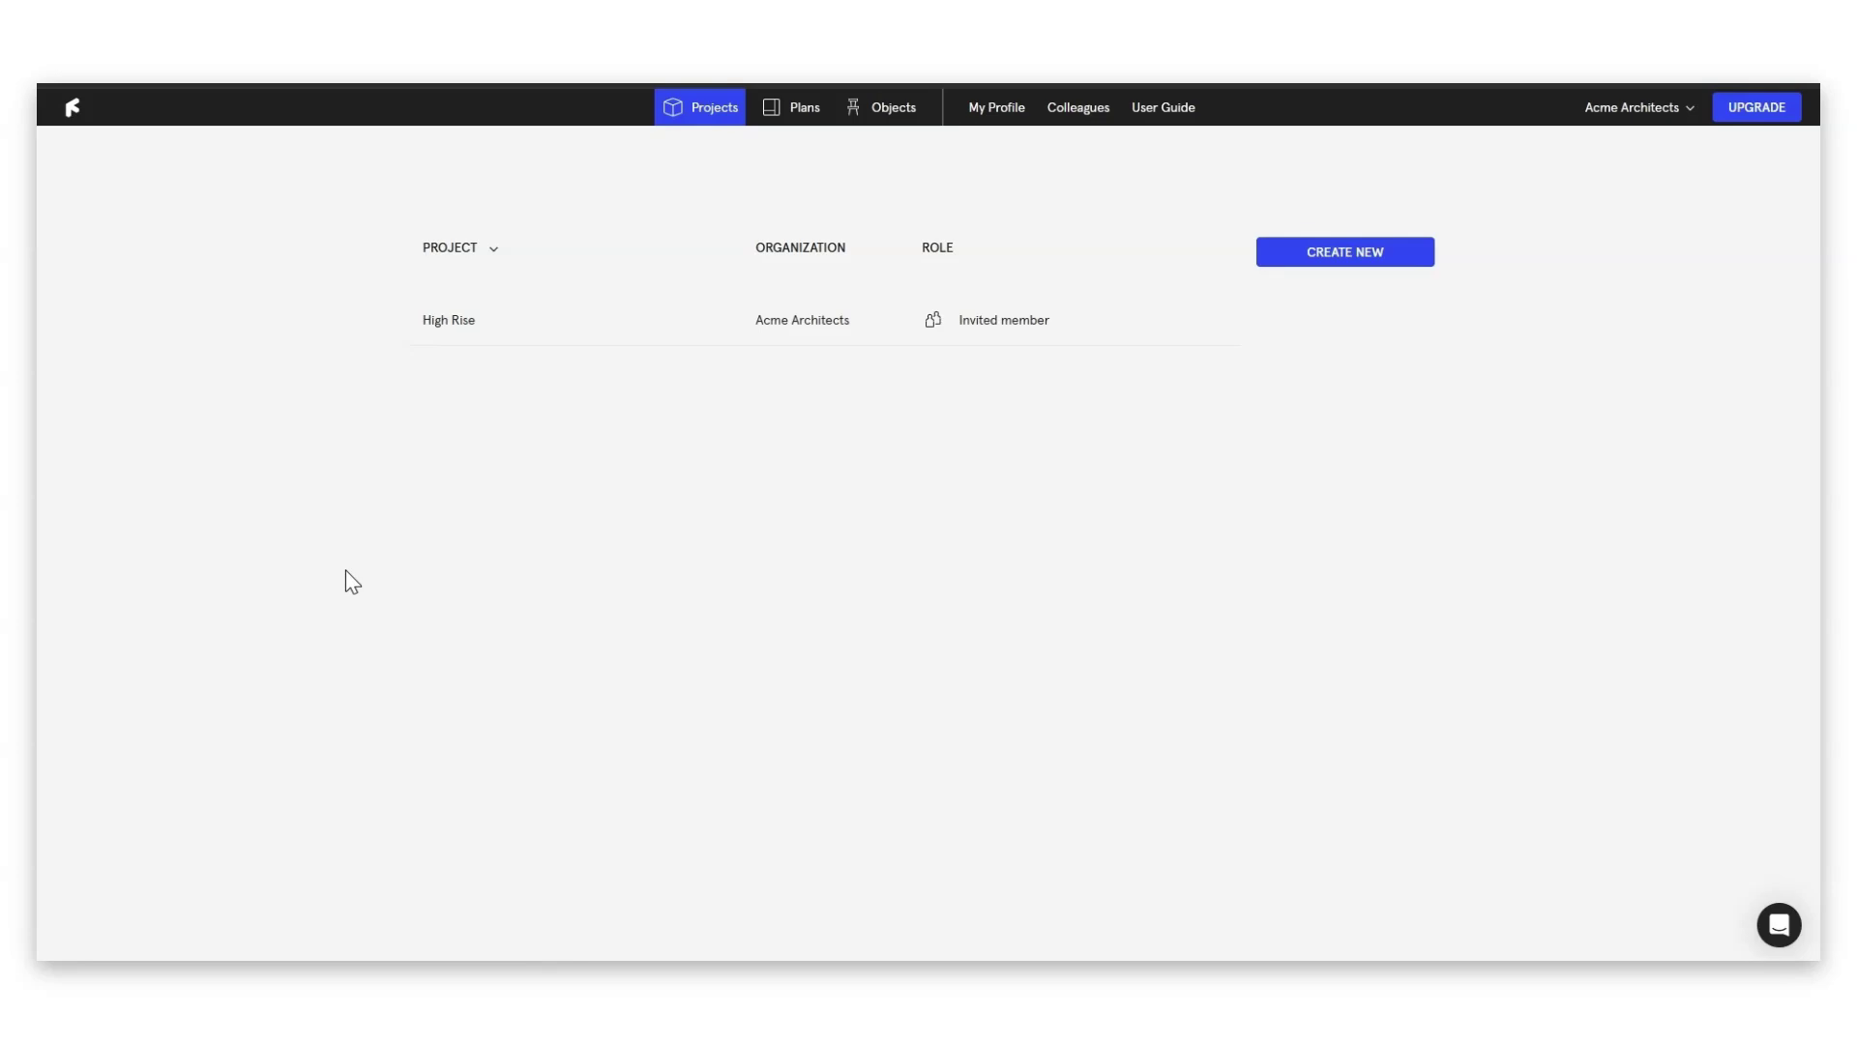
- Check which plan libraries are available in My library
left_click(799, 108)
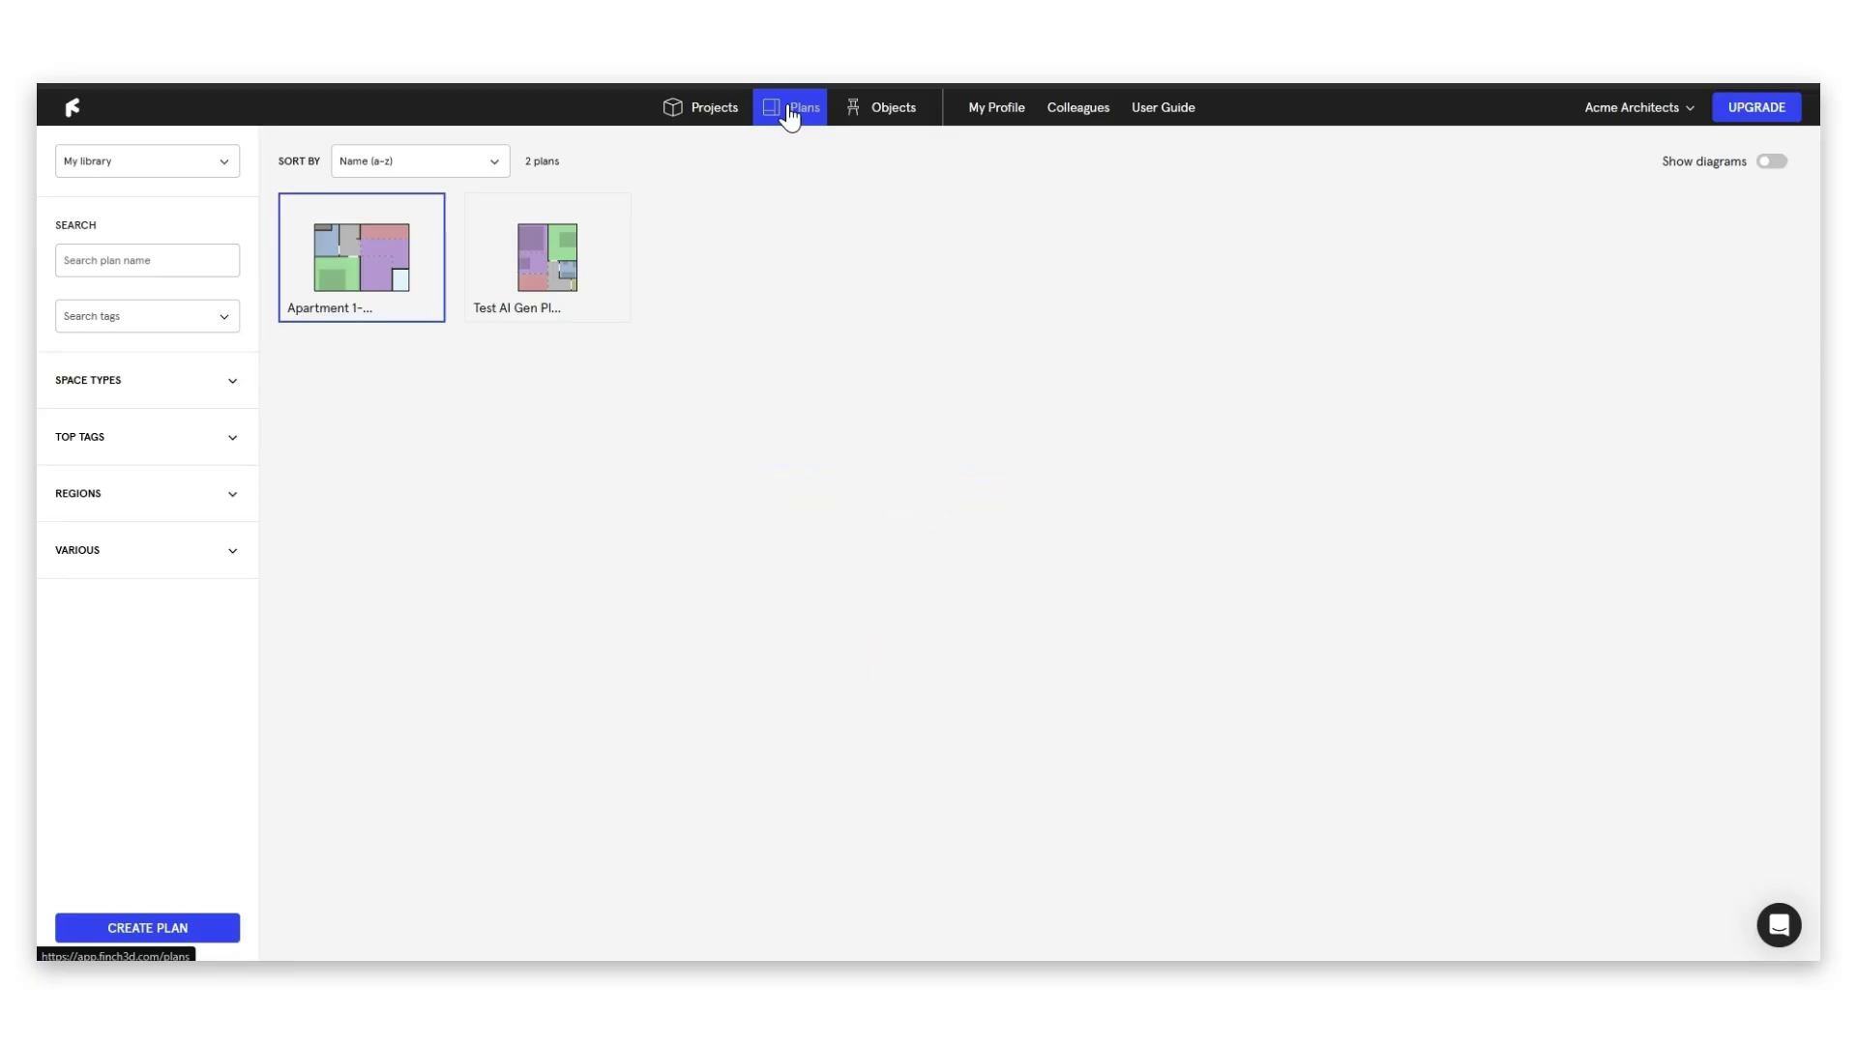
left_click(91, 176)
left_click(129, 175)
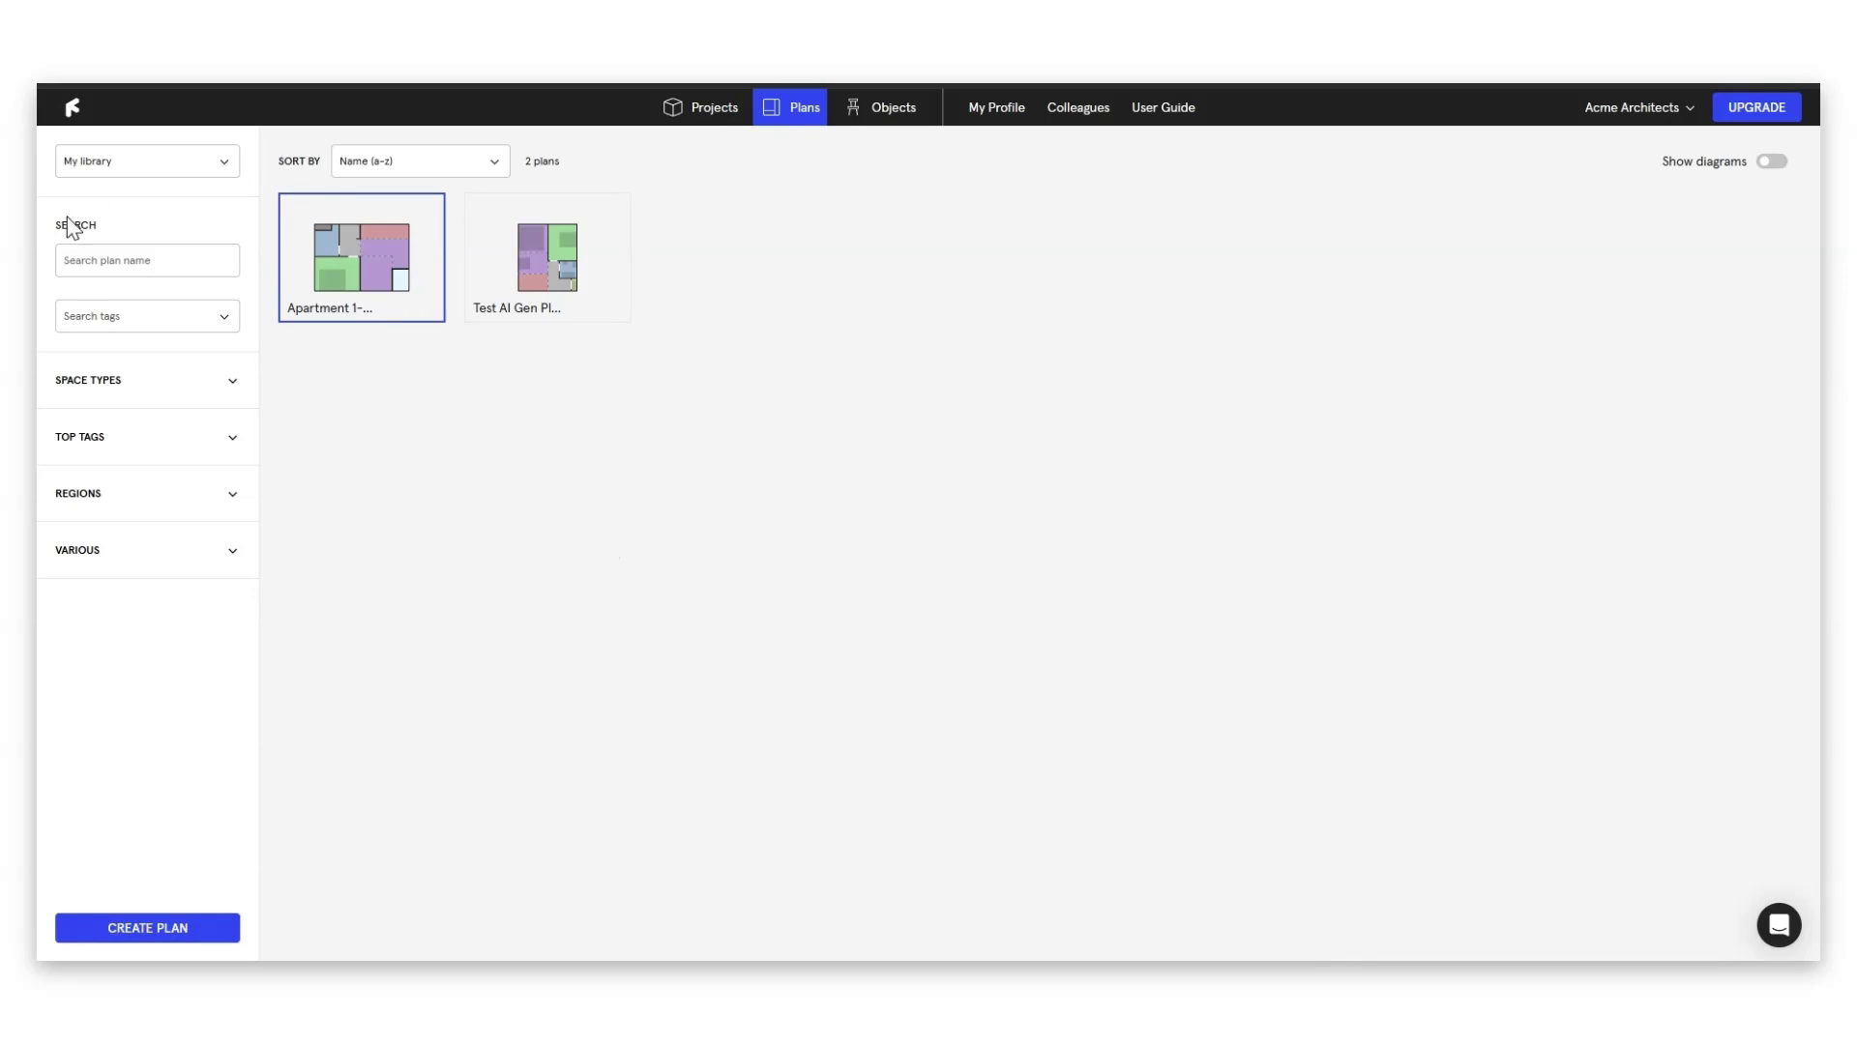
- Start a new blank plan and zoom the canvas around its default 5000 × 5000 mm room
left_click(147, 928)
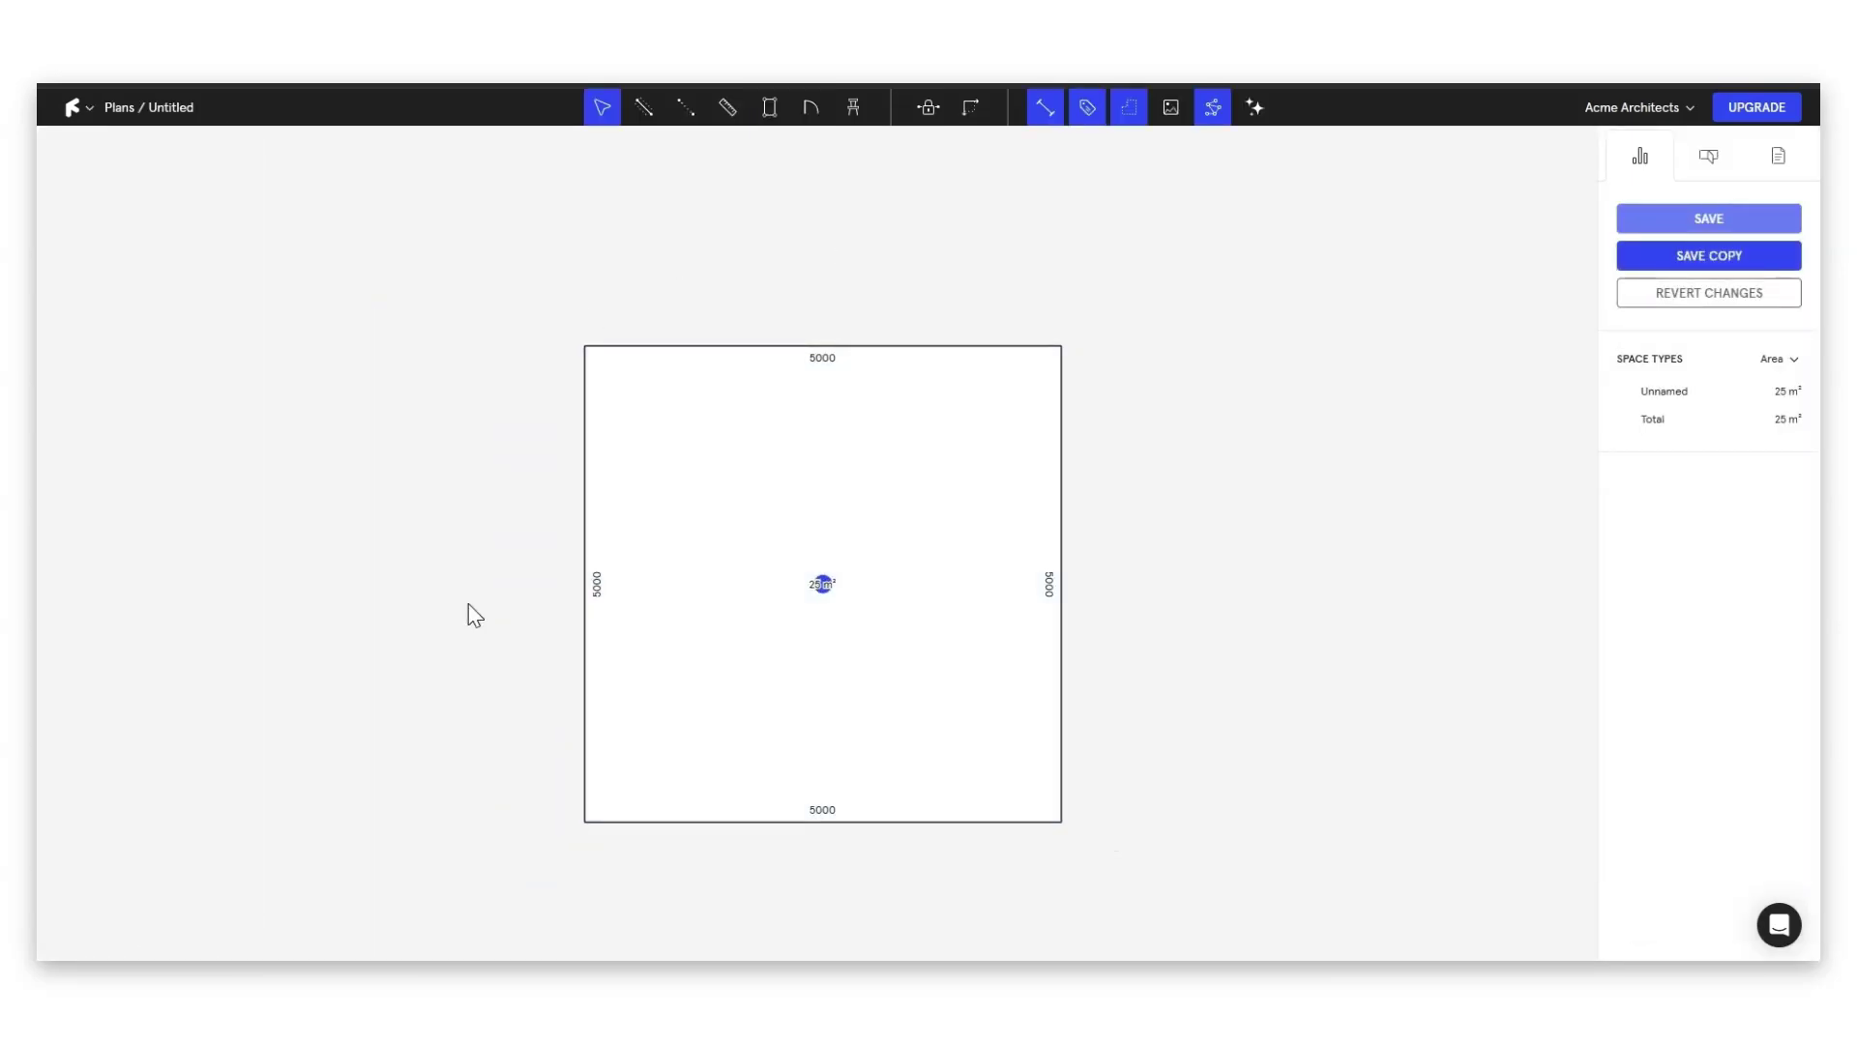
scroll(629, 783, "up", 1)
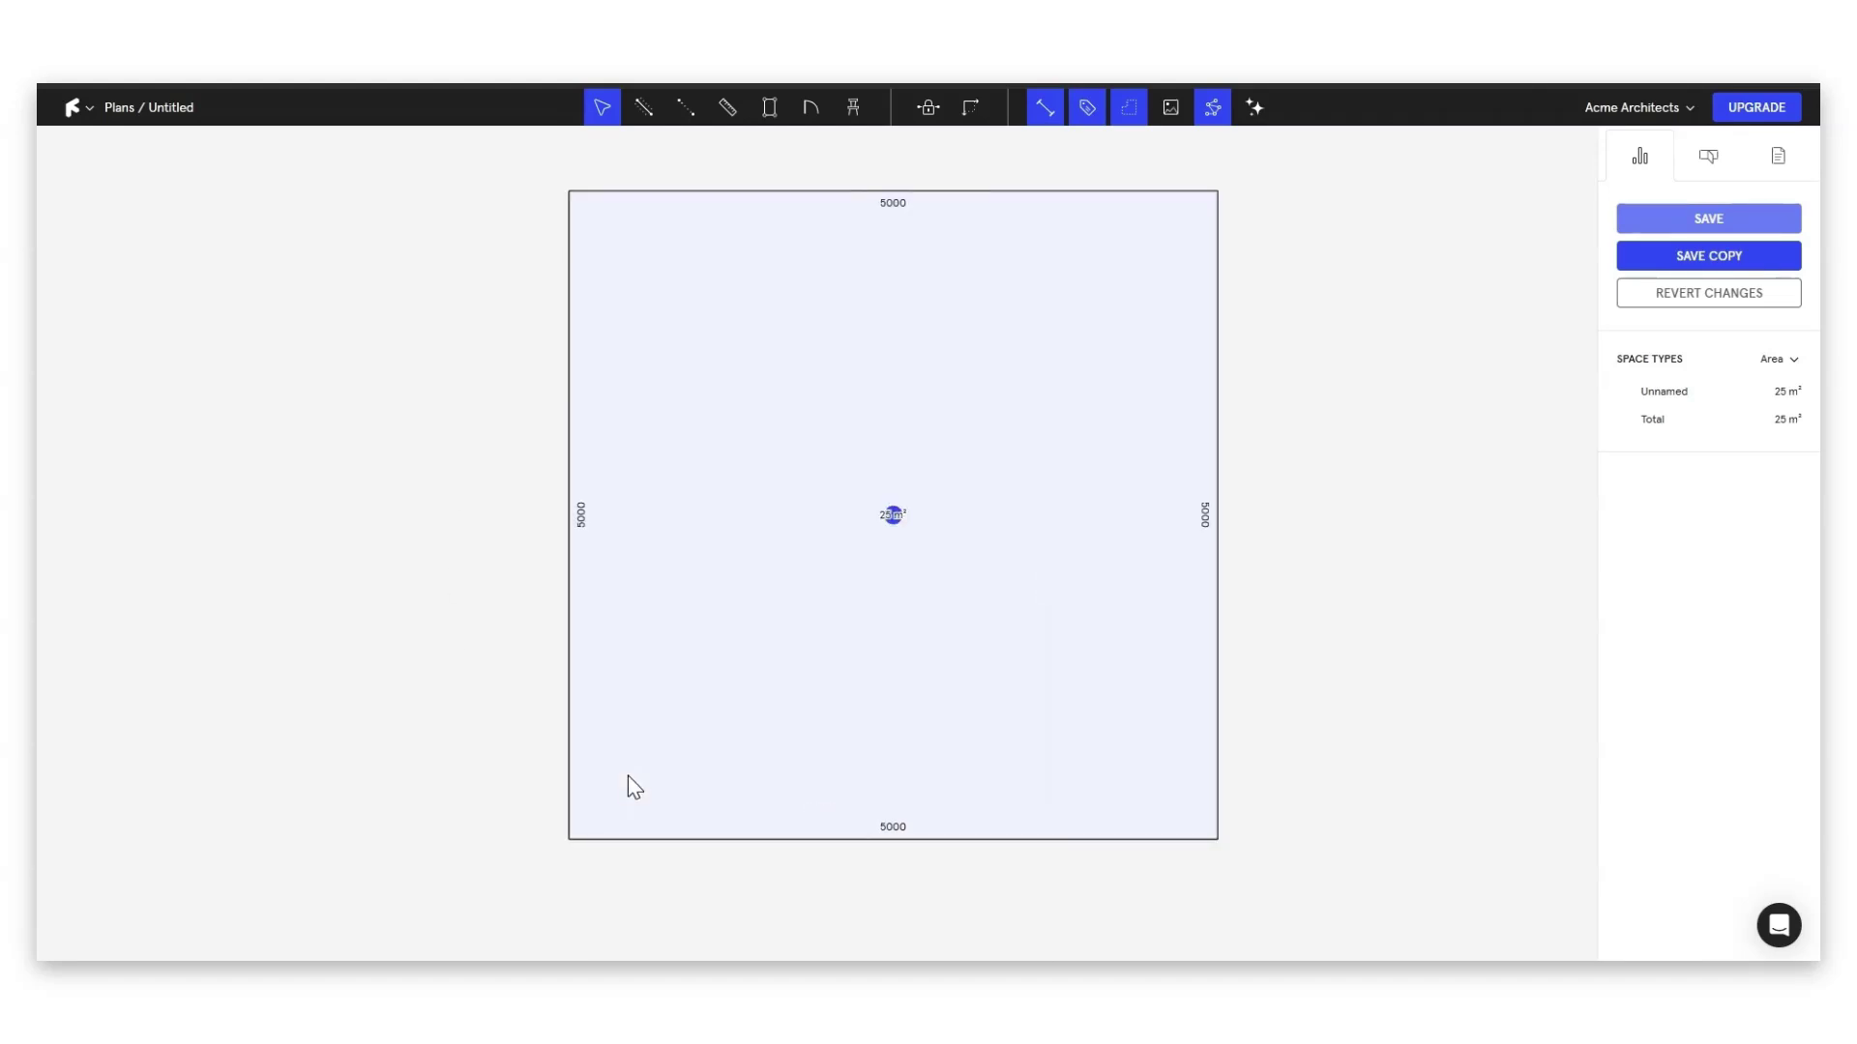
scroll(542, 741, "down", 1)
scroll(886, 351, "up", 1)
scroll(869, 471, "down", 1)
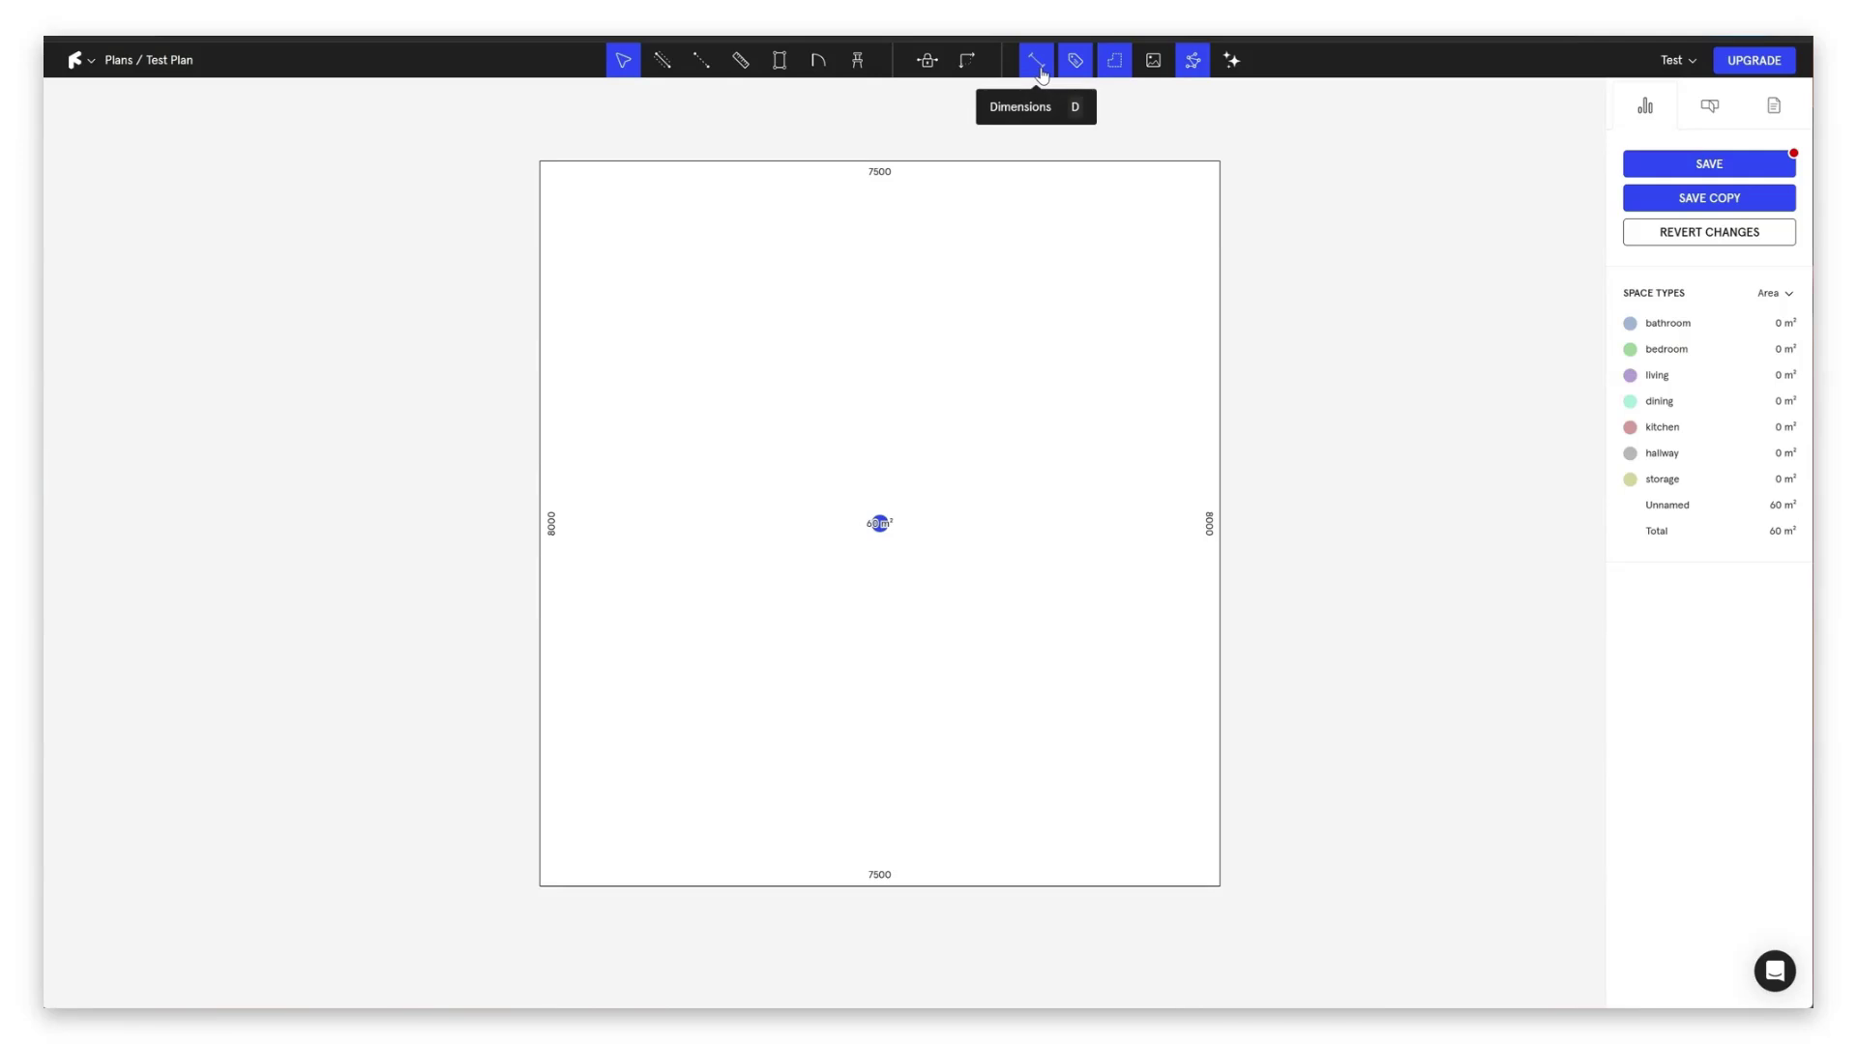
key("d")
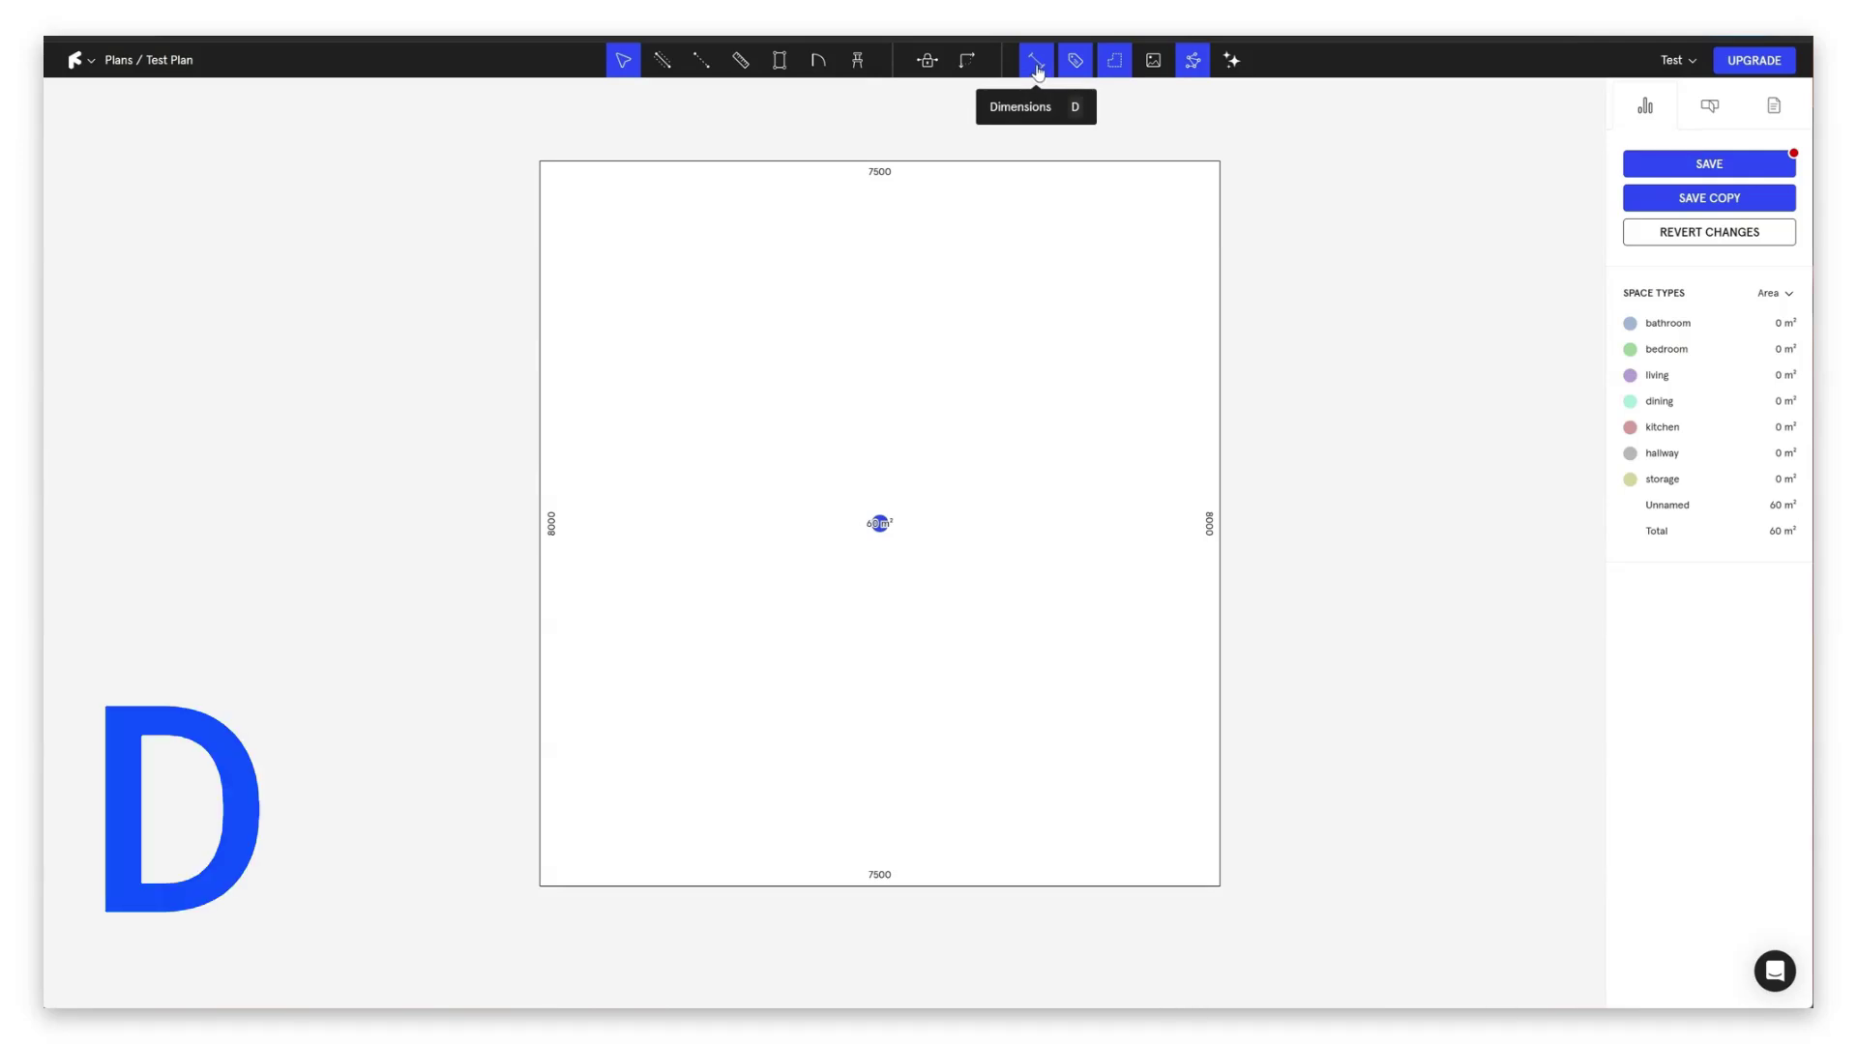
left_click(1036, 68)
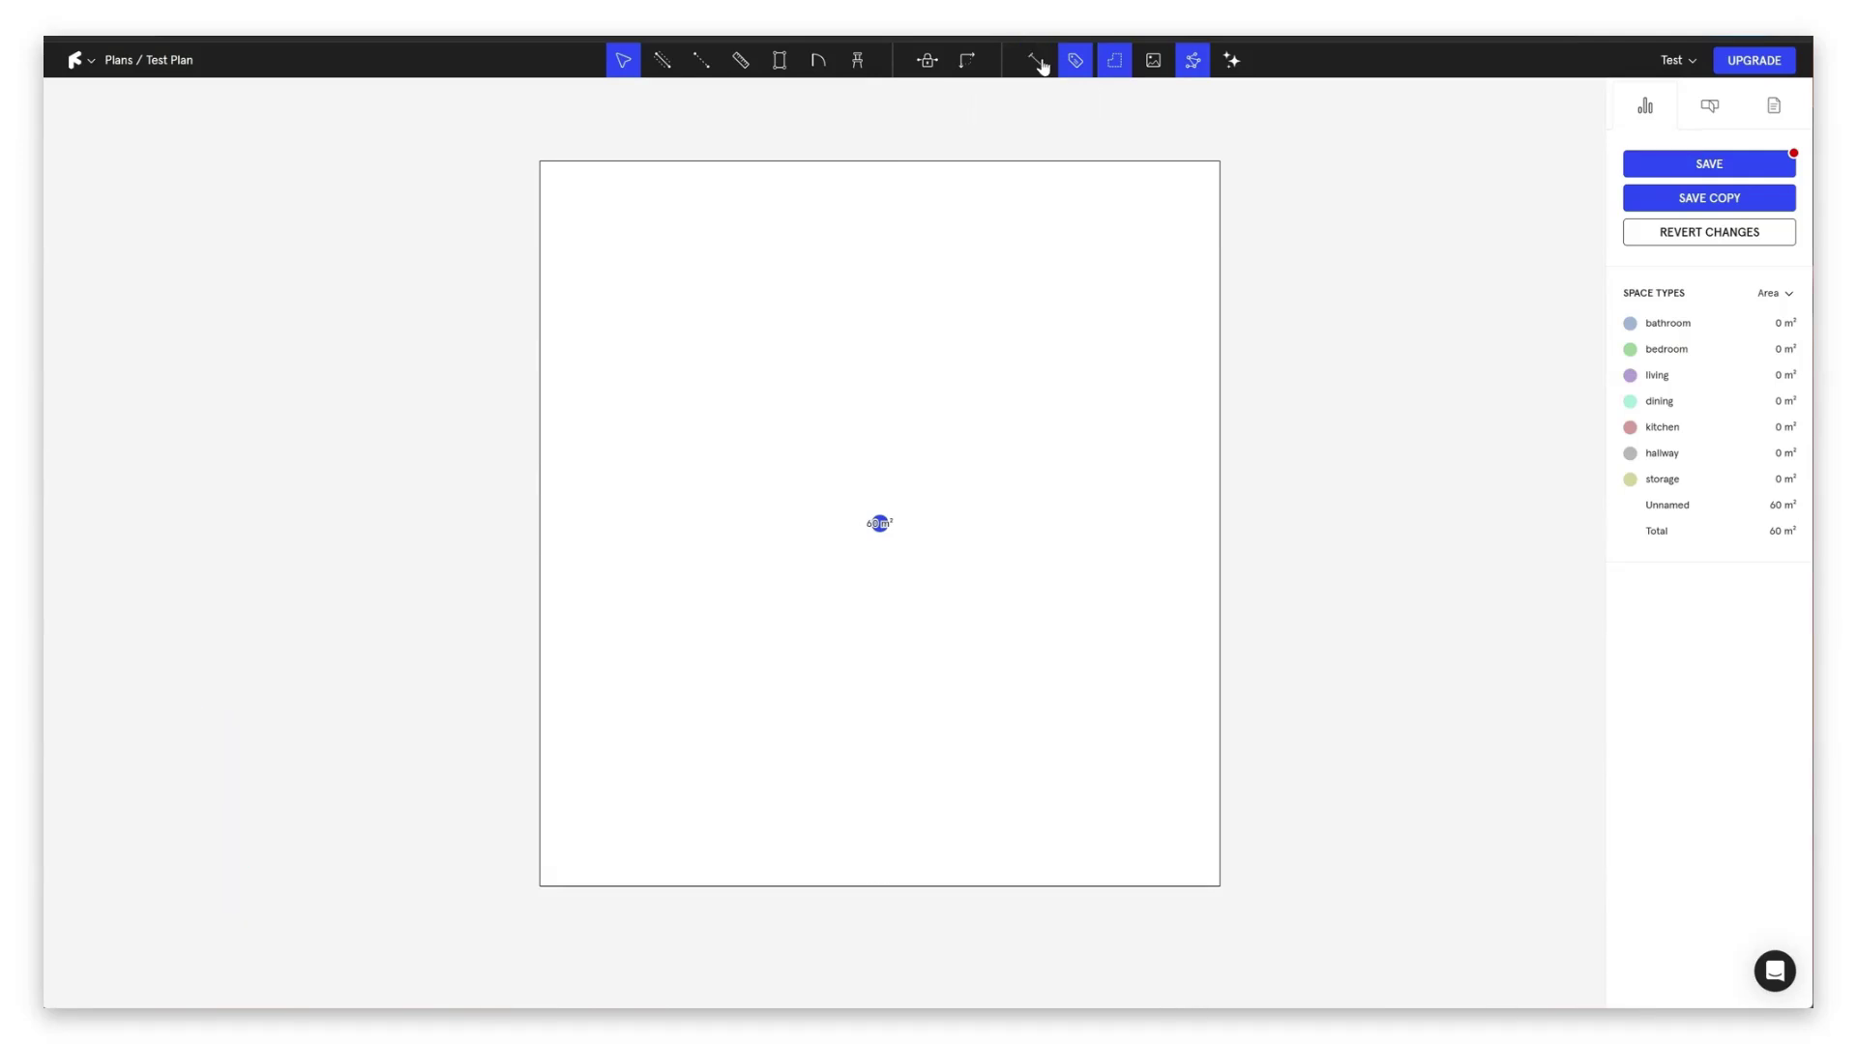
left_click(1040, 64)
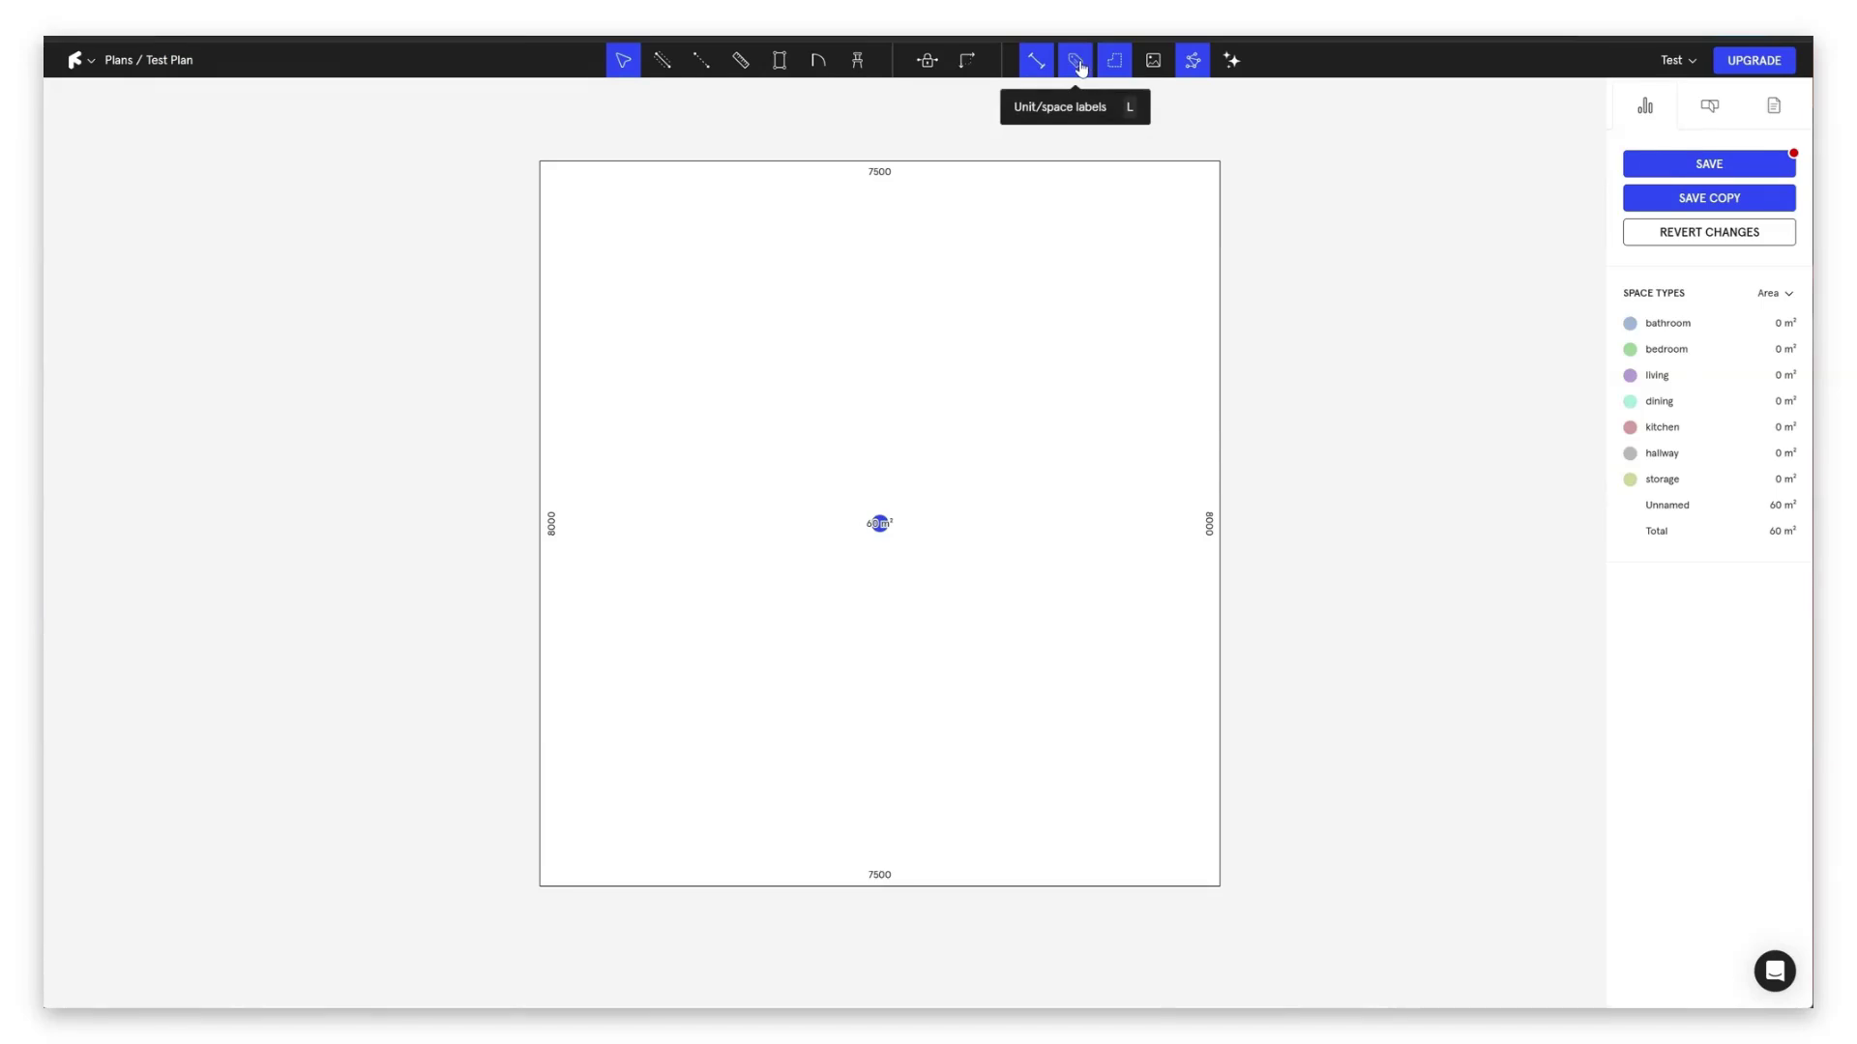
key("l")
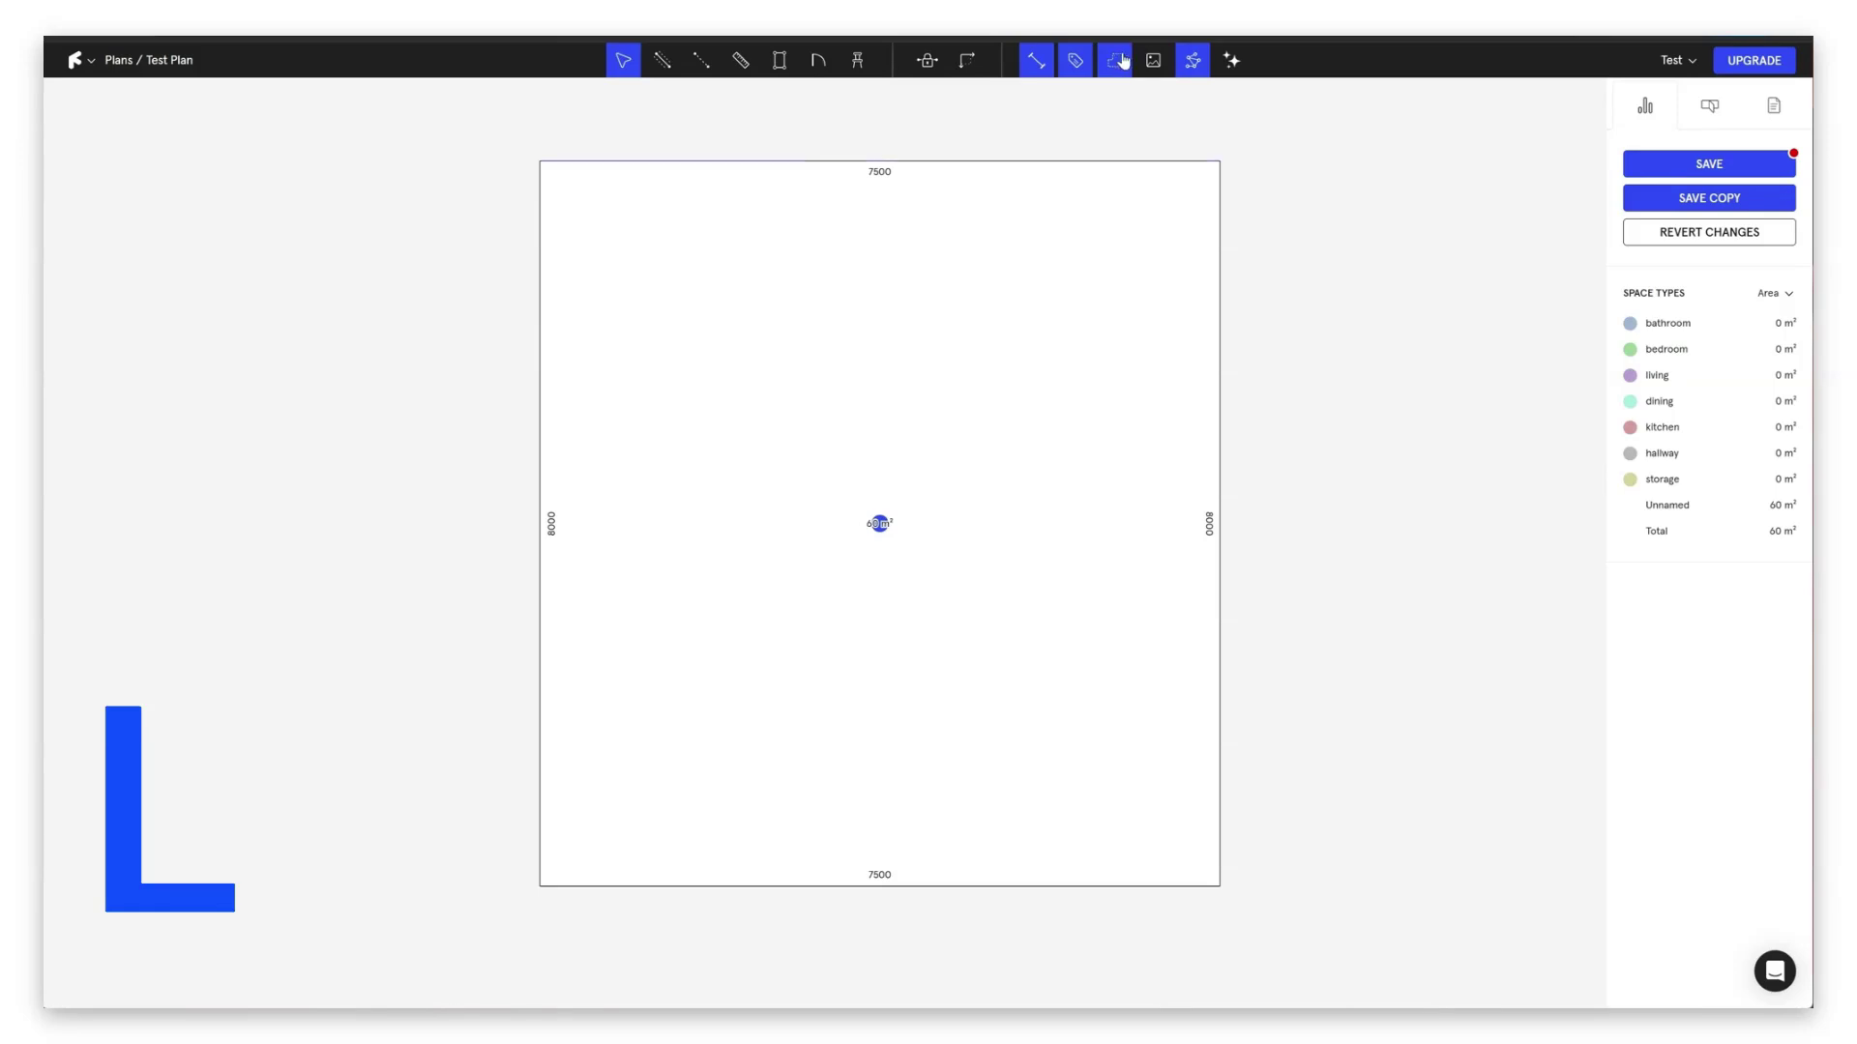
key("b")
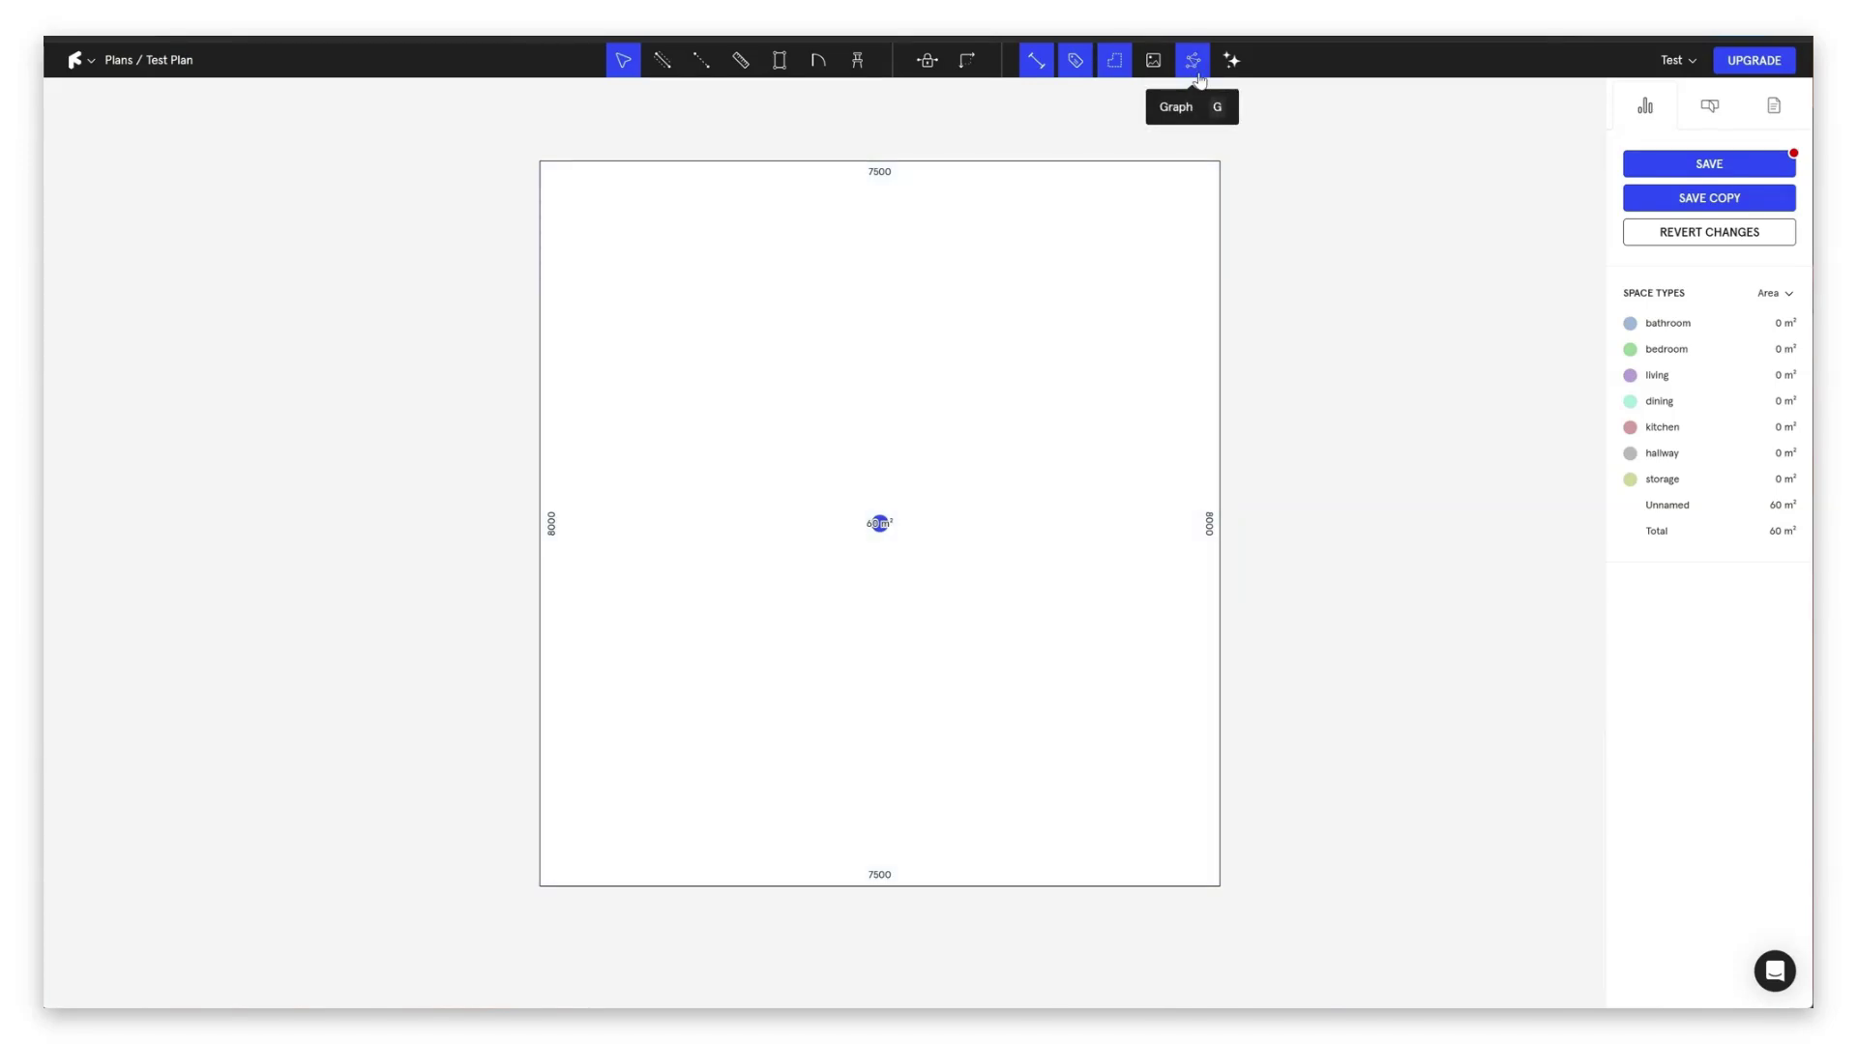
key("g")
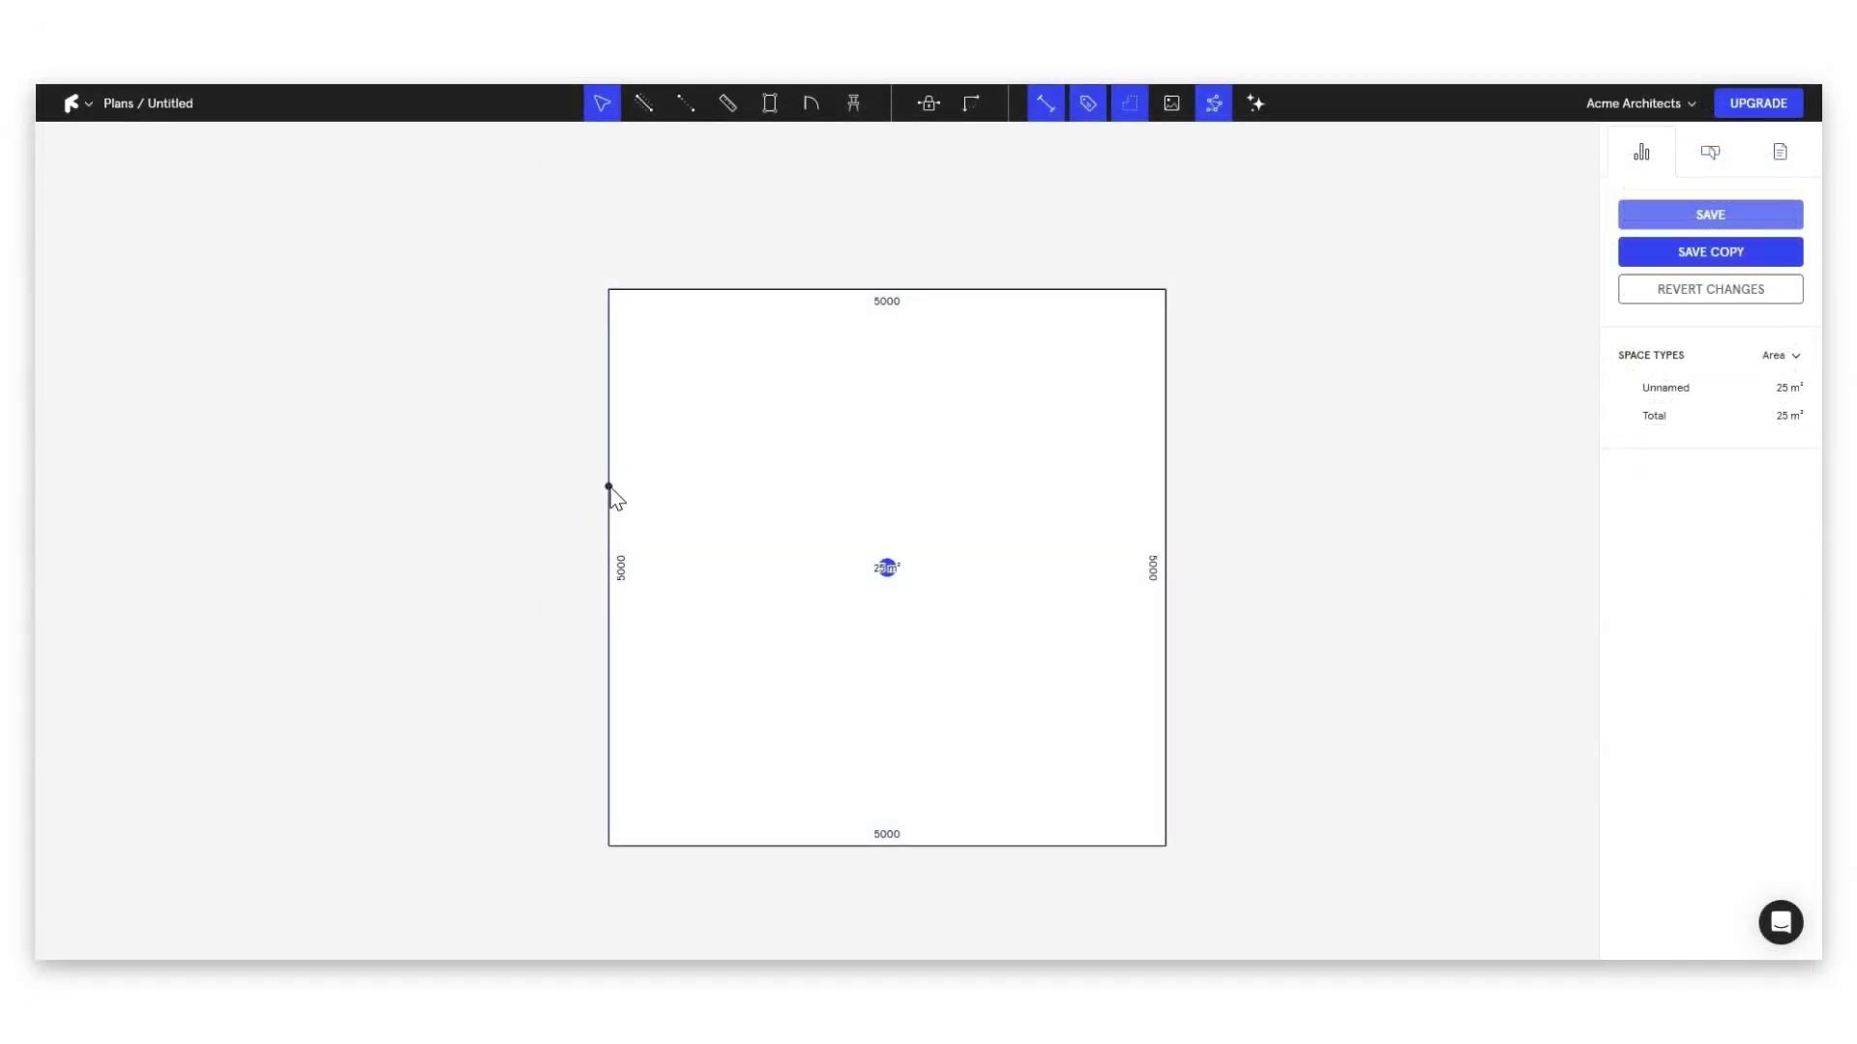
- Edit the plan bounds, changing the top wall's 5000 length to 7500 for 7500 × 8000 mm
left_click(610, 488)
key("Return")
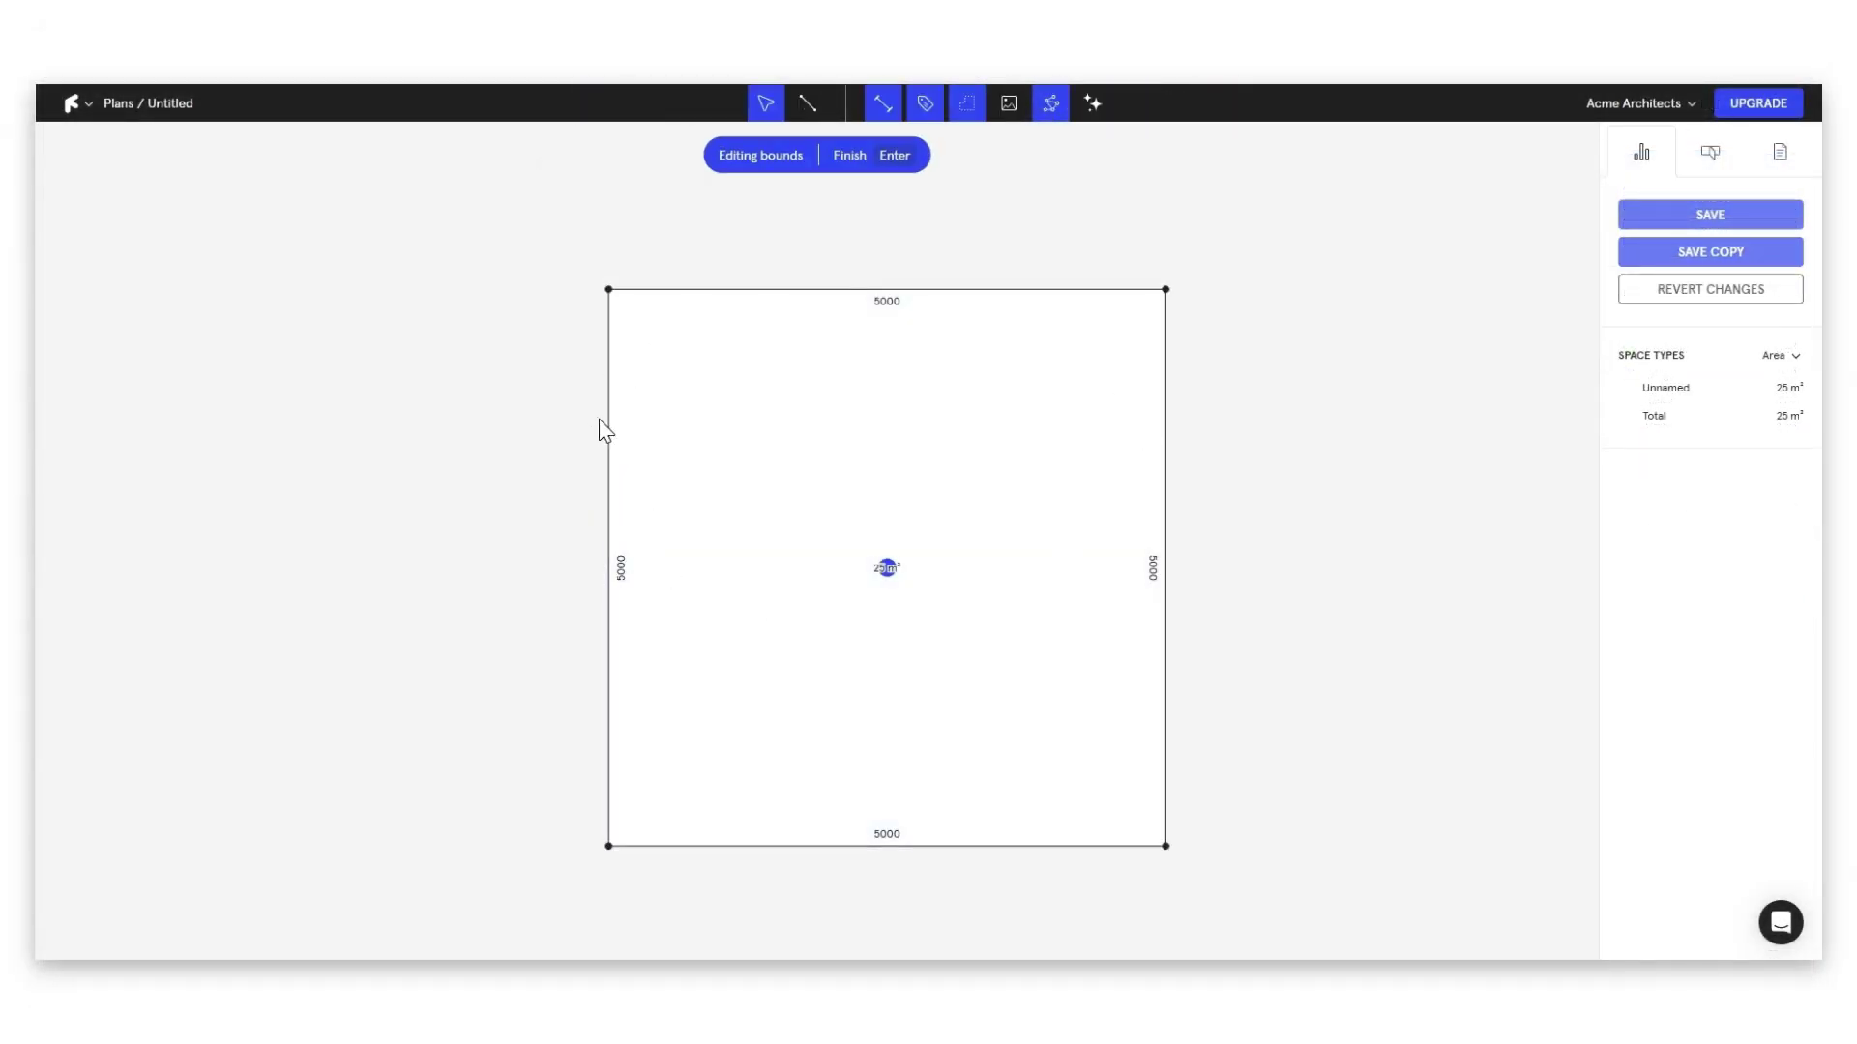
left_click(889, 307)
type("7500")
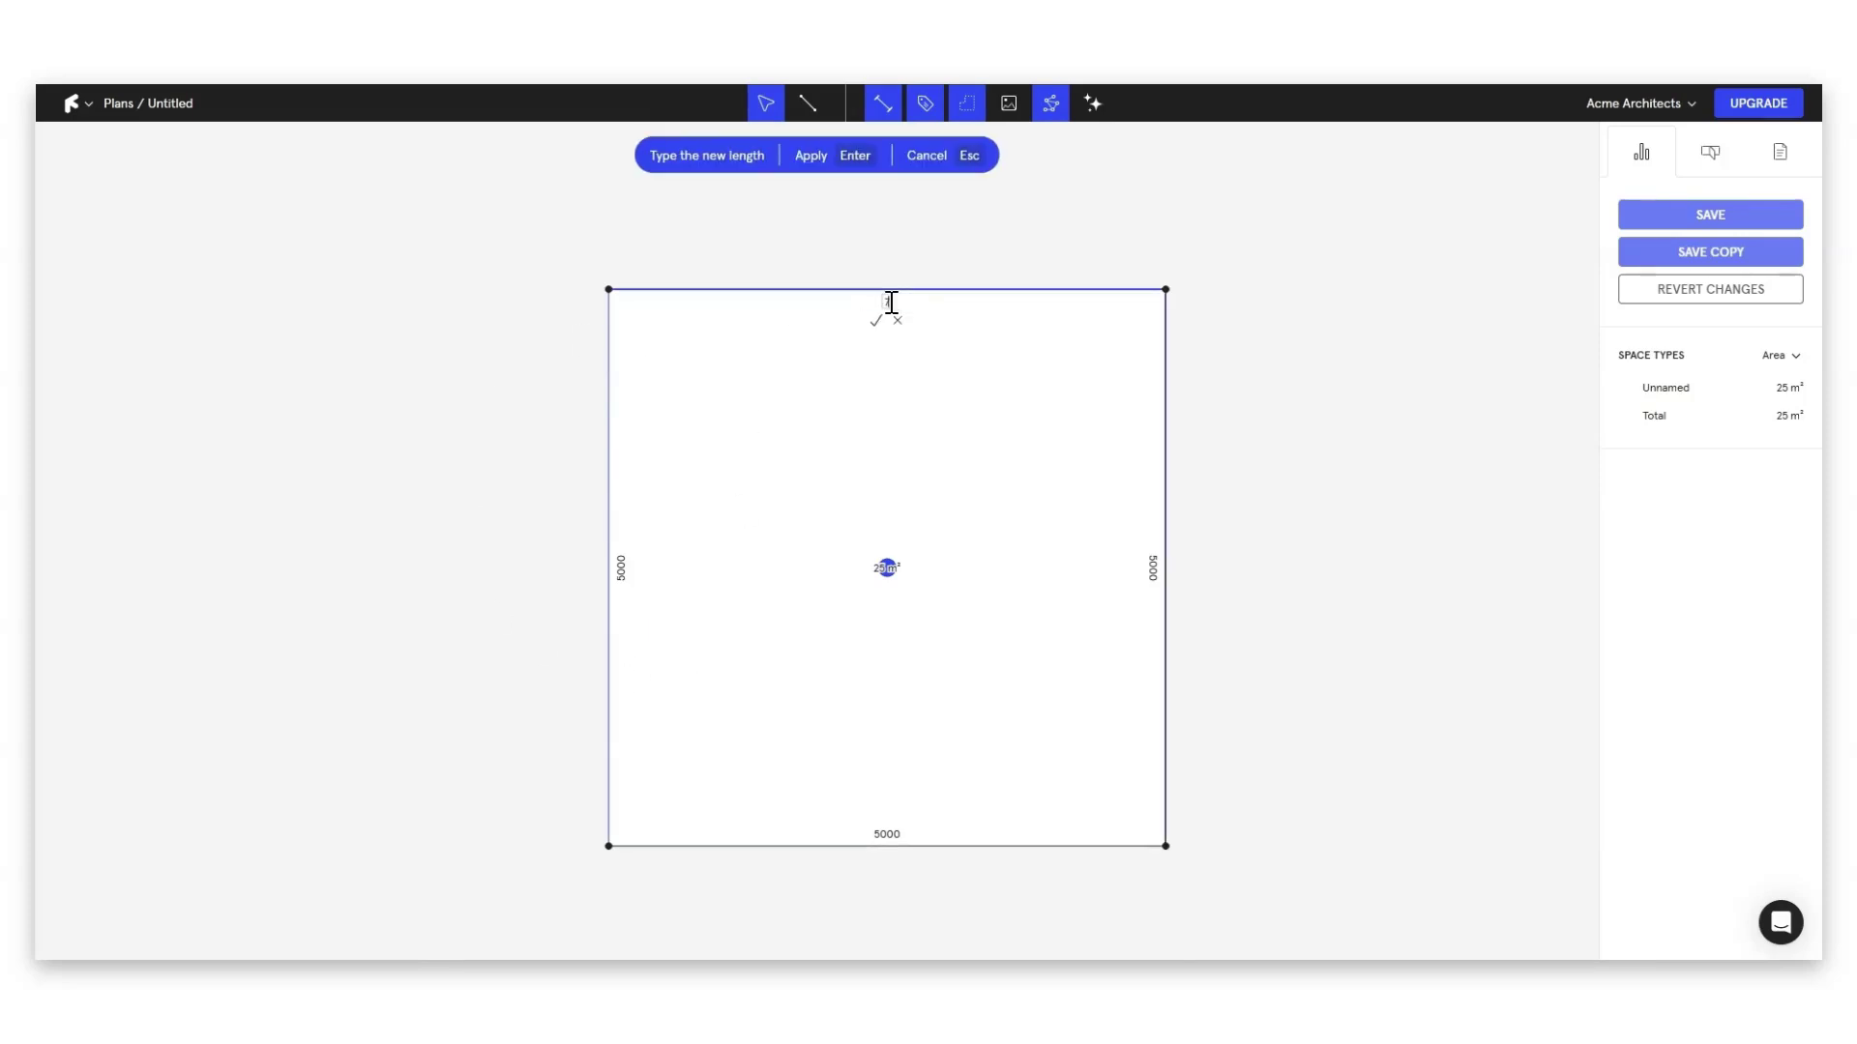
key("Return")
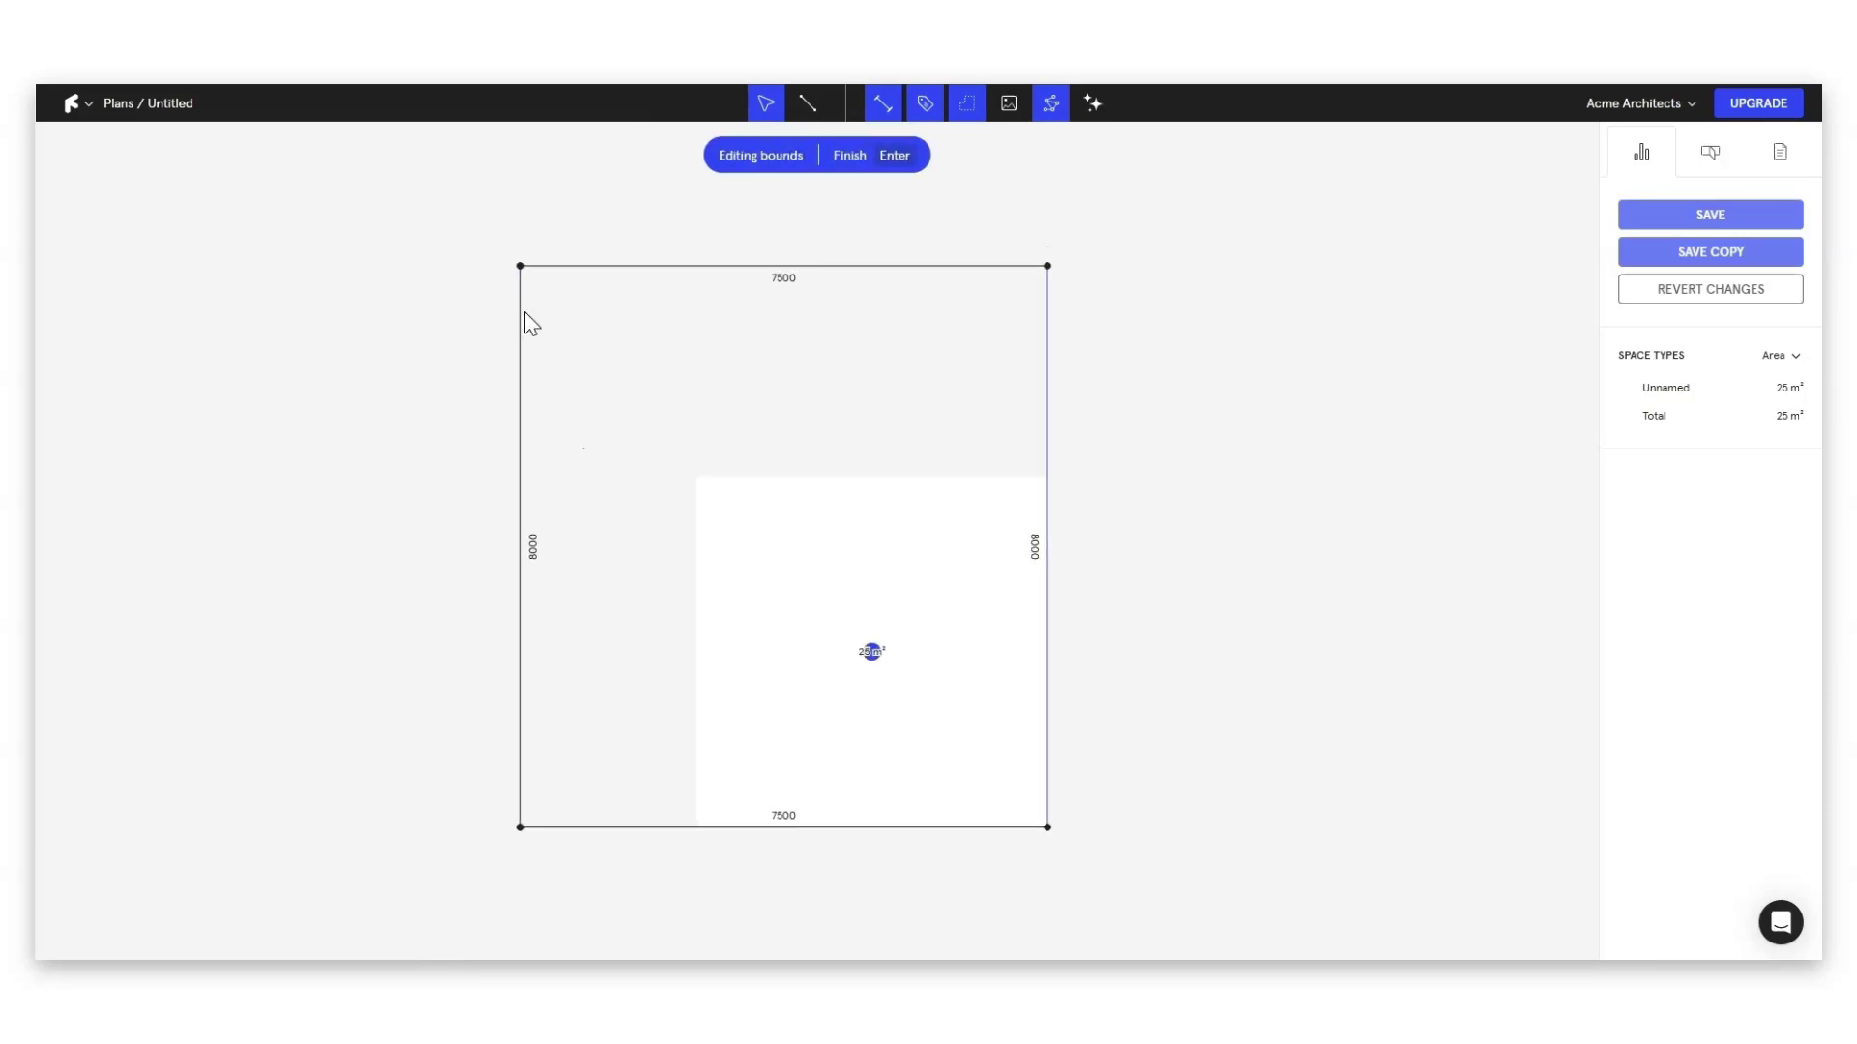
scroll(576, 619, "down", 2)
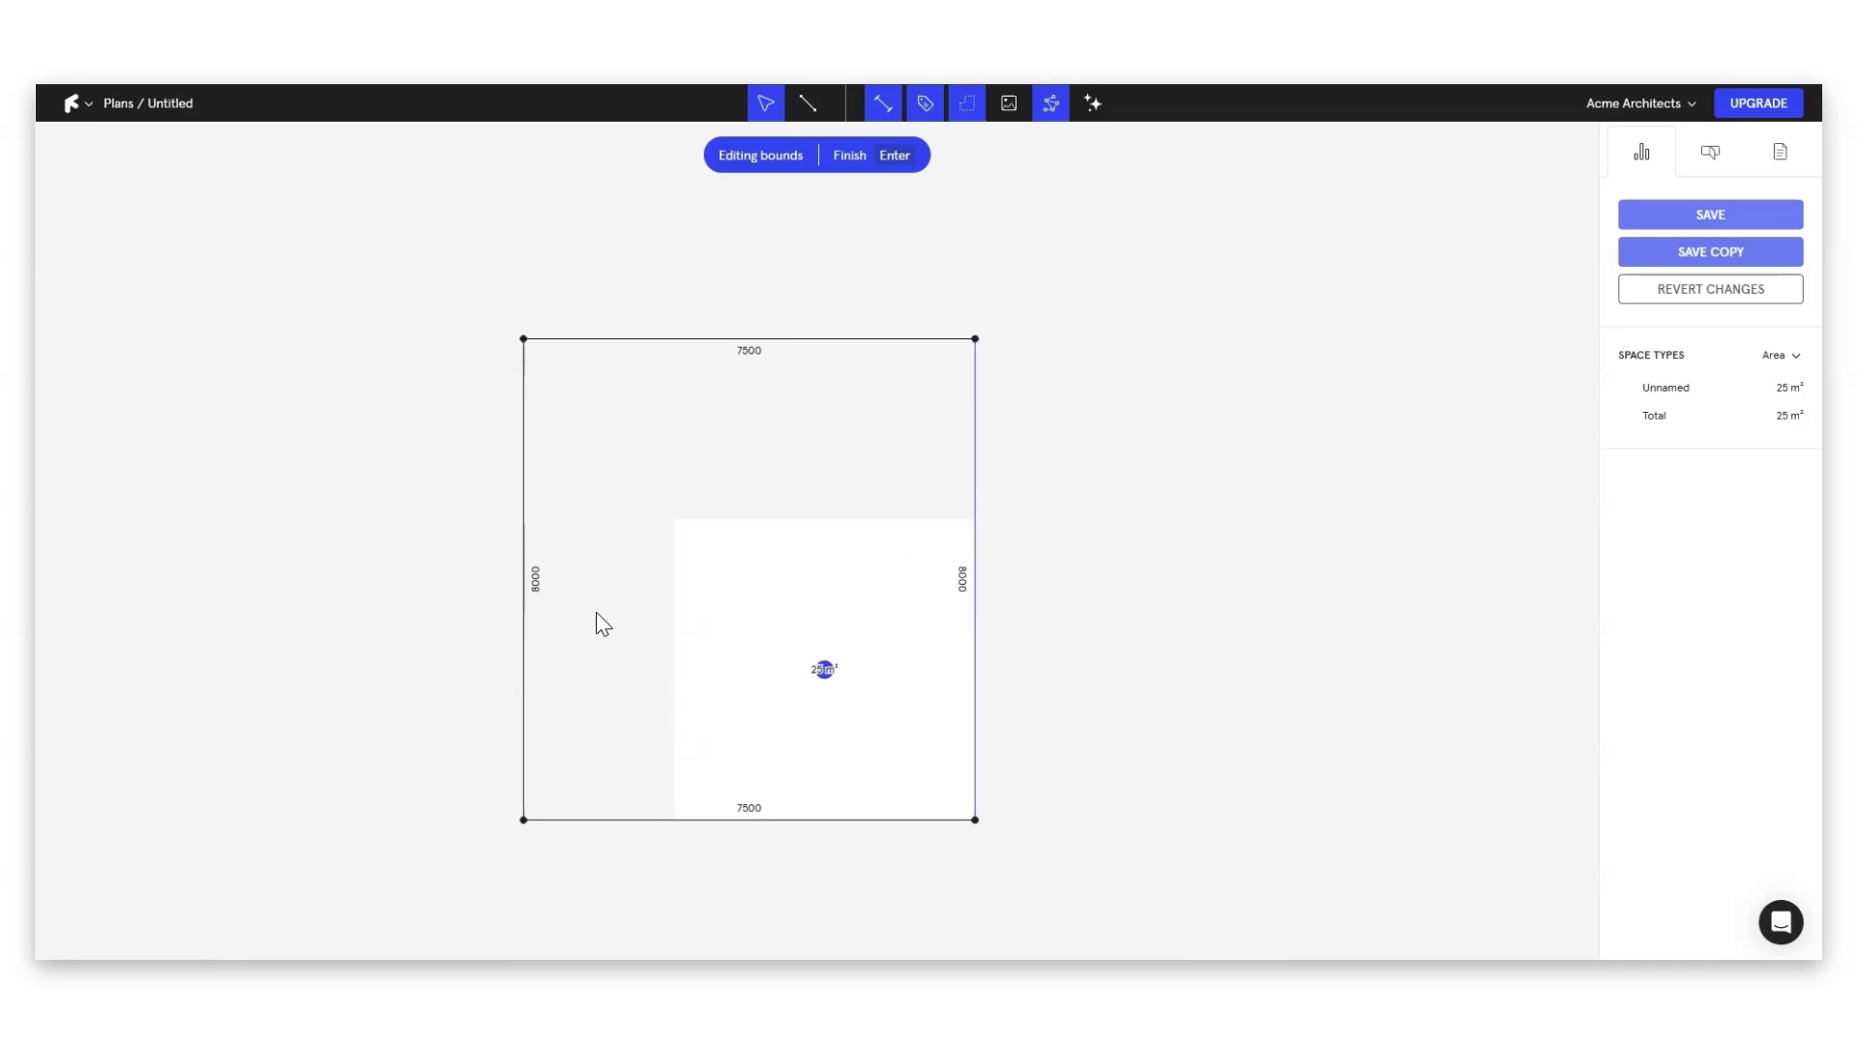
- Draw walls from the bounds' bottom-right corner across and up, closing a second room
left_click(805, 101)
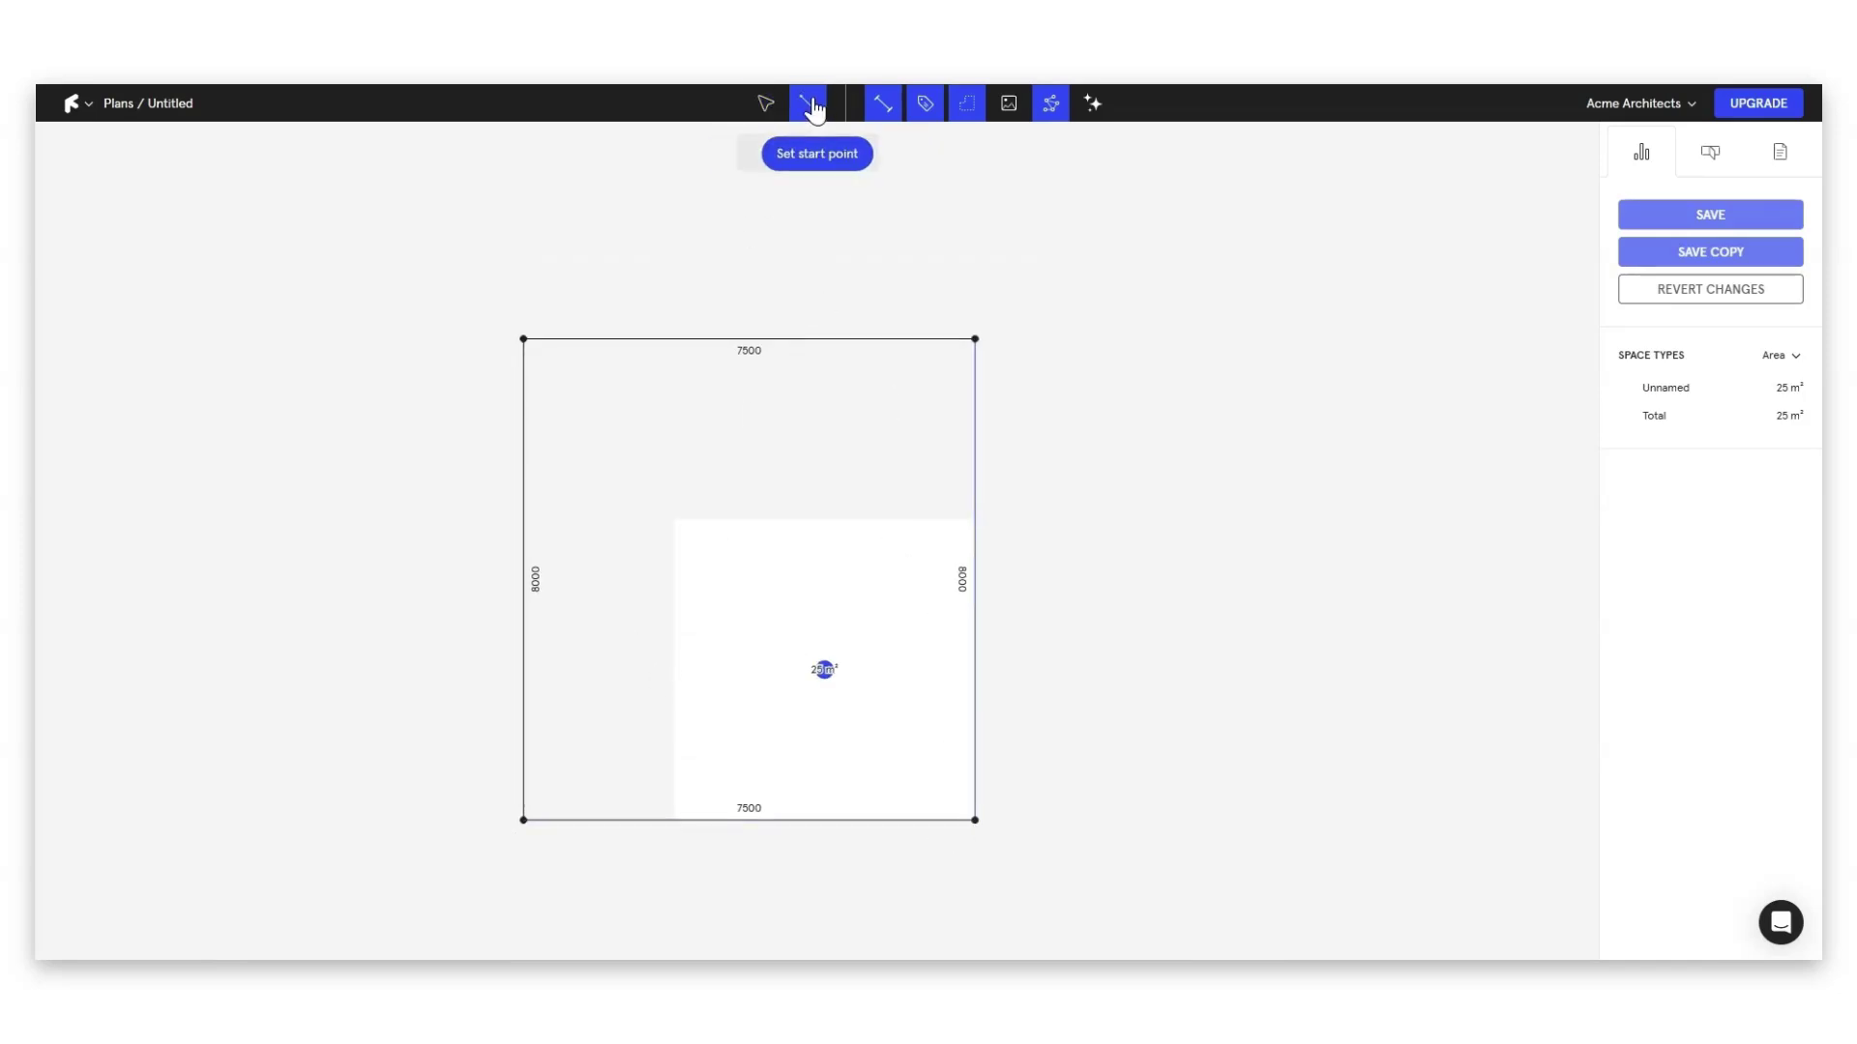
left_click(975, 821)
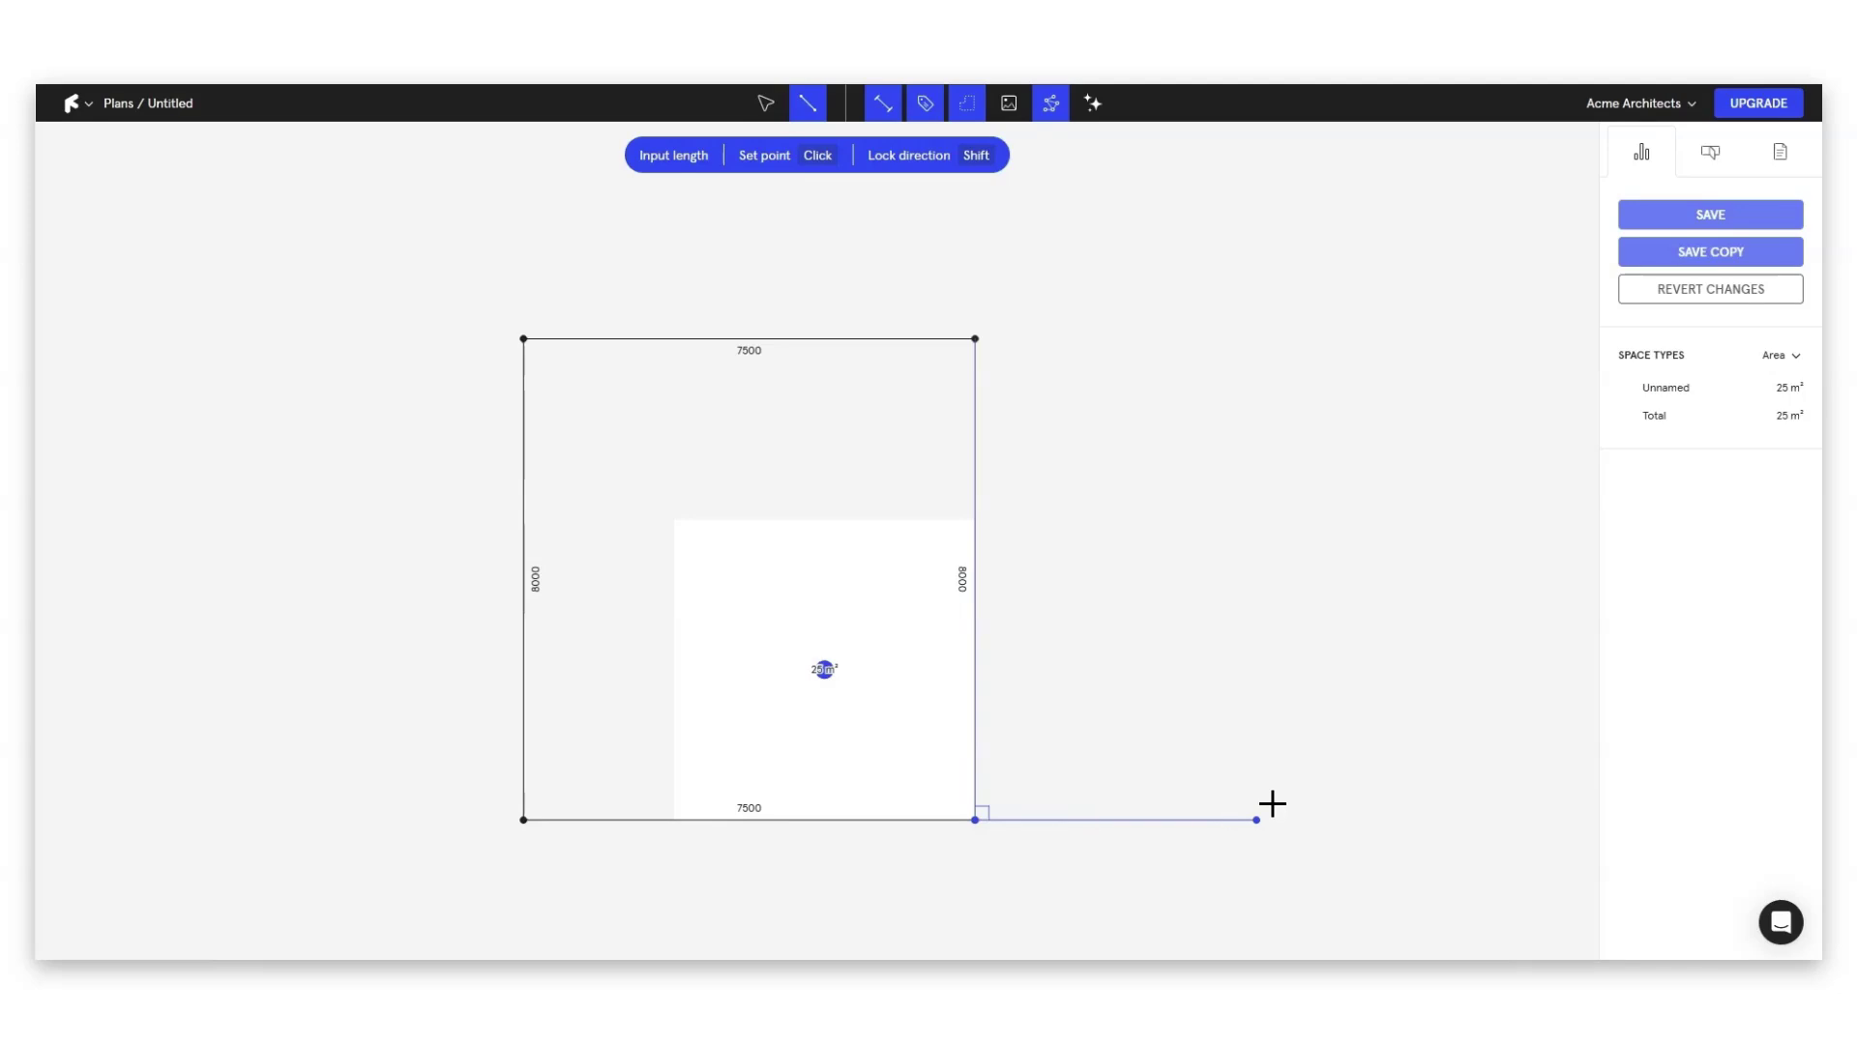
left_click(1263, 820)
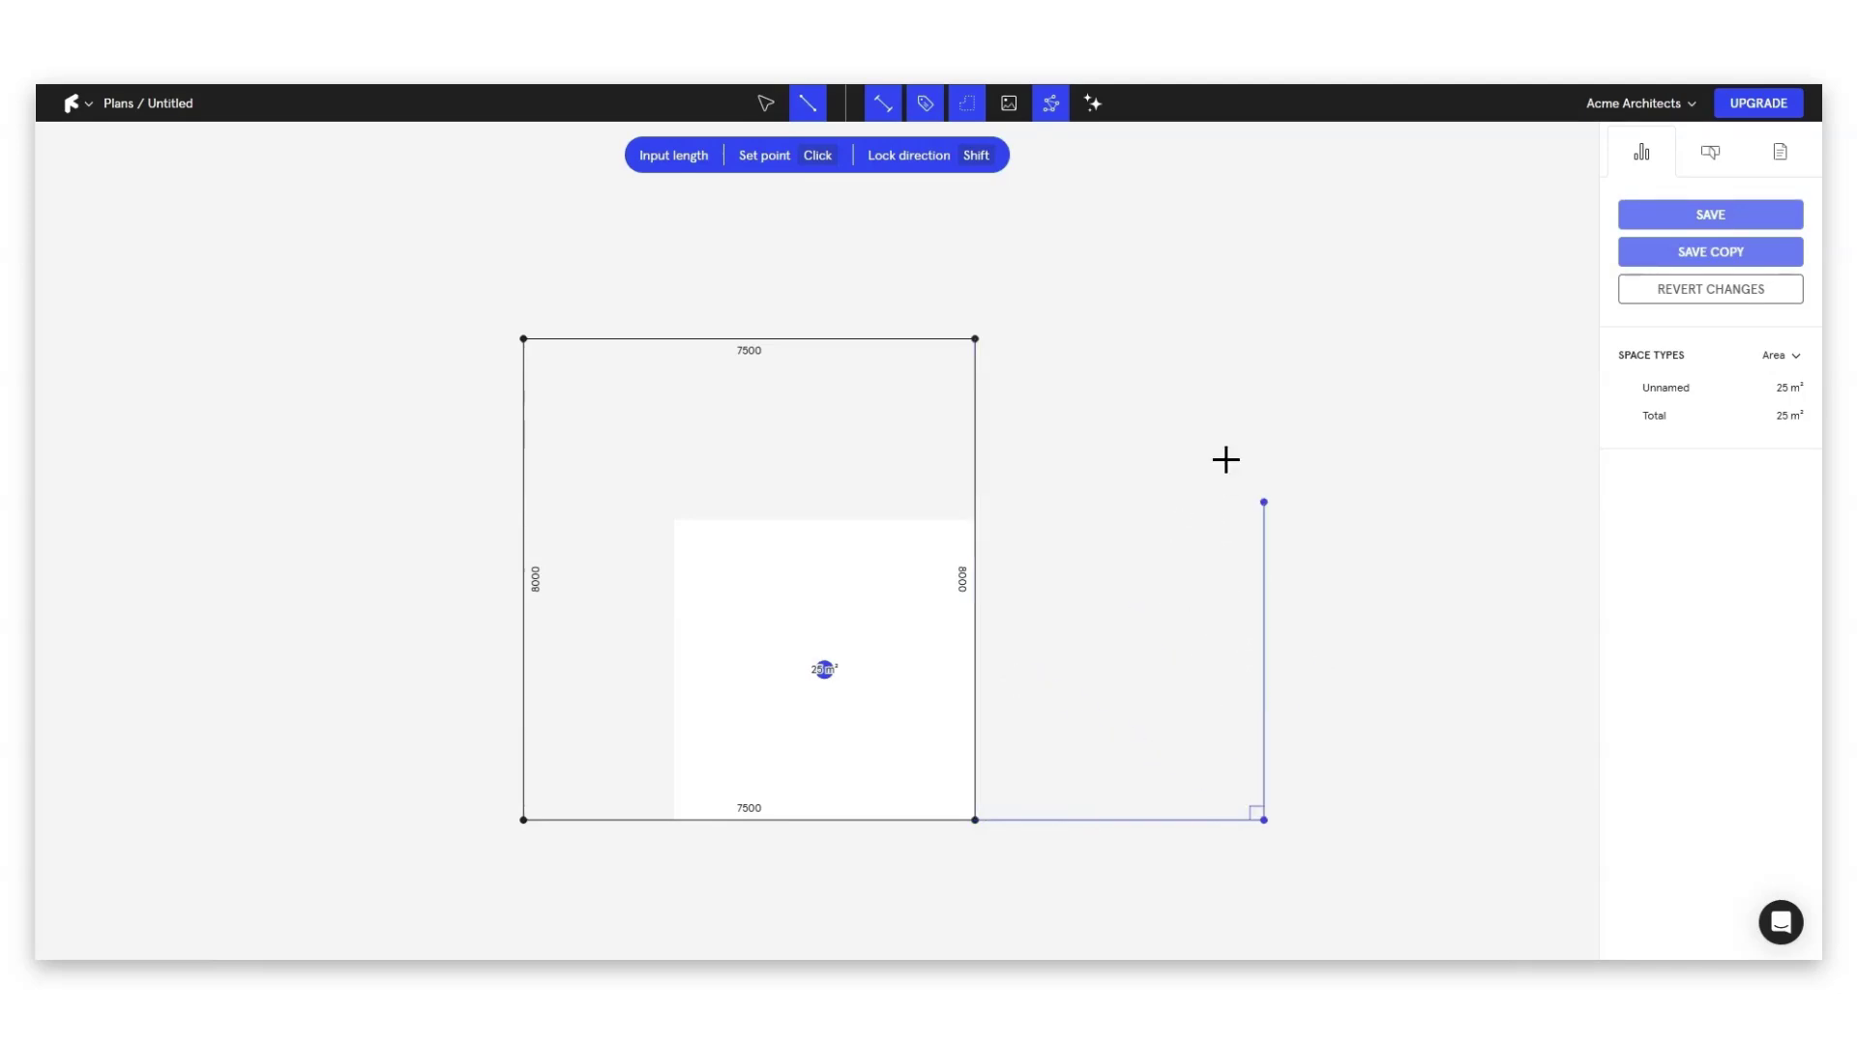
left_click(1264, 576)
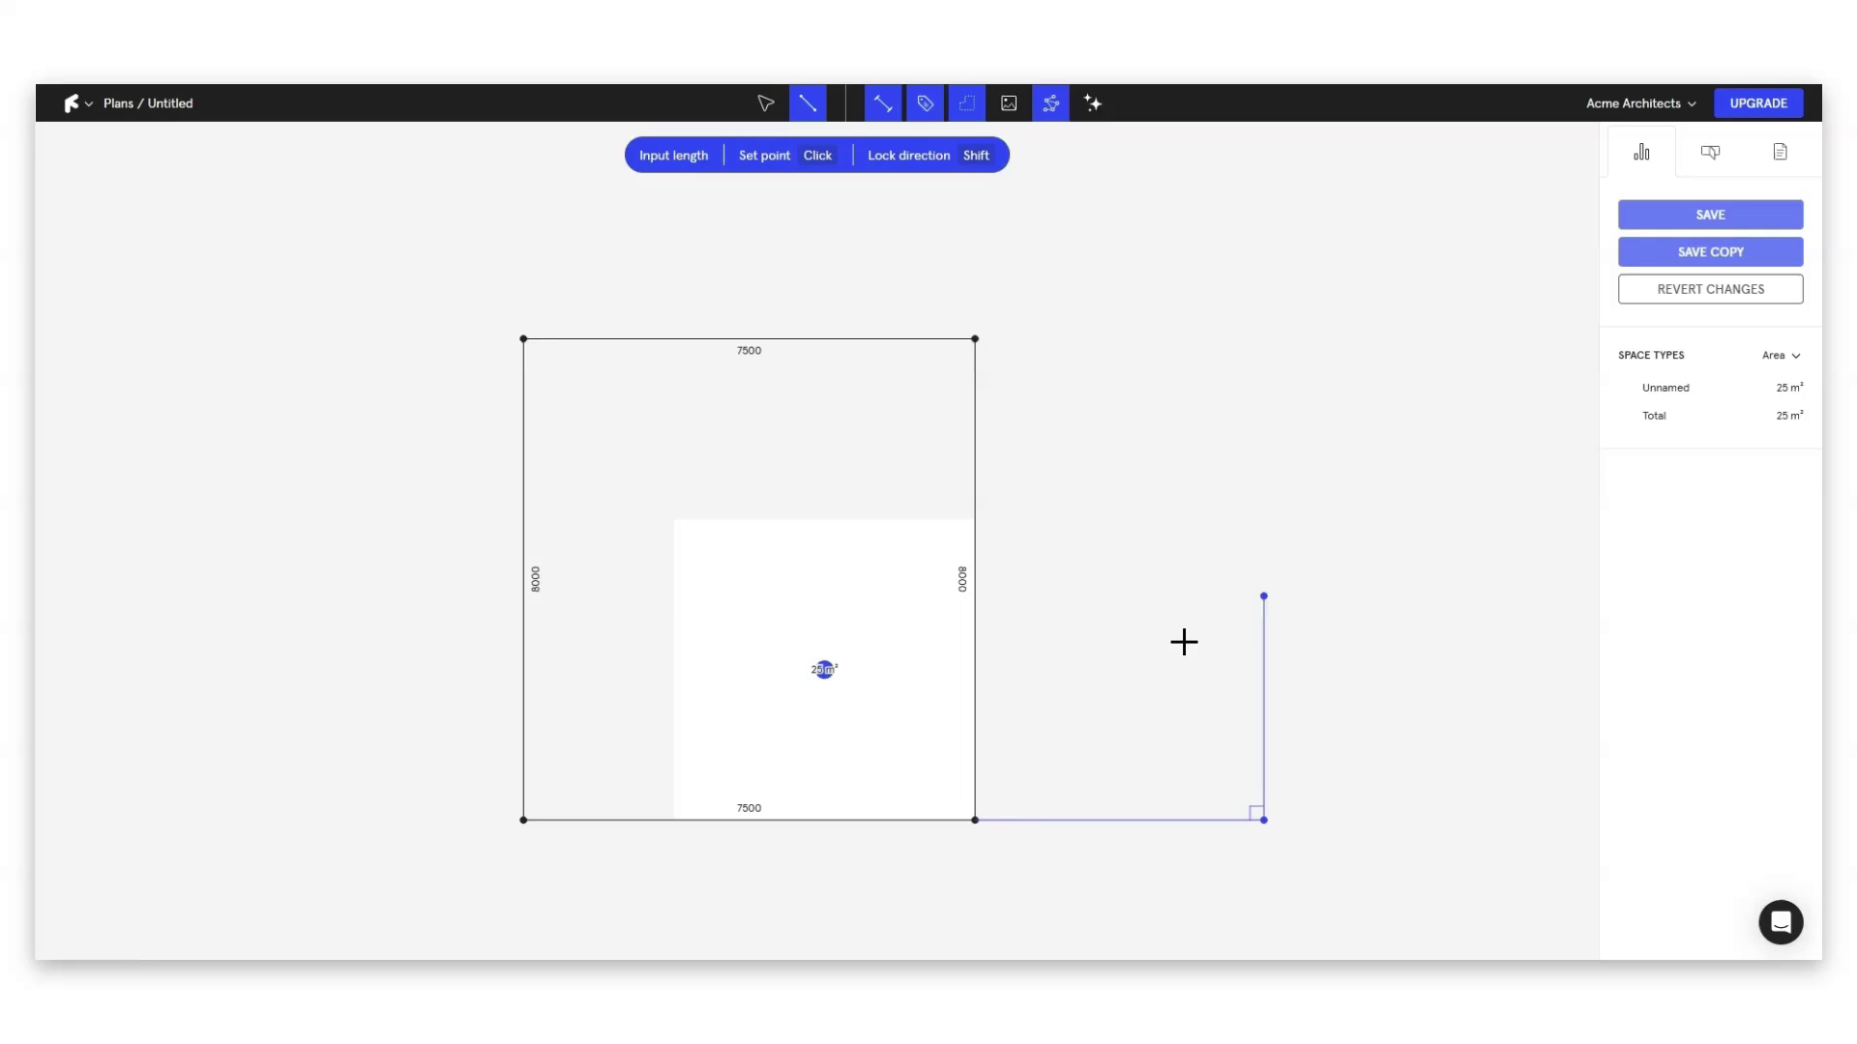
left_click(967, 489)
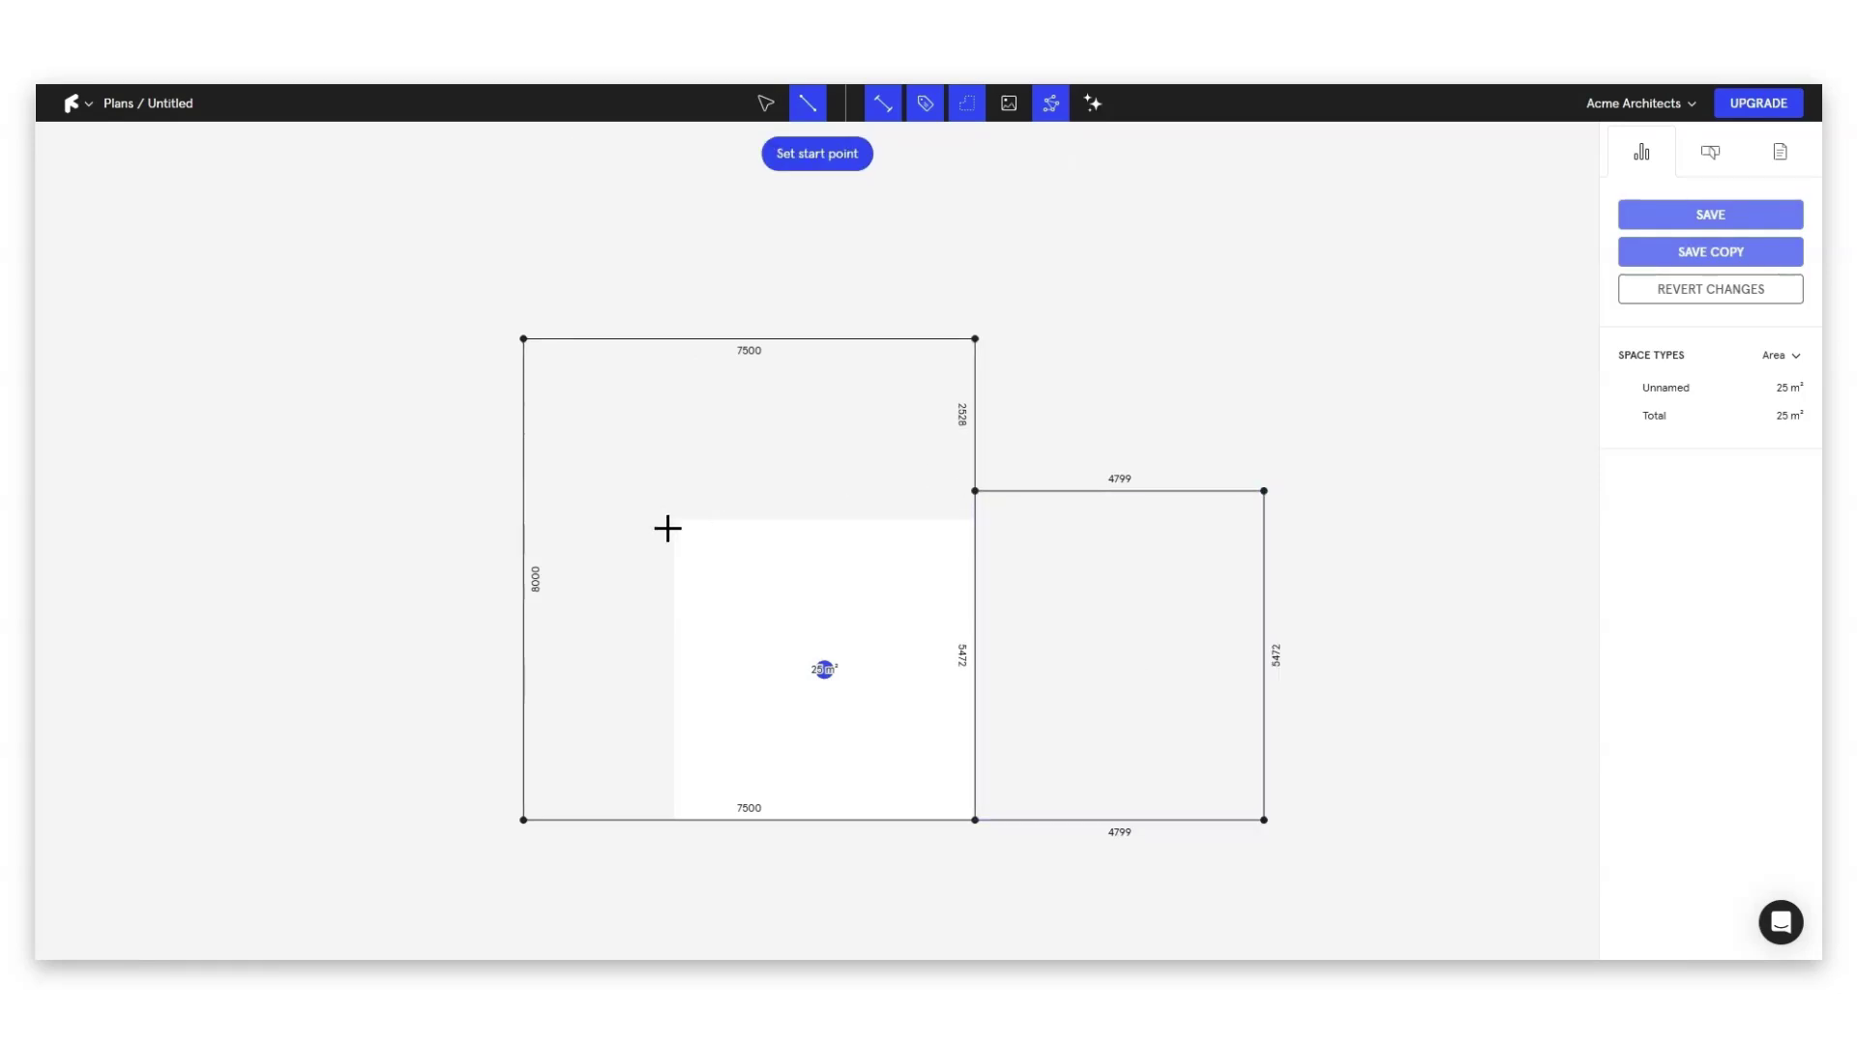
key("Escape")
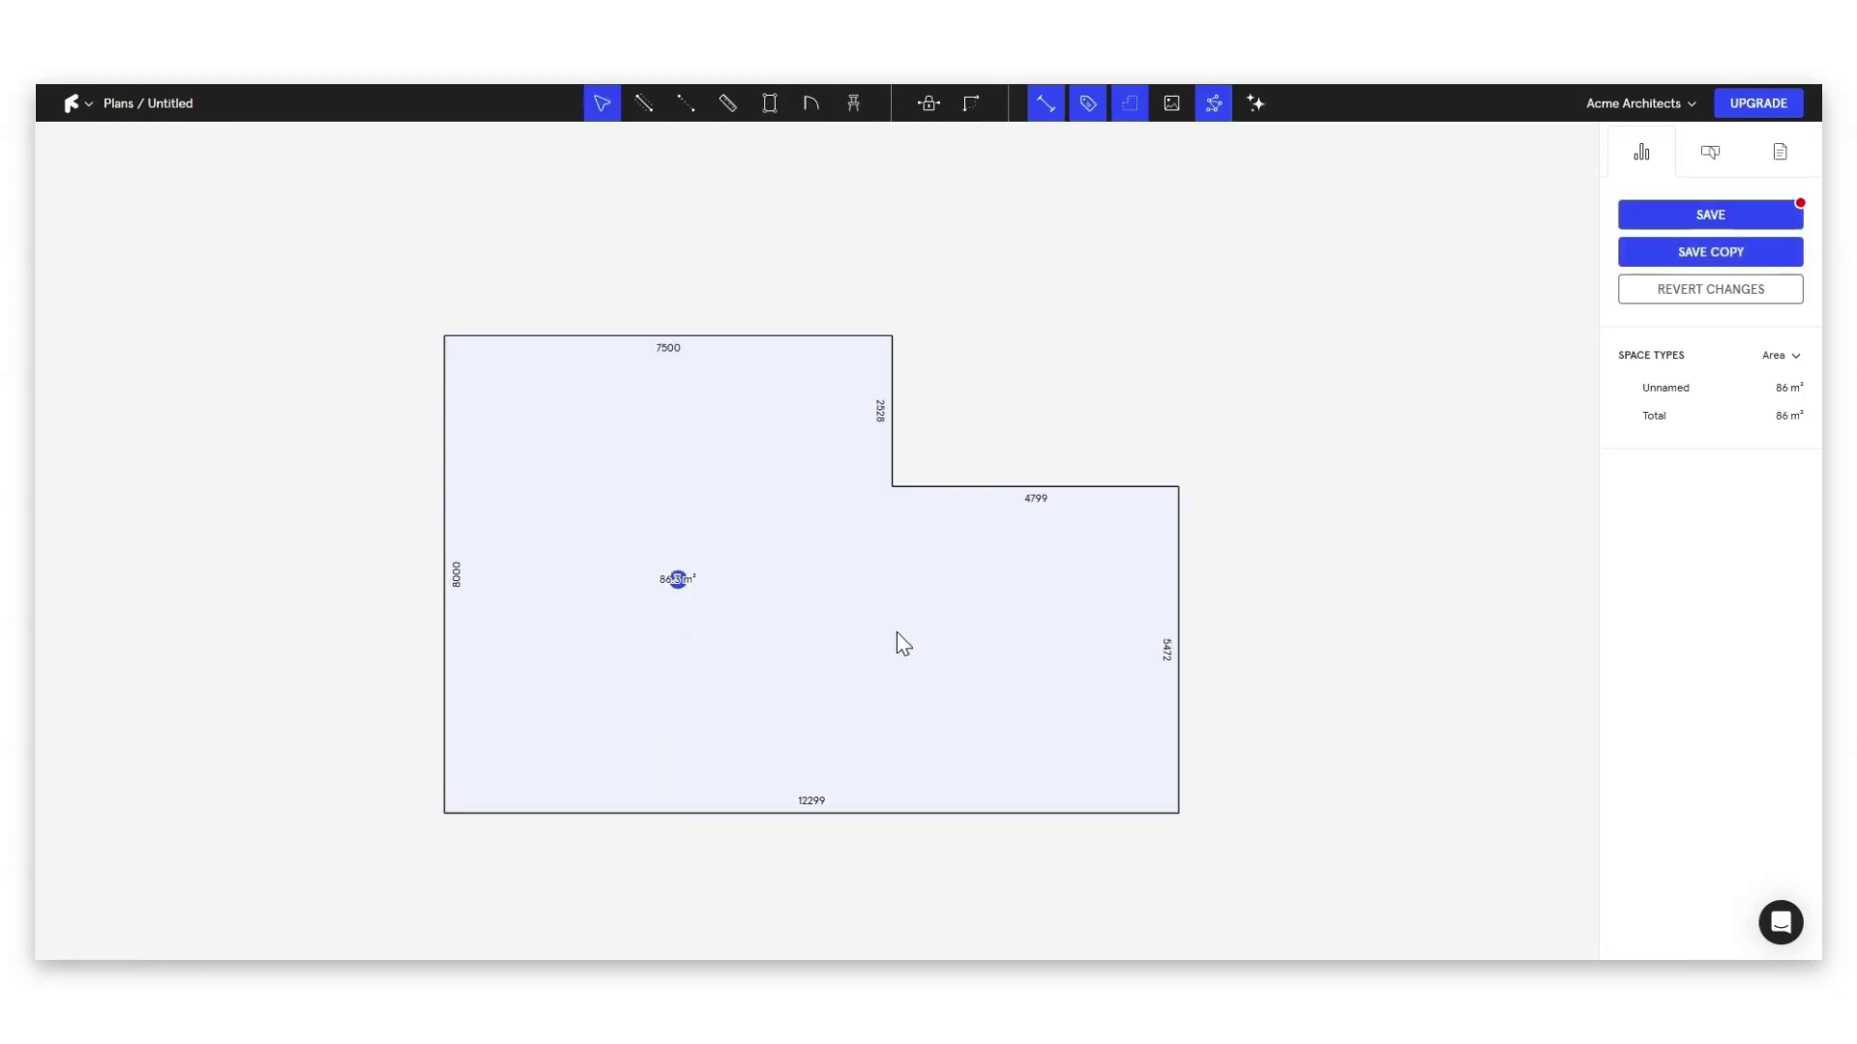
- Stretch the room's bounds so it fills the full 7500 × 8000 mm plan (60 m²)
left_click(897, 630)
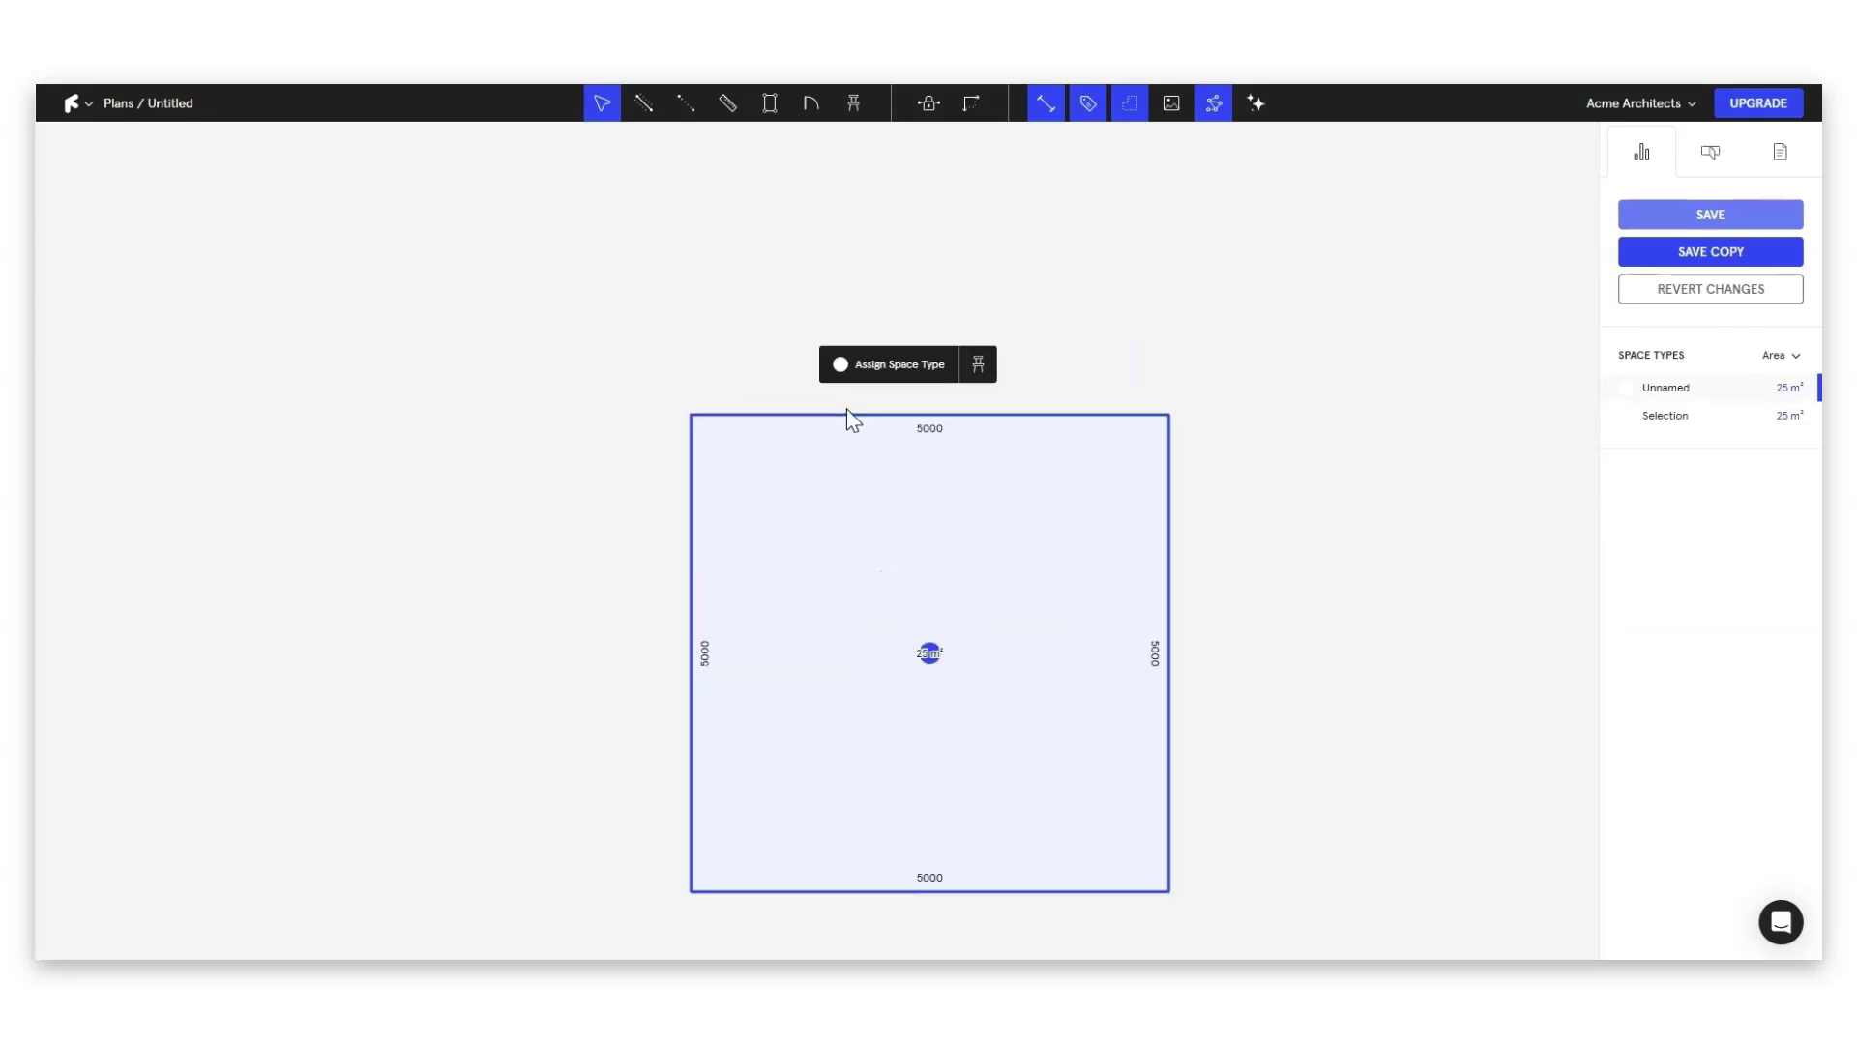
double_click(818, 426)
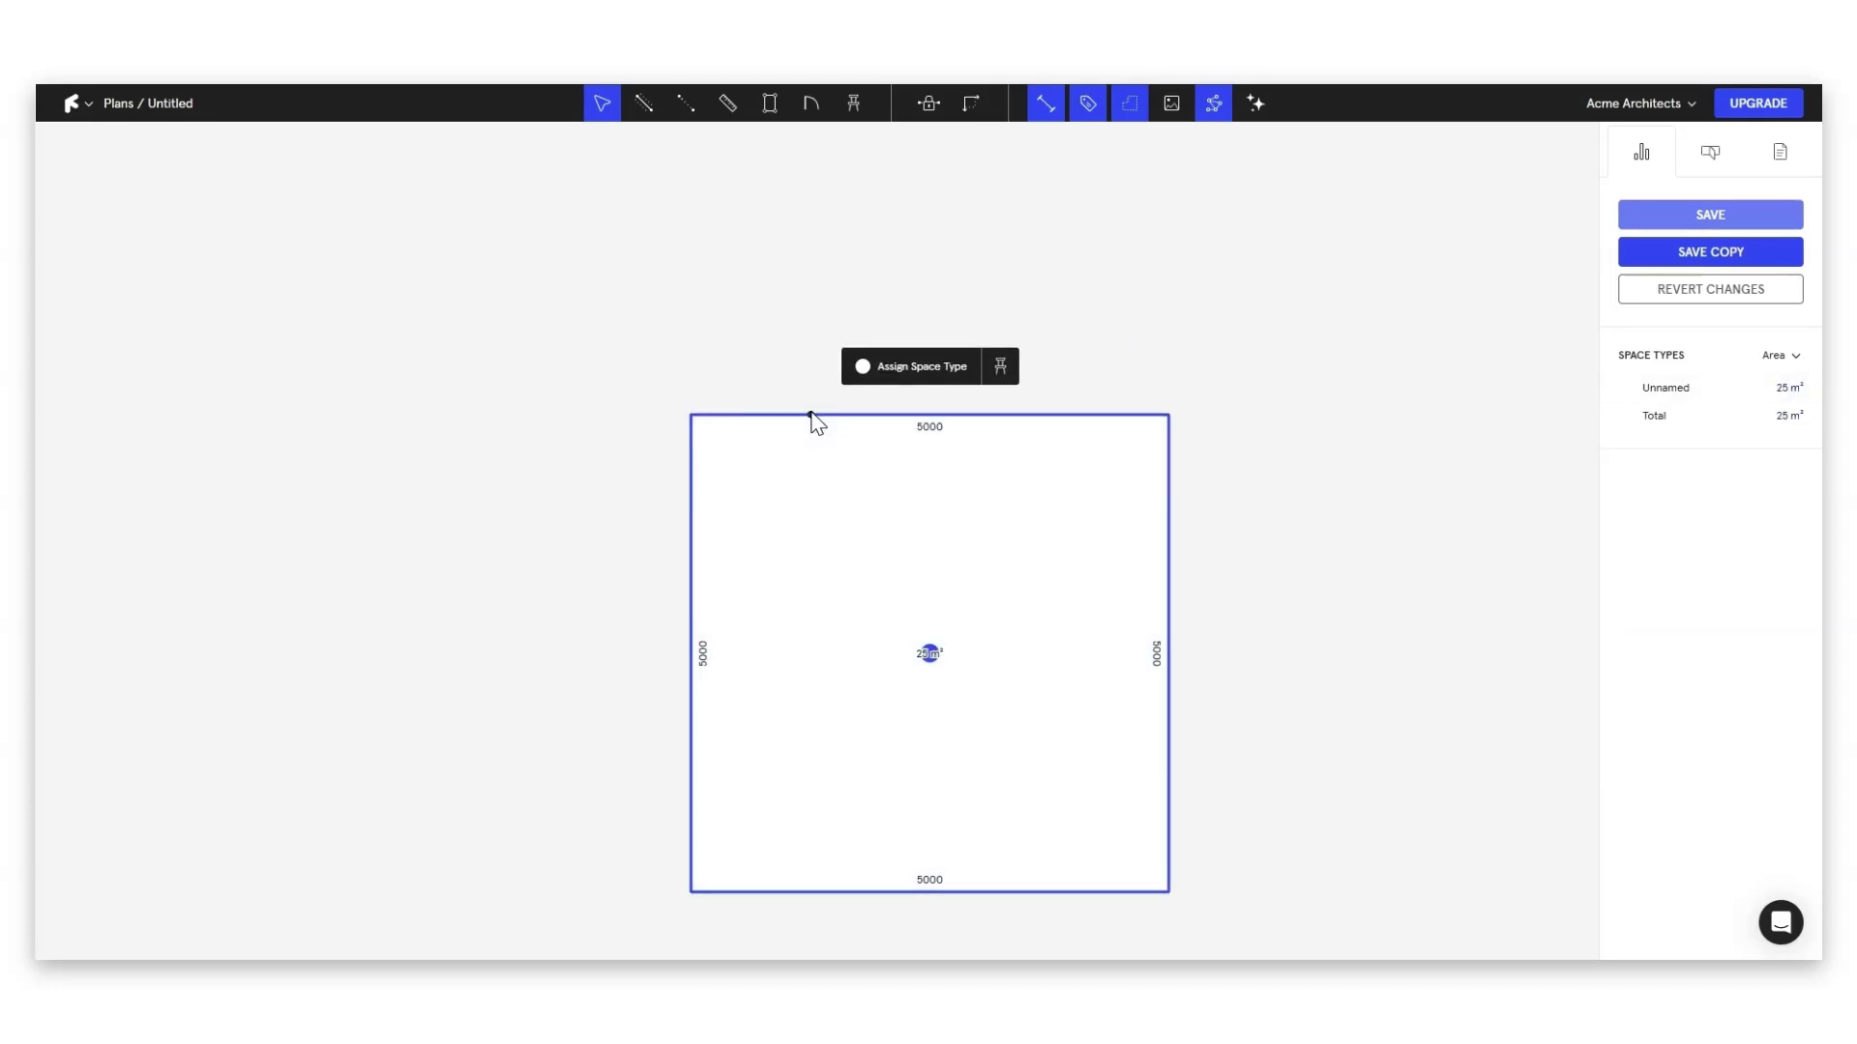
left_click_drag(817, 426, 859, 364)
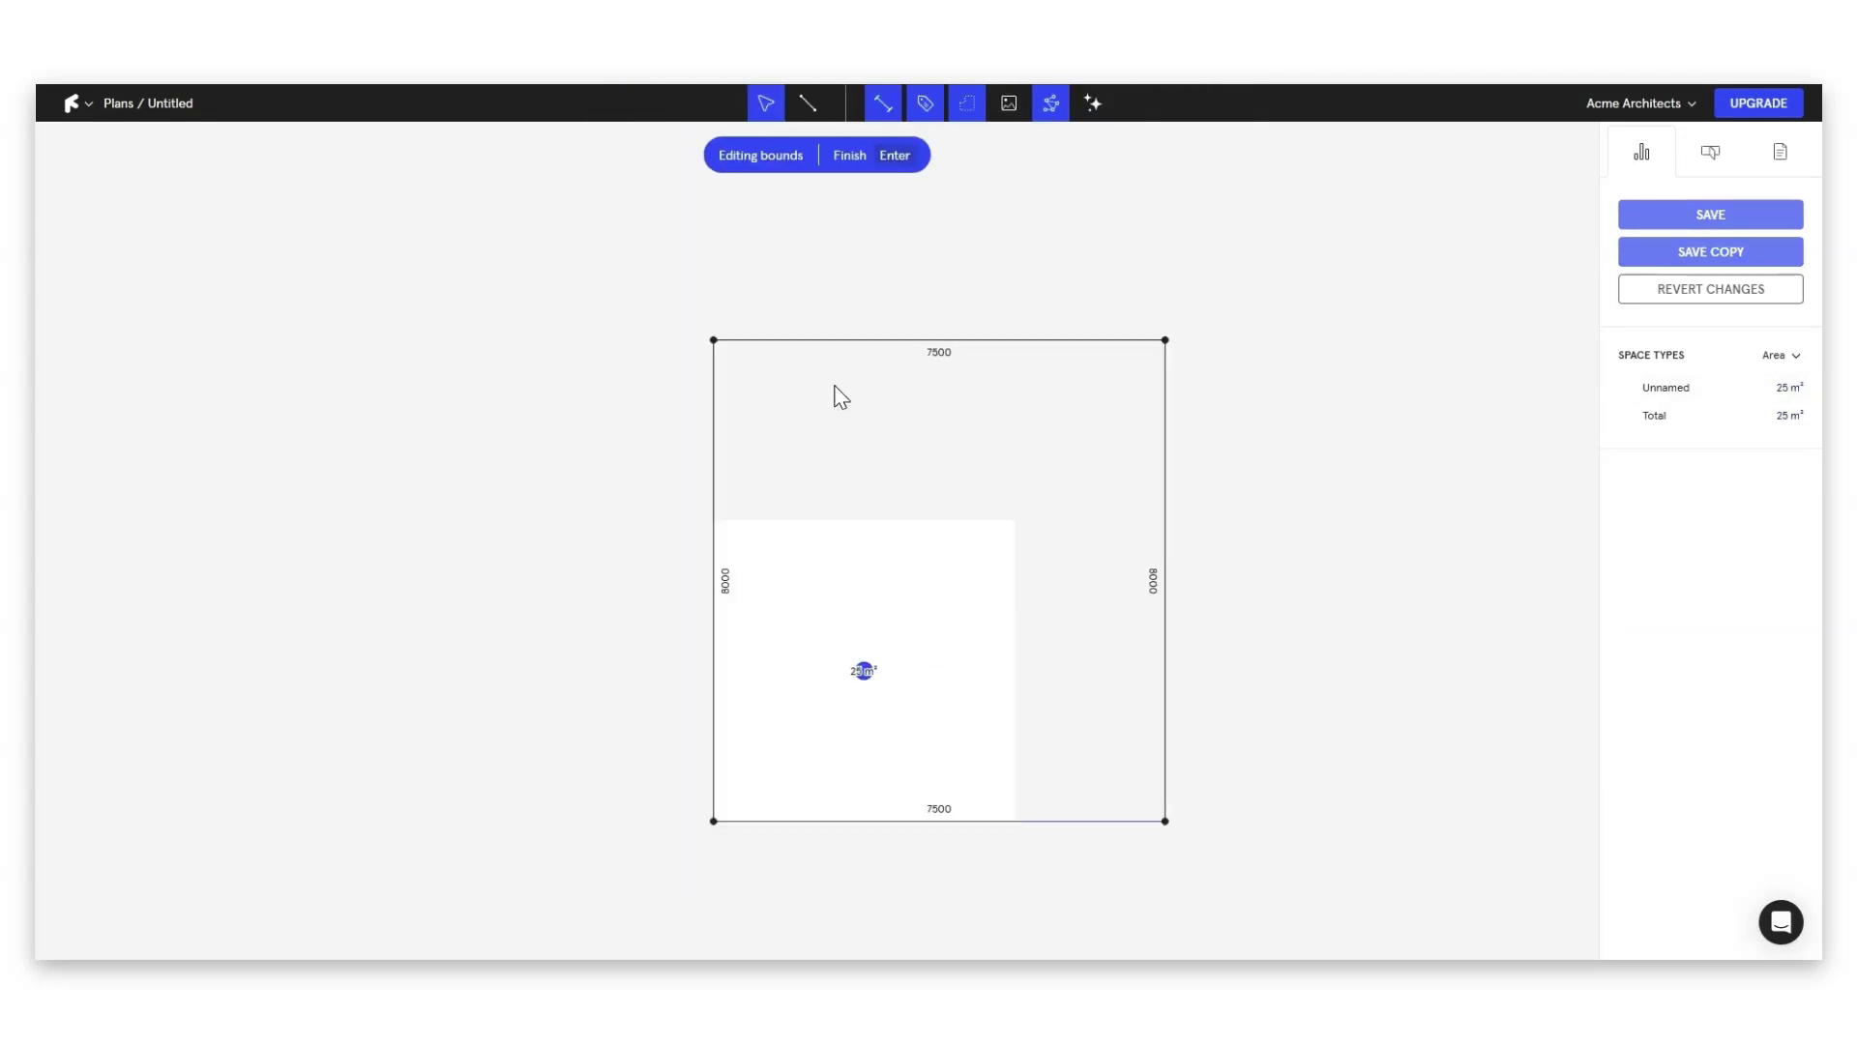
key("Return")
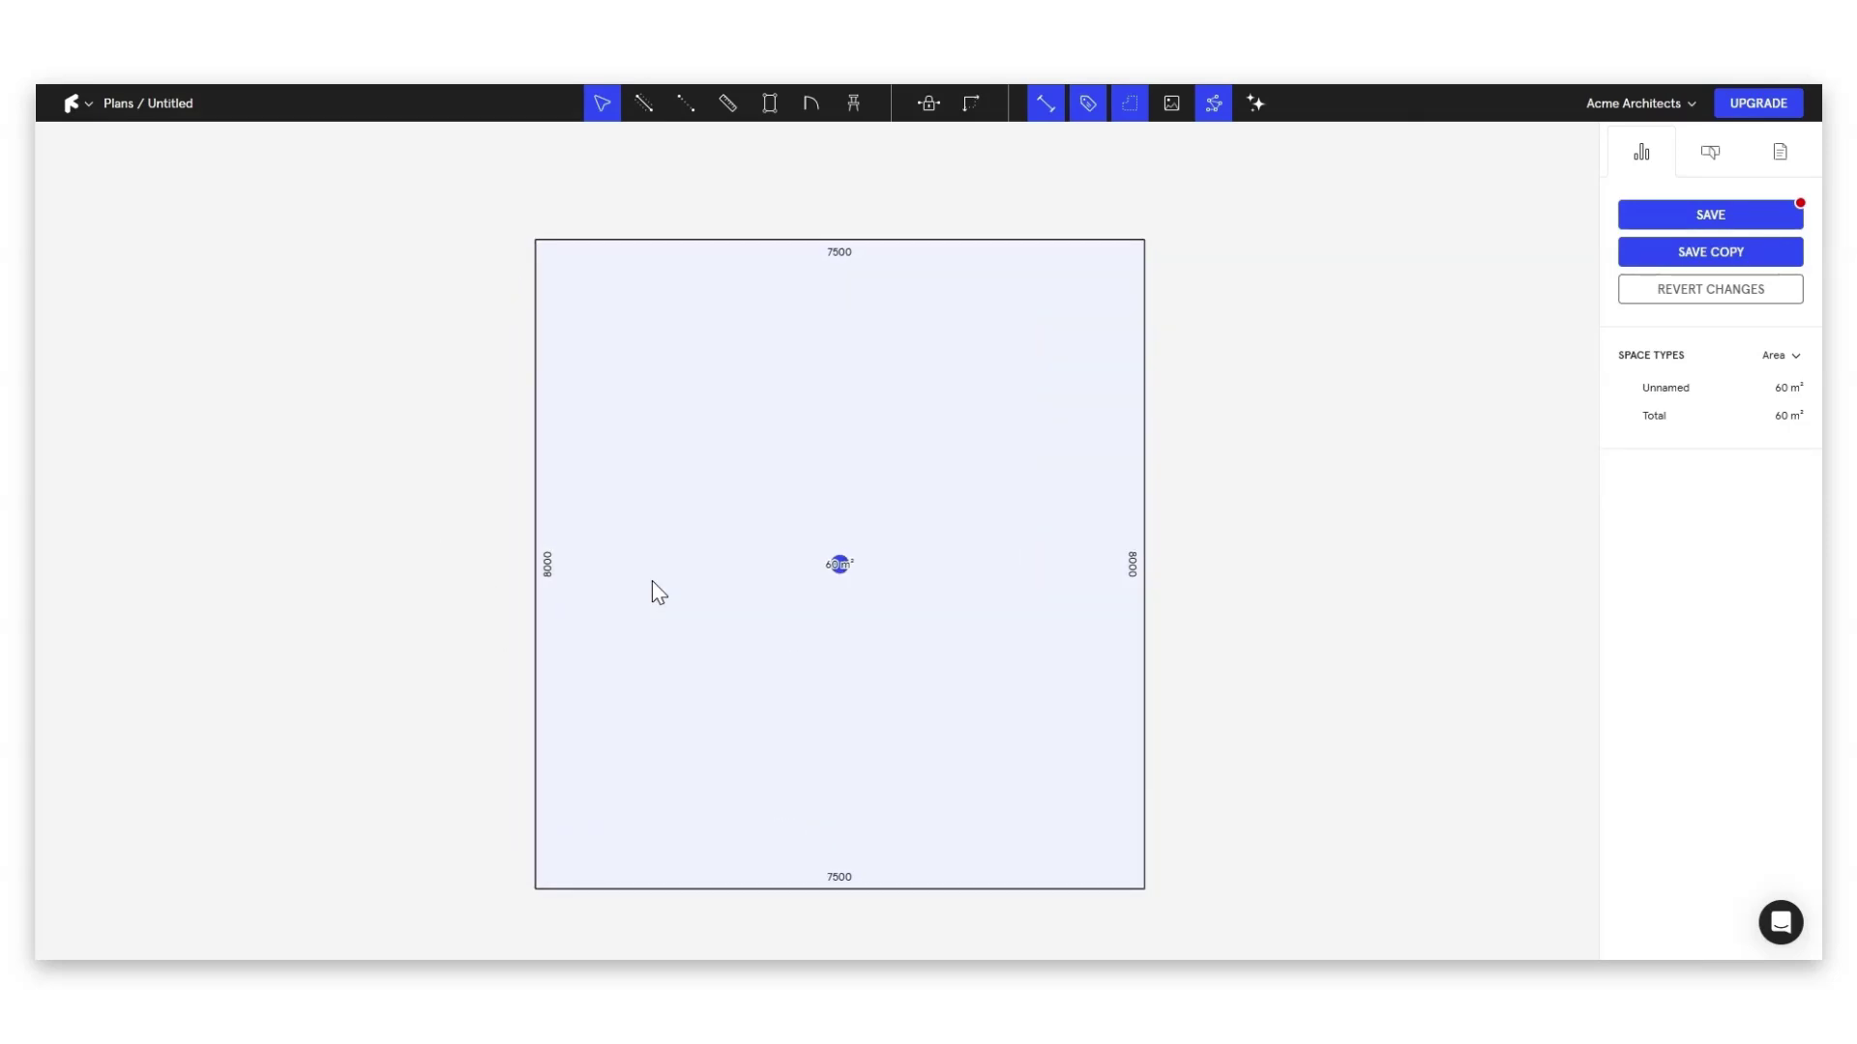
- Place a door in the bottom wall 1200 mm from the right corner
key("t")
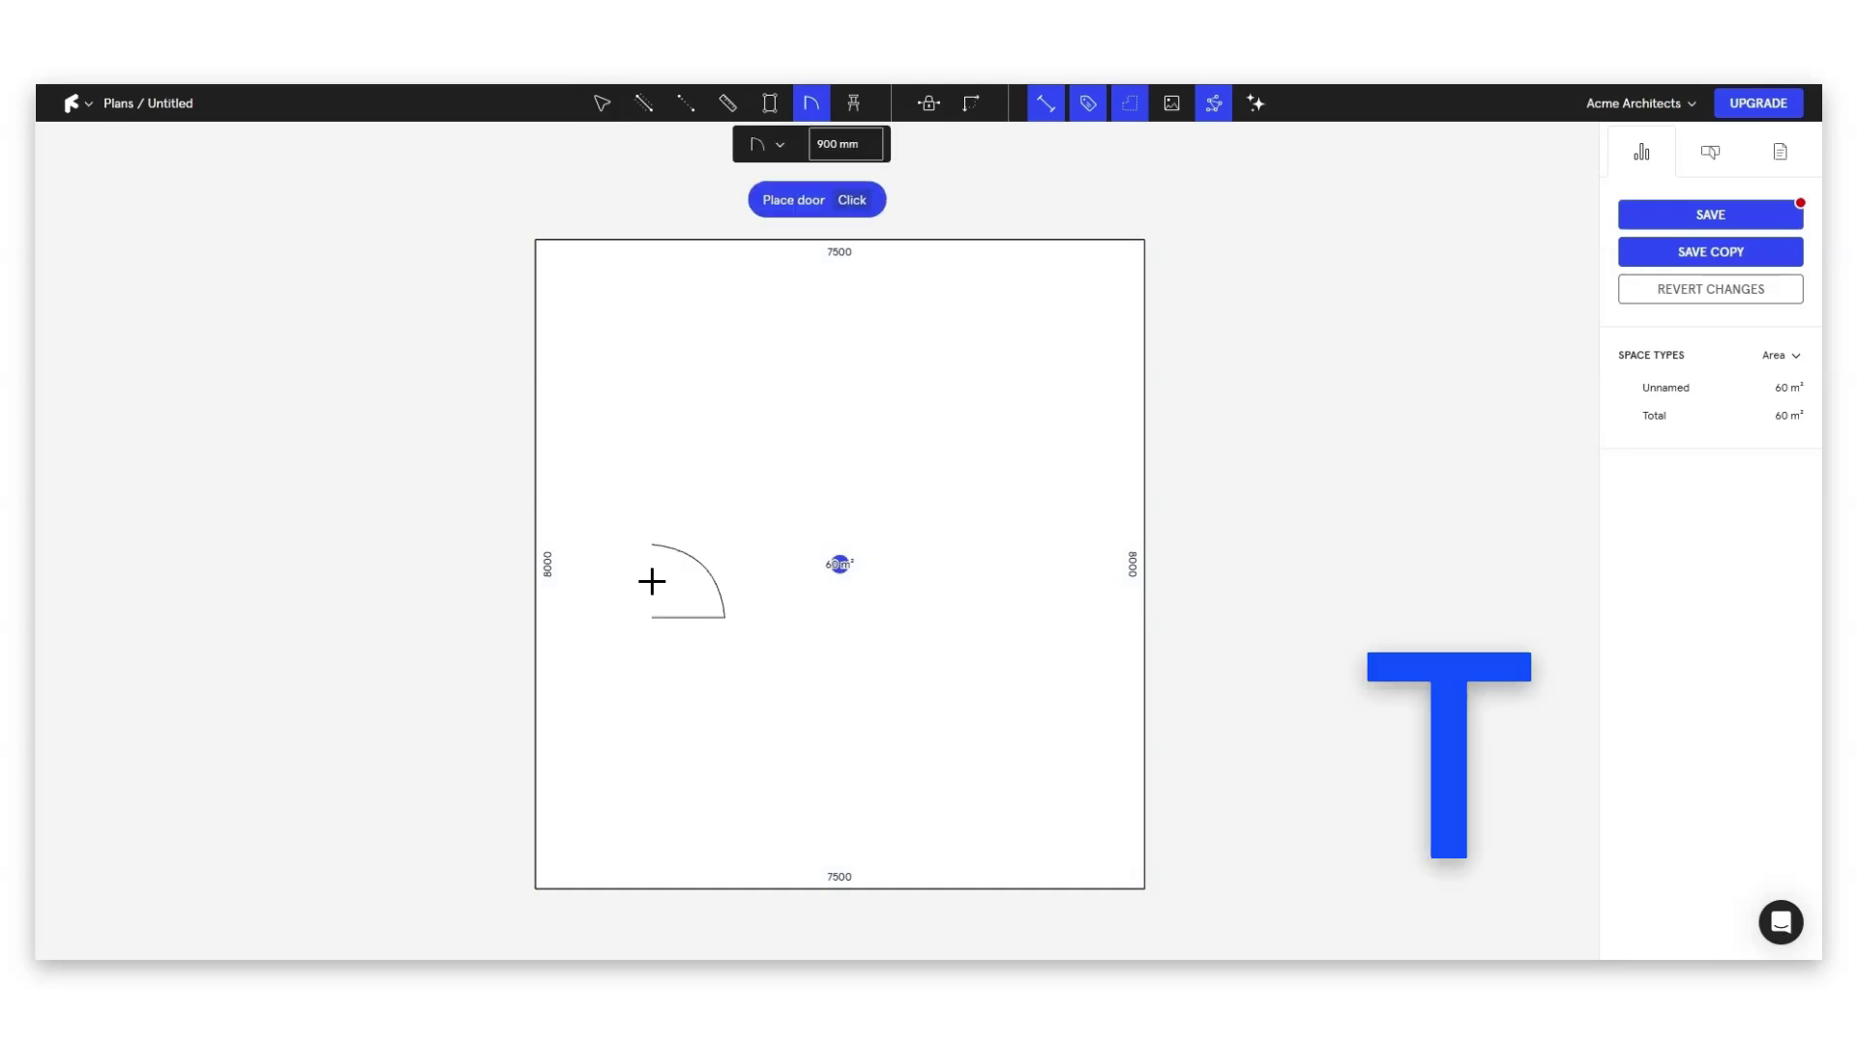
scroll(866, 665, "down", 2)
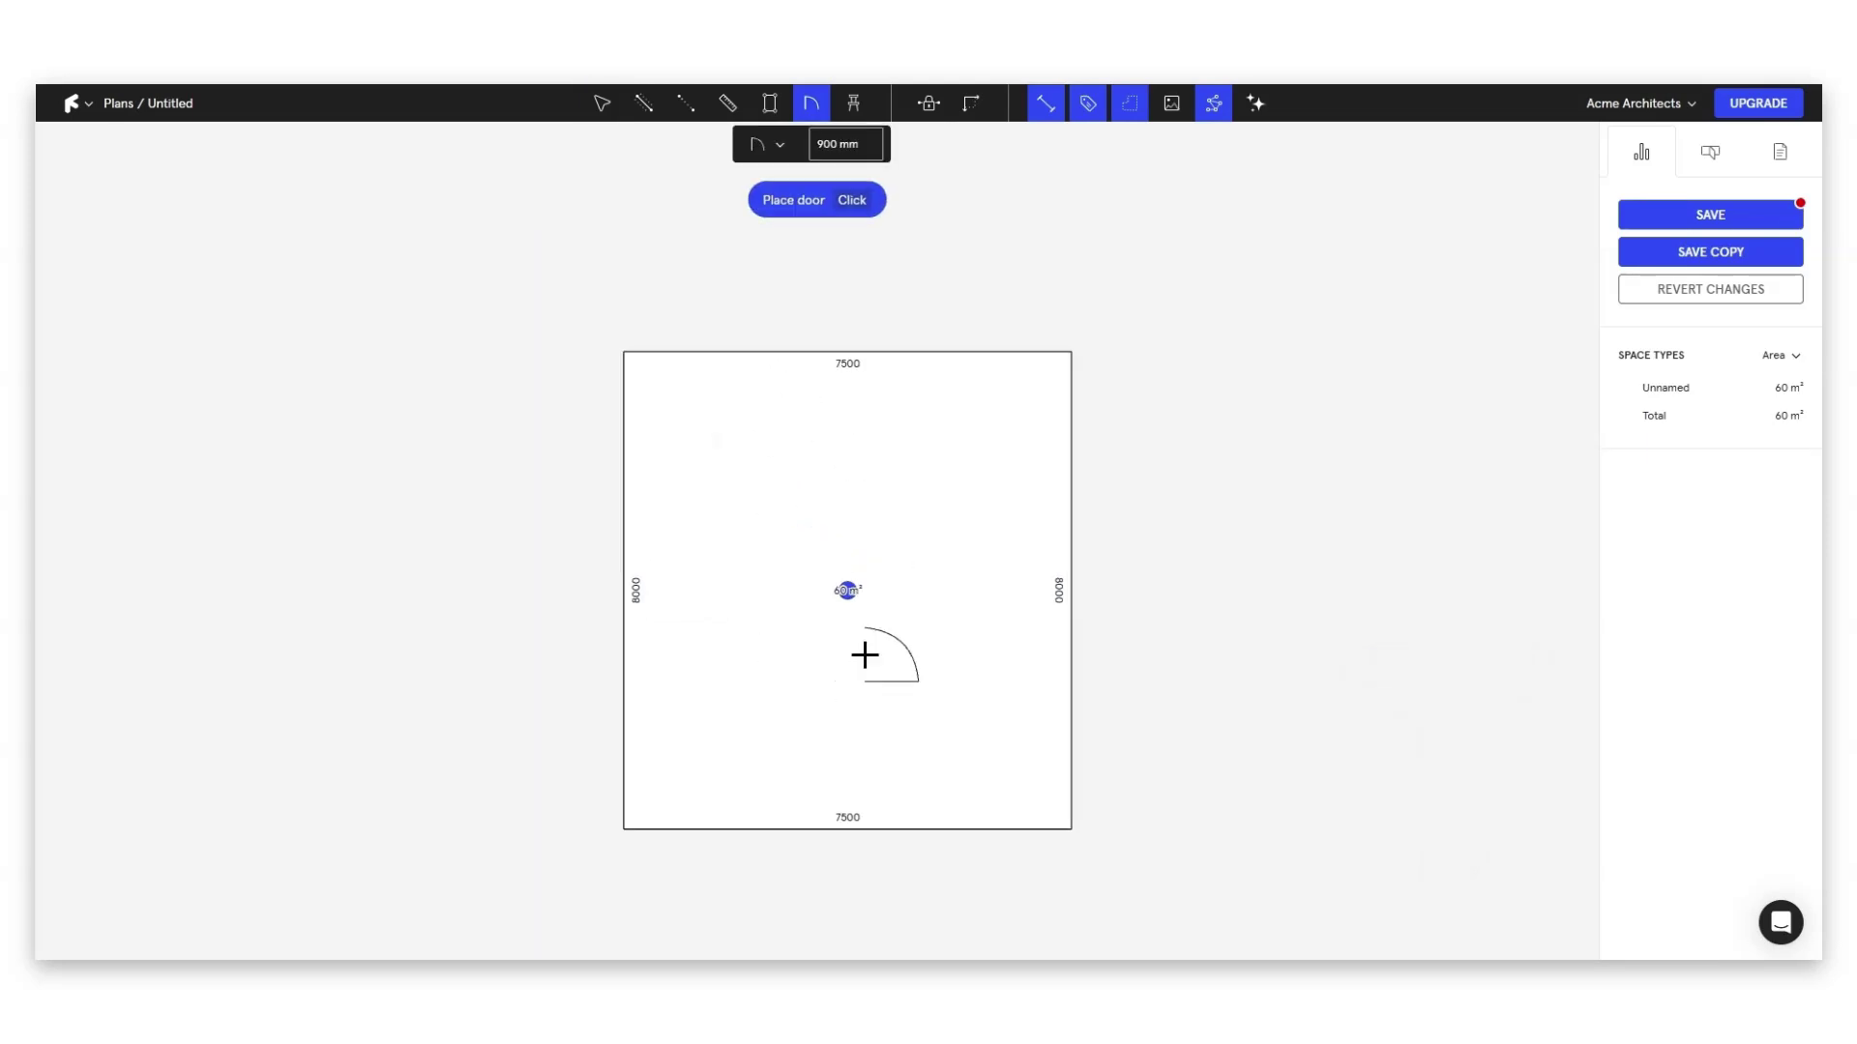
left_click(946, 830)
left_click(961, 890)
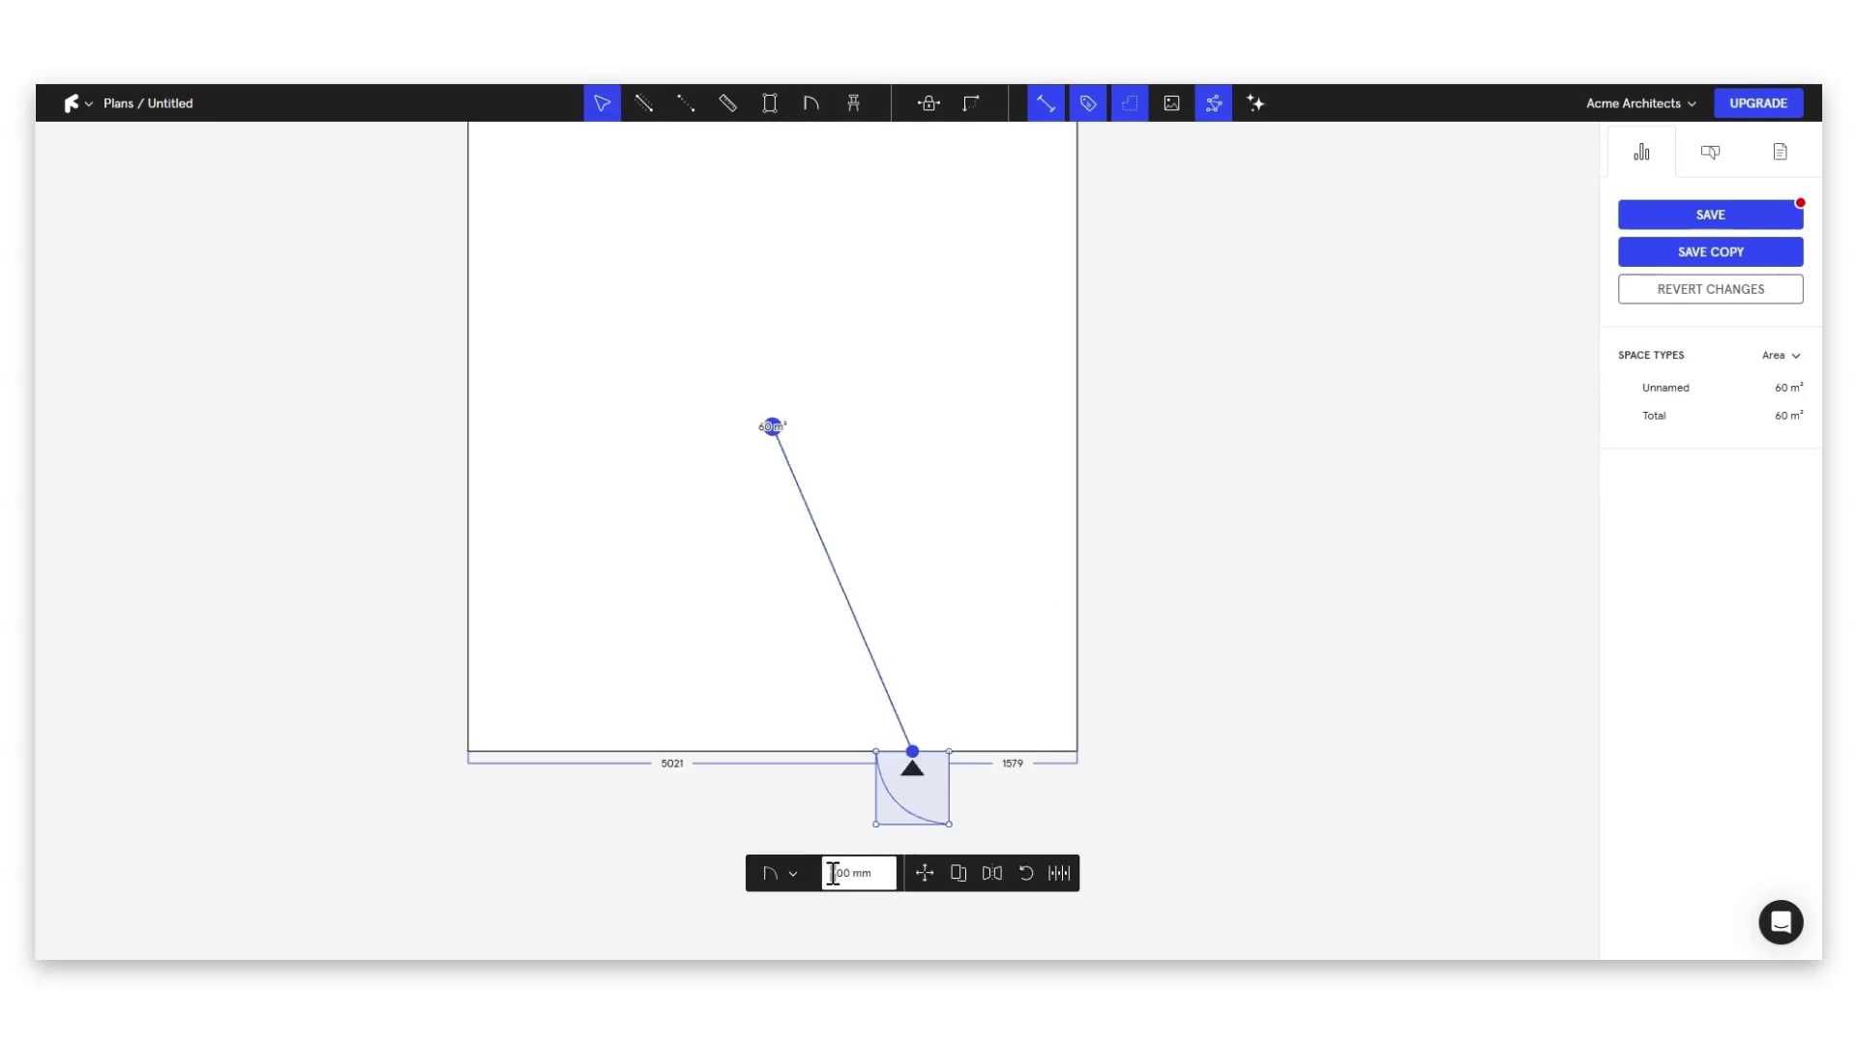
key("Return")
left_click(1012, 763)
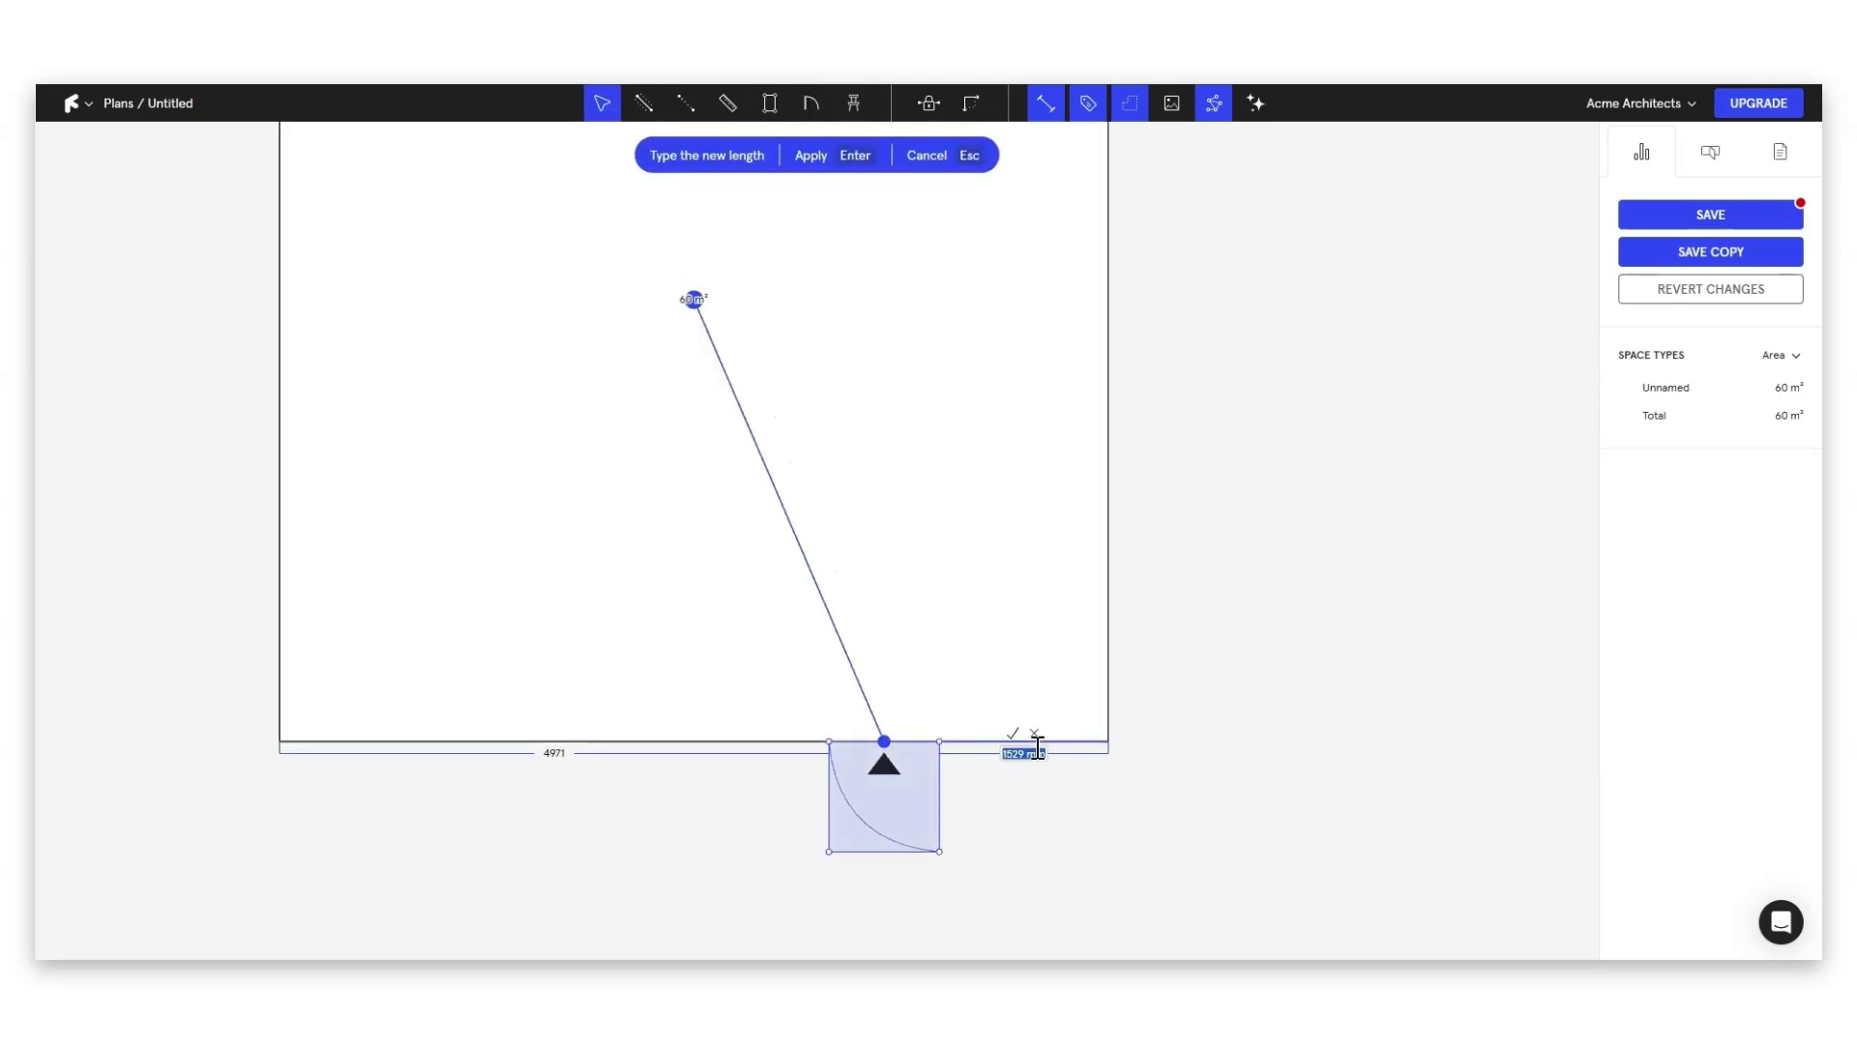
type("1200")
key("Return")
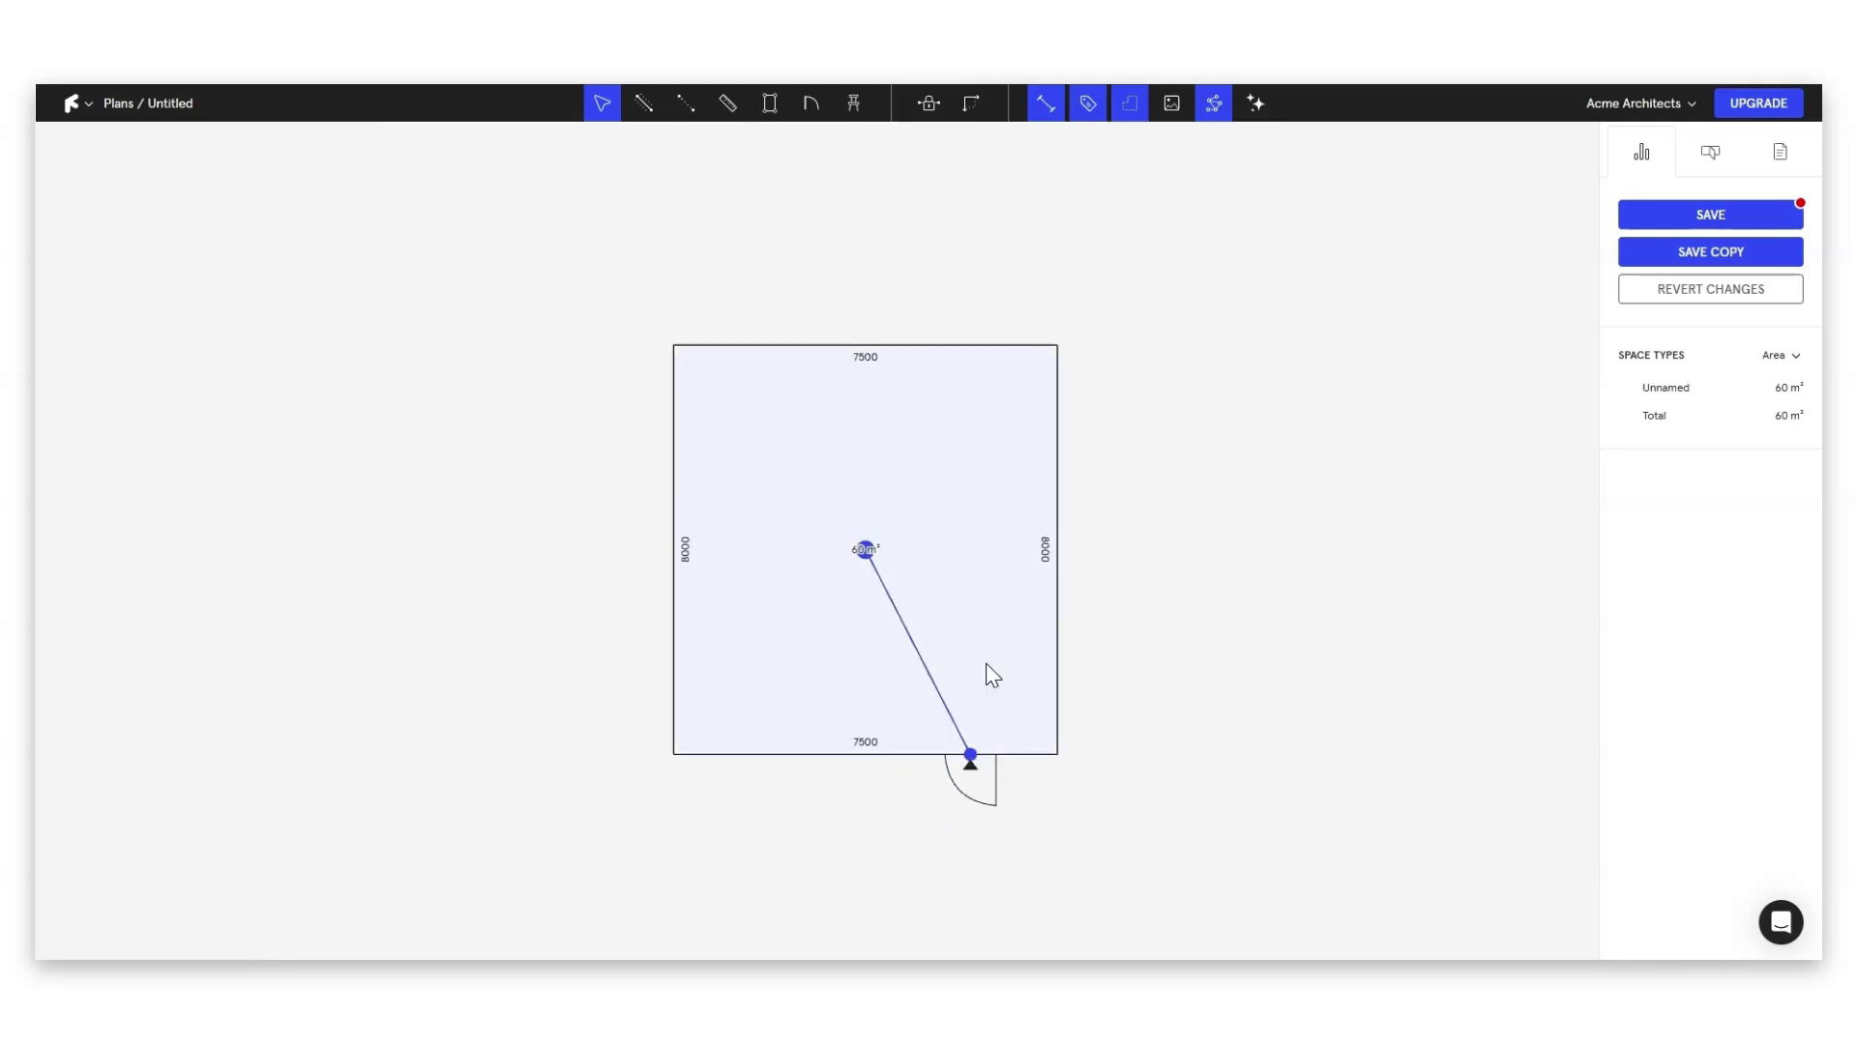
- Turn on room-type suggestions so the 60 m² room is tagged sleep
scroll(864, 754, "down", 2)
scroll(612, 406, "up", 2)
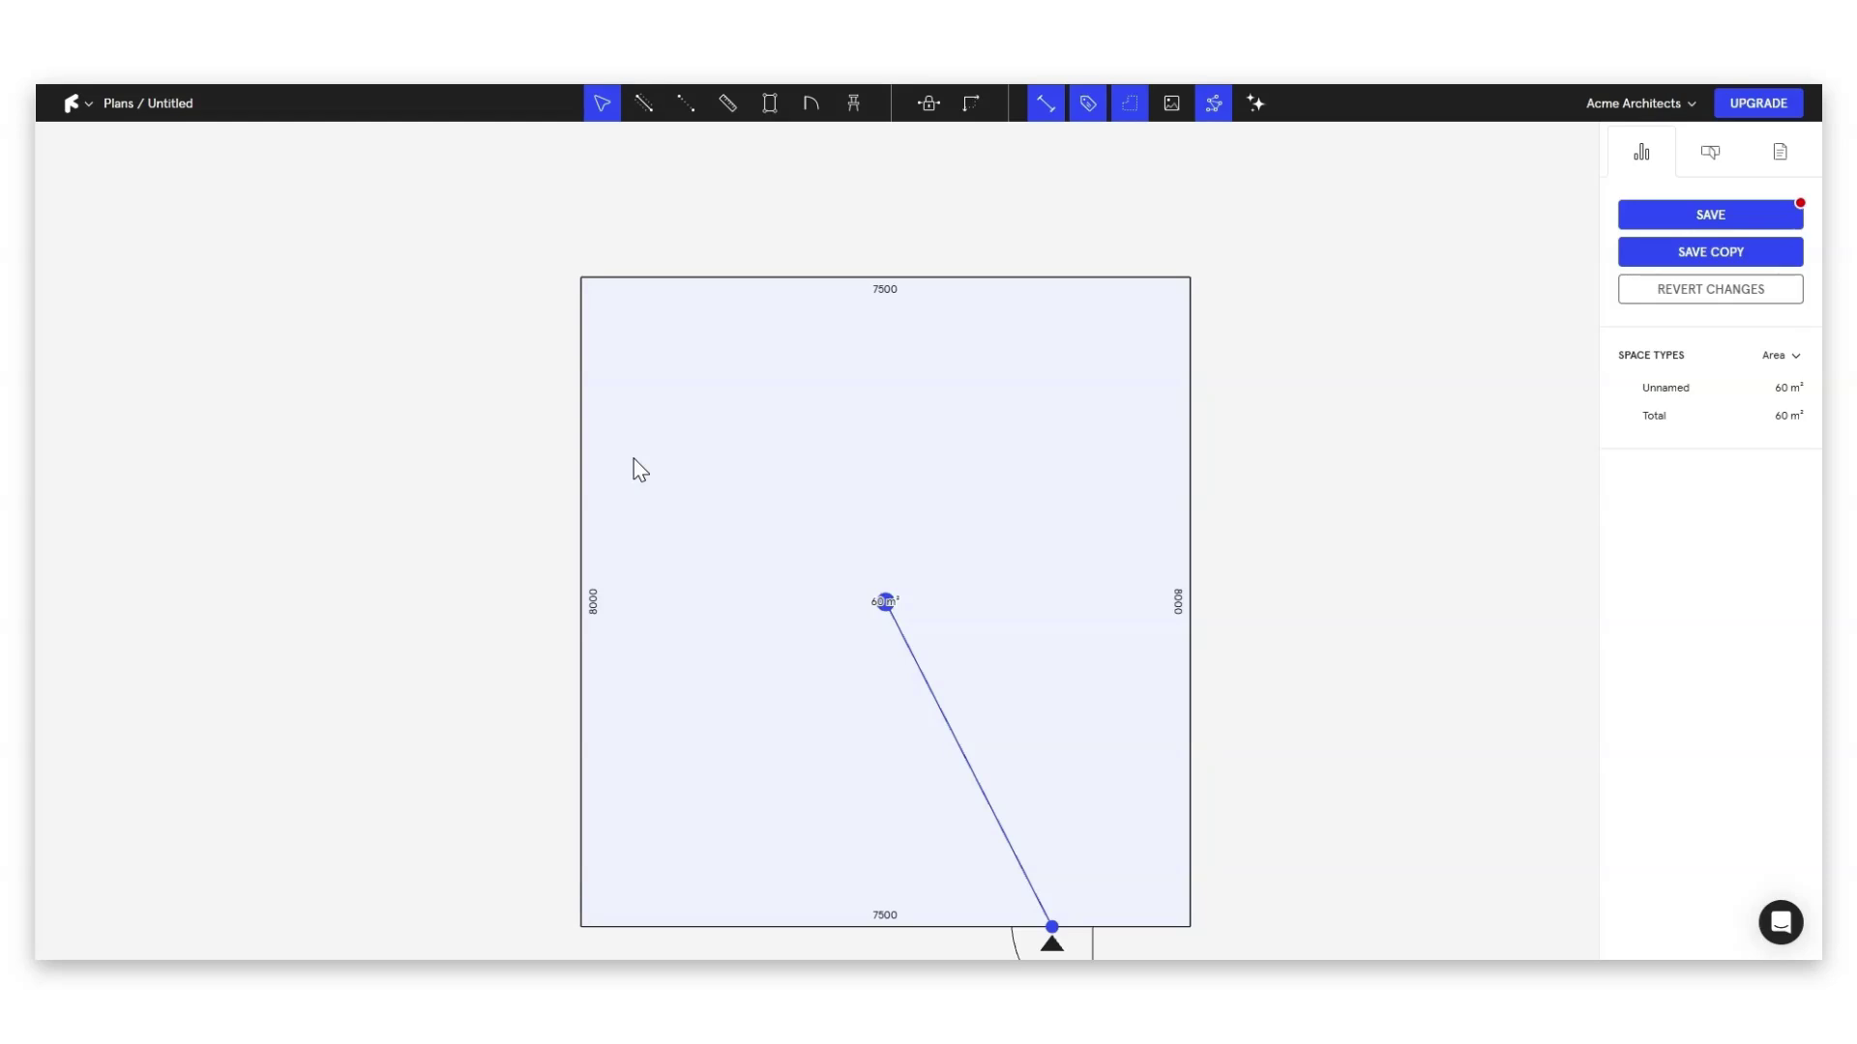
scroll(634, 458, "down", 2)
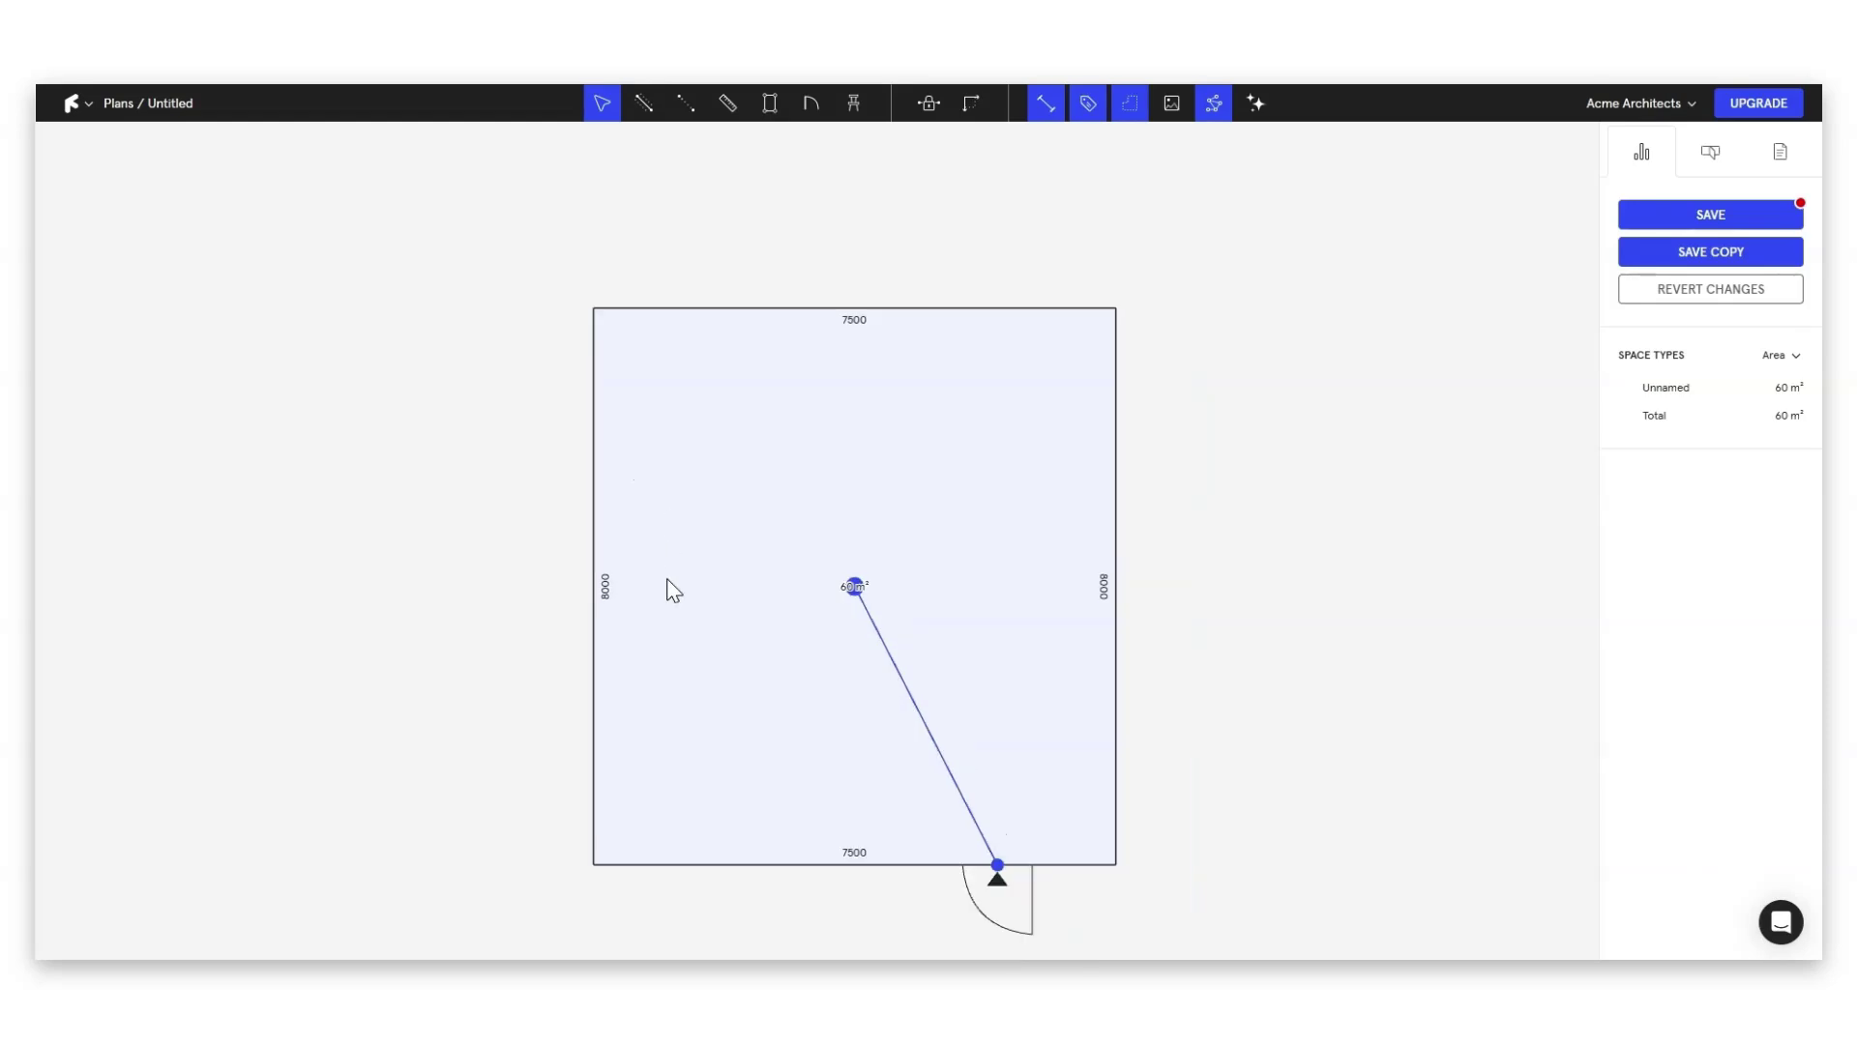
scroll(663, 551, "up", 2)
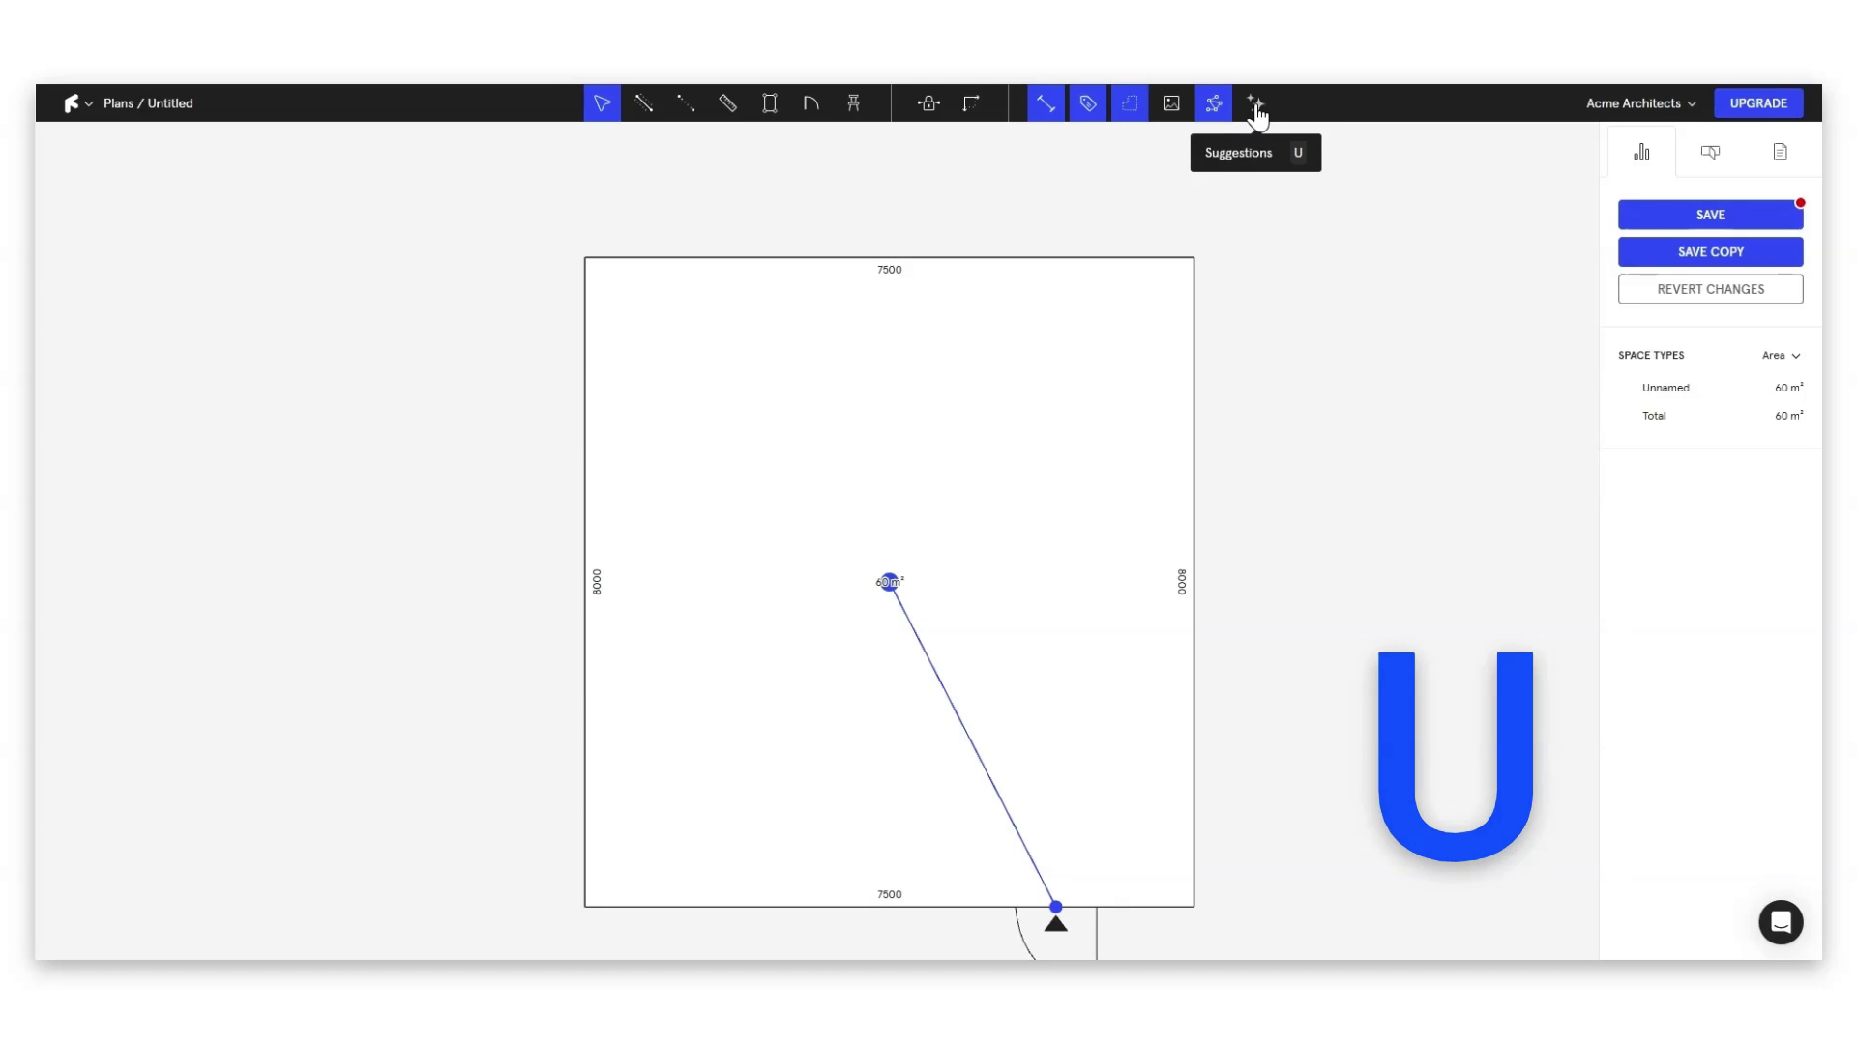
left_click(1256, 108)
left_click(643, 106)
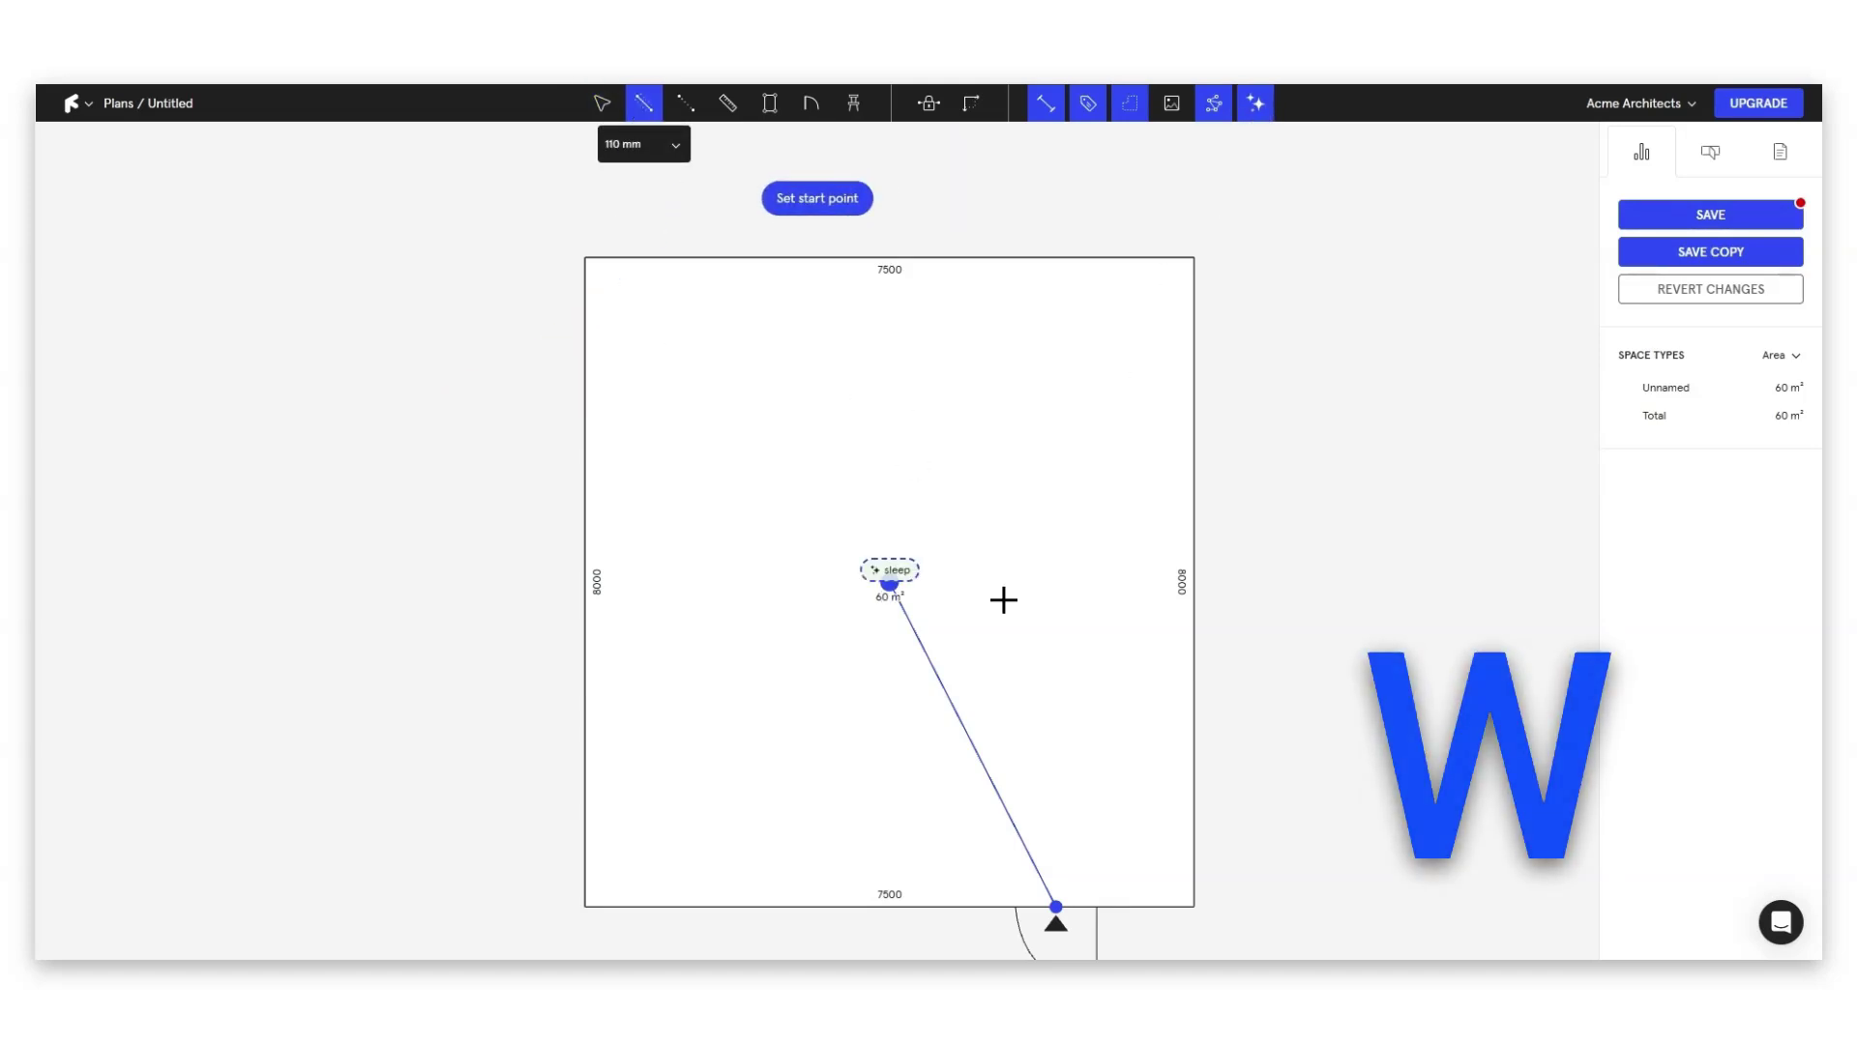
- Draw interior walls enclosing a small room and a room above it along the right side
scroll(1083, 812, "down", 2)
scroll(1130, 825, "up", 1)
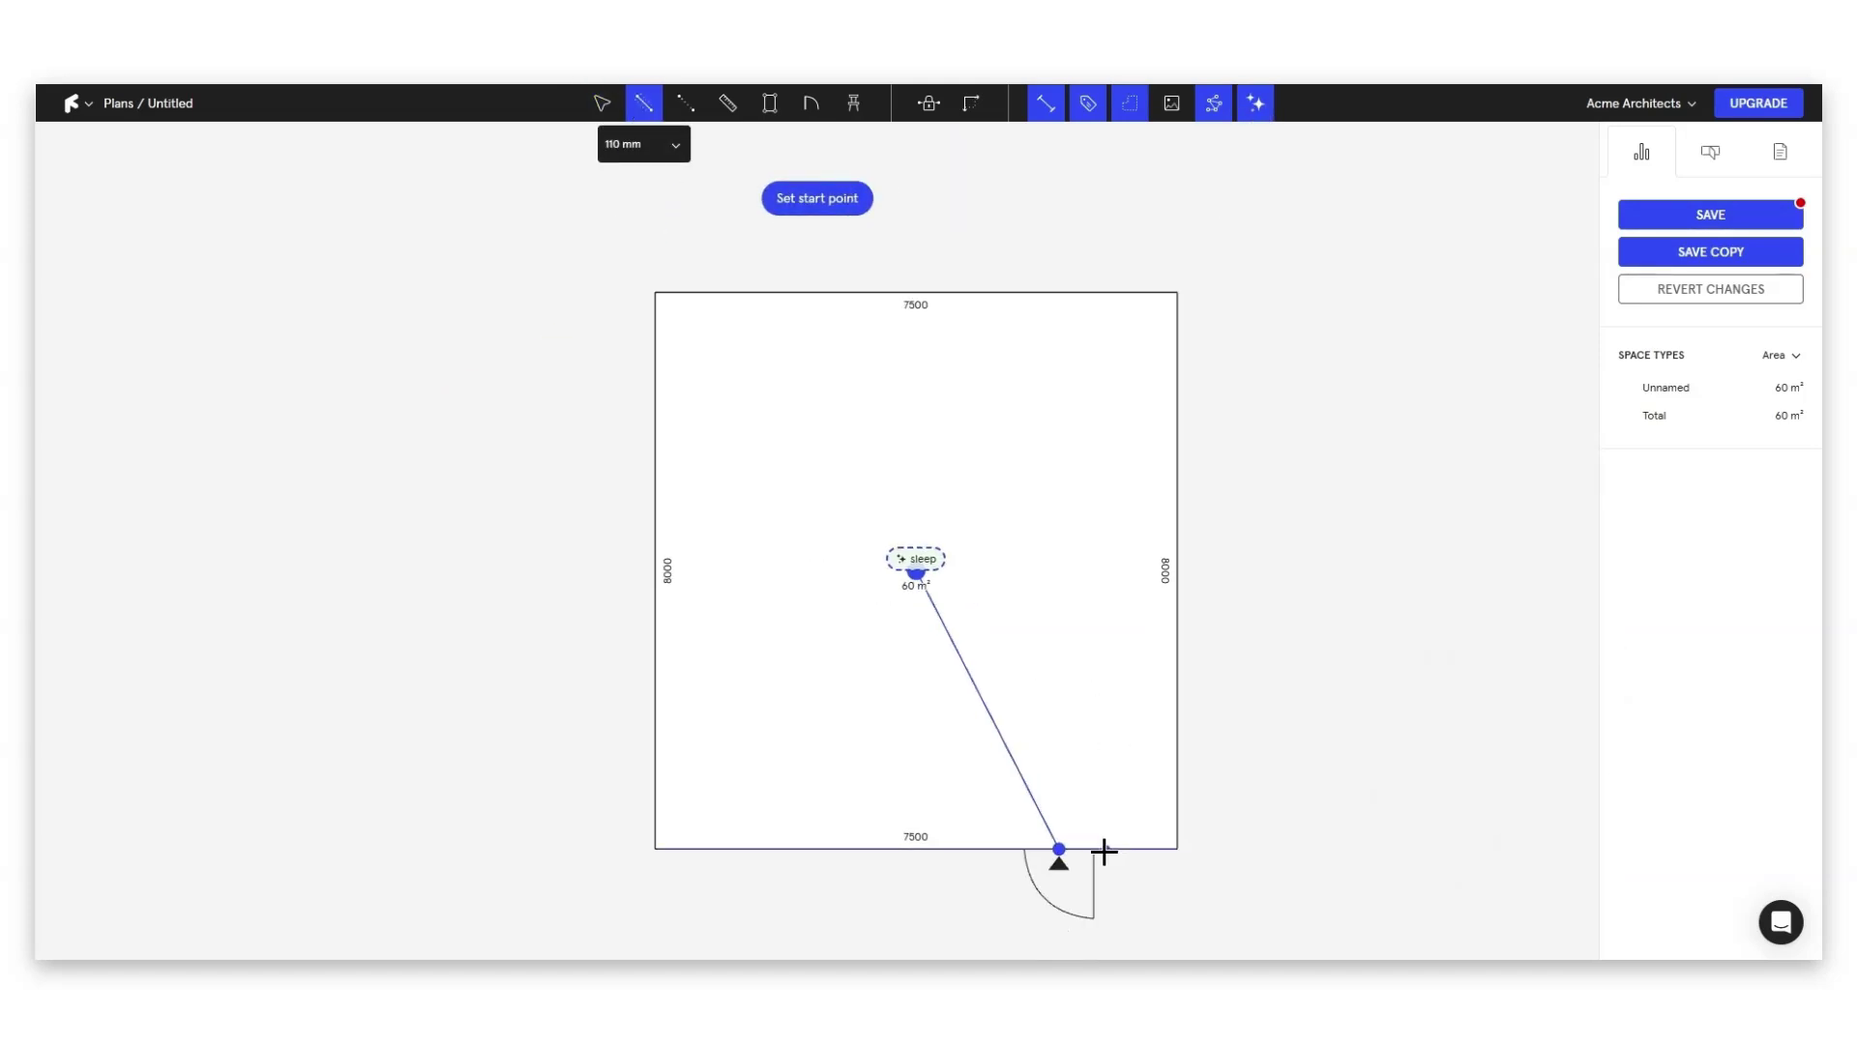
left_click(1104, 849)
left_click(1104, 723)
left_click(1177, 723)
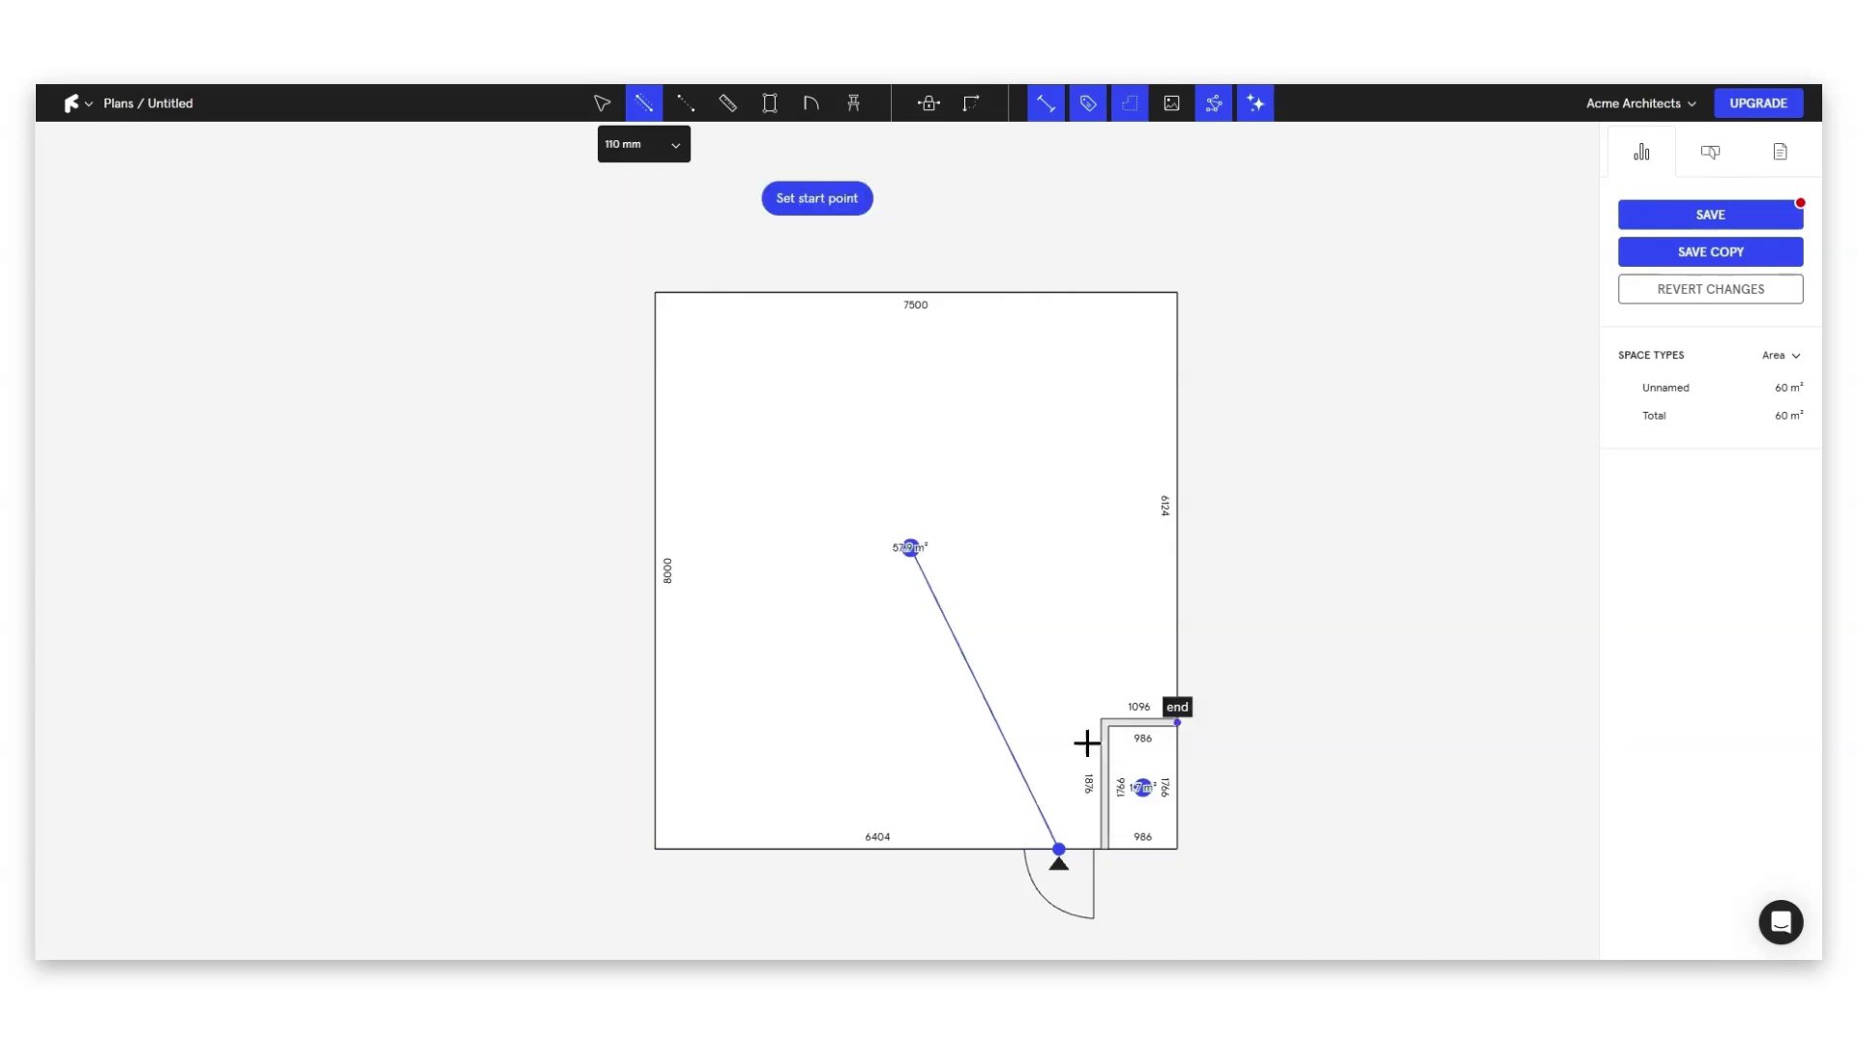
left_click(1102, 723)
left_click(1006, 723)
left_click(1007, 552)
left_click(1177, 553)
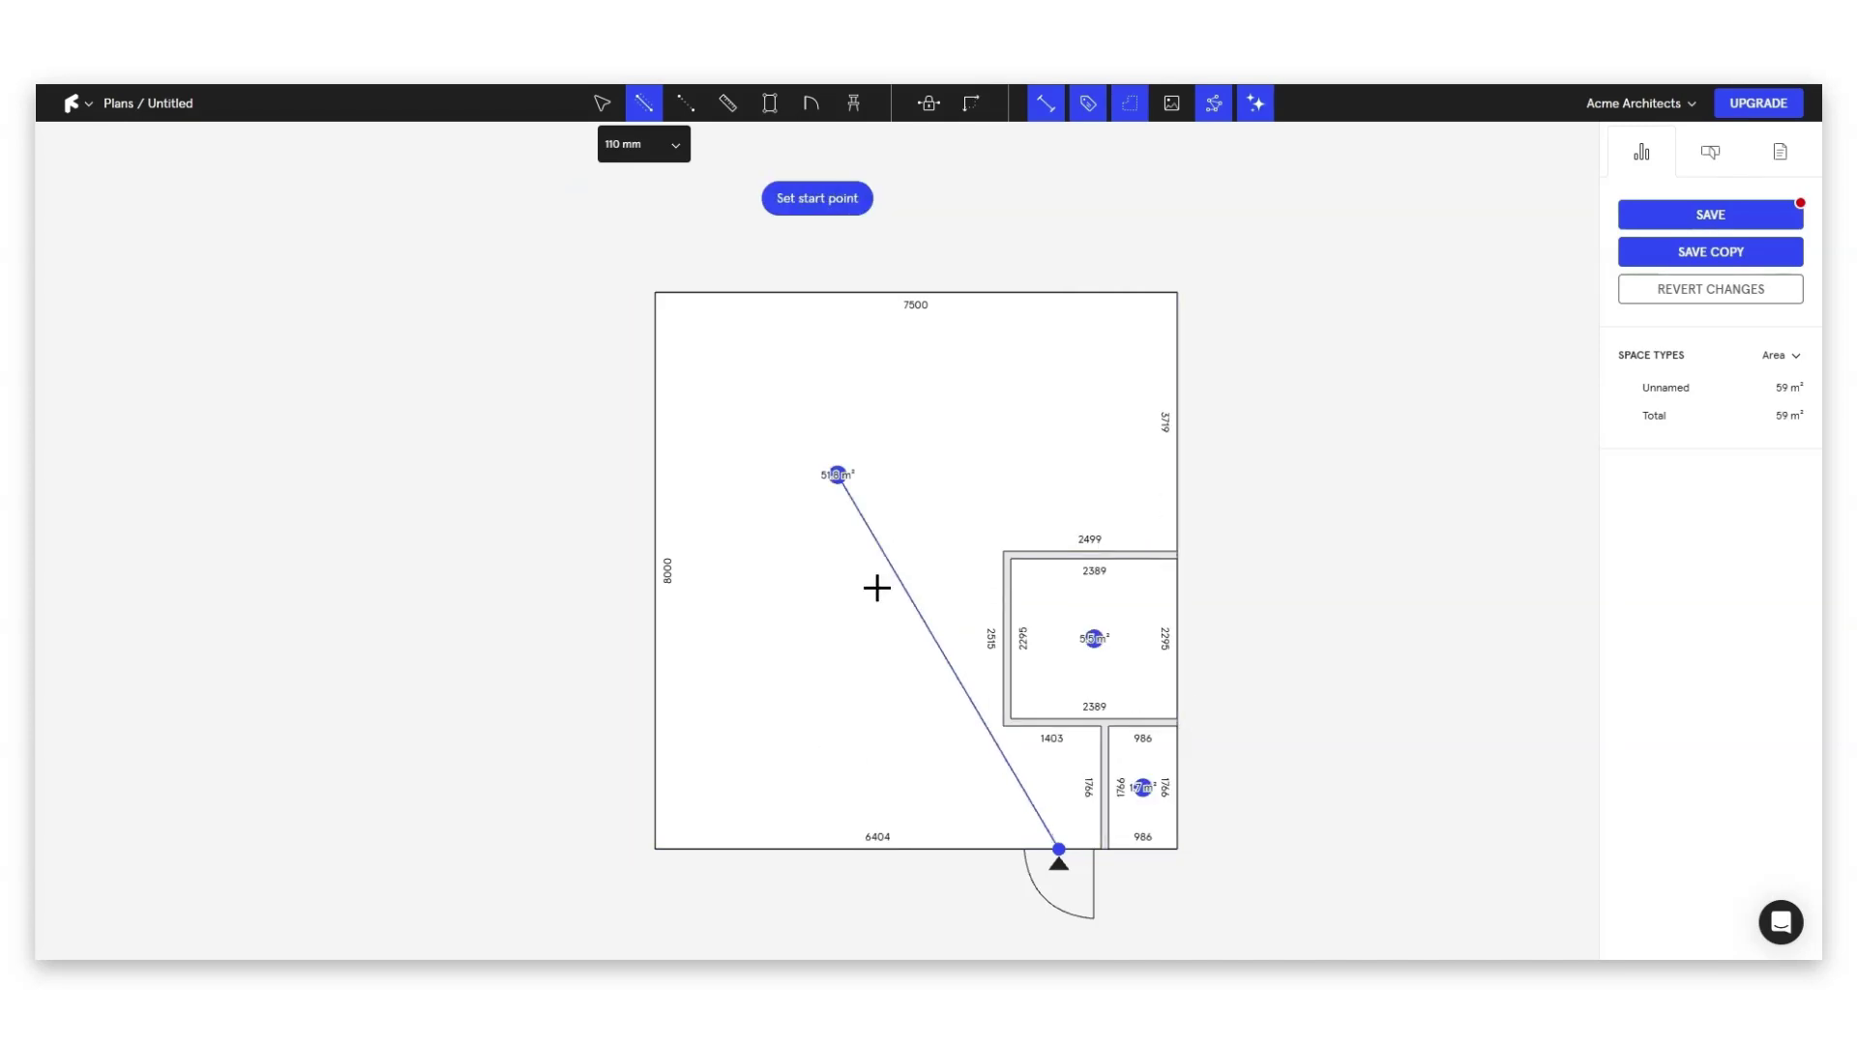
- Label the enclosed room as a blue bathroom
scroll(874, 584, "down", 1)
scroll(1097, 588, "up", 2)
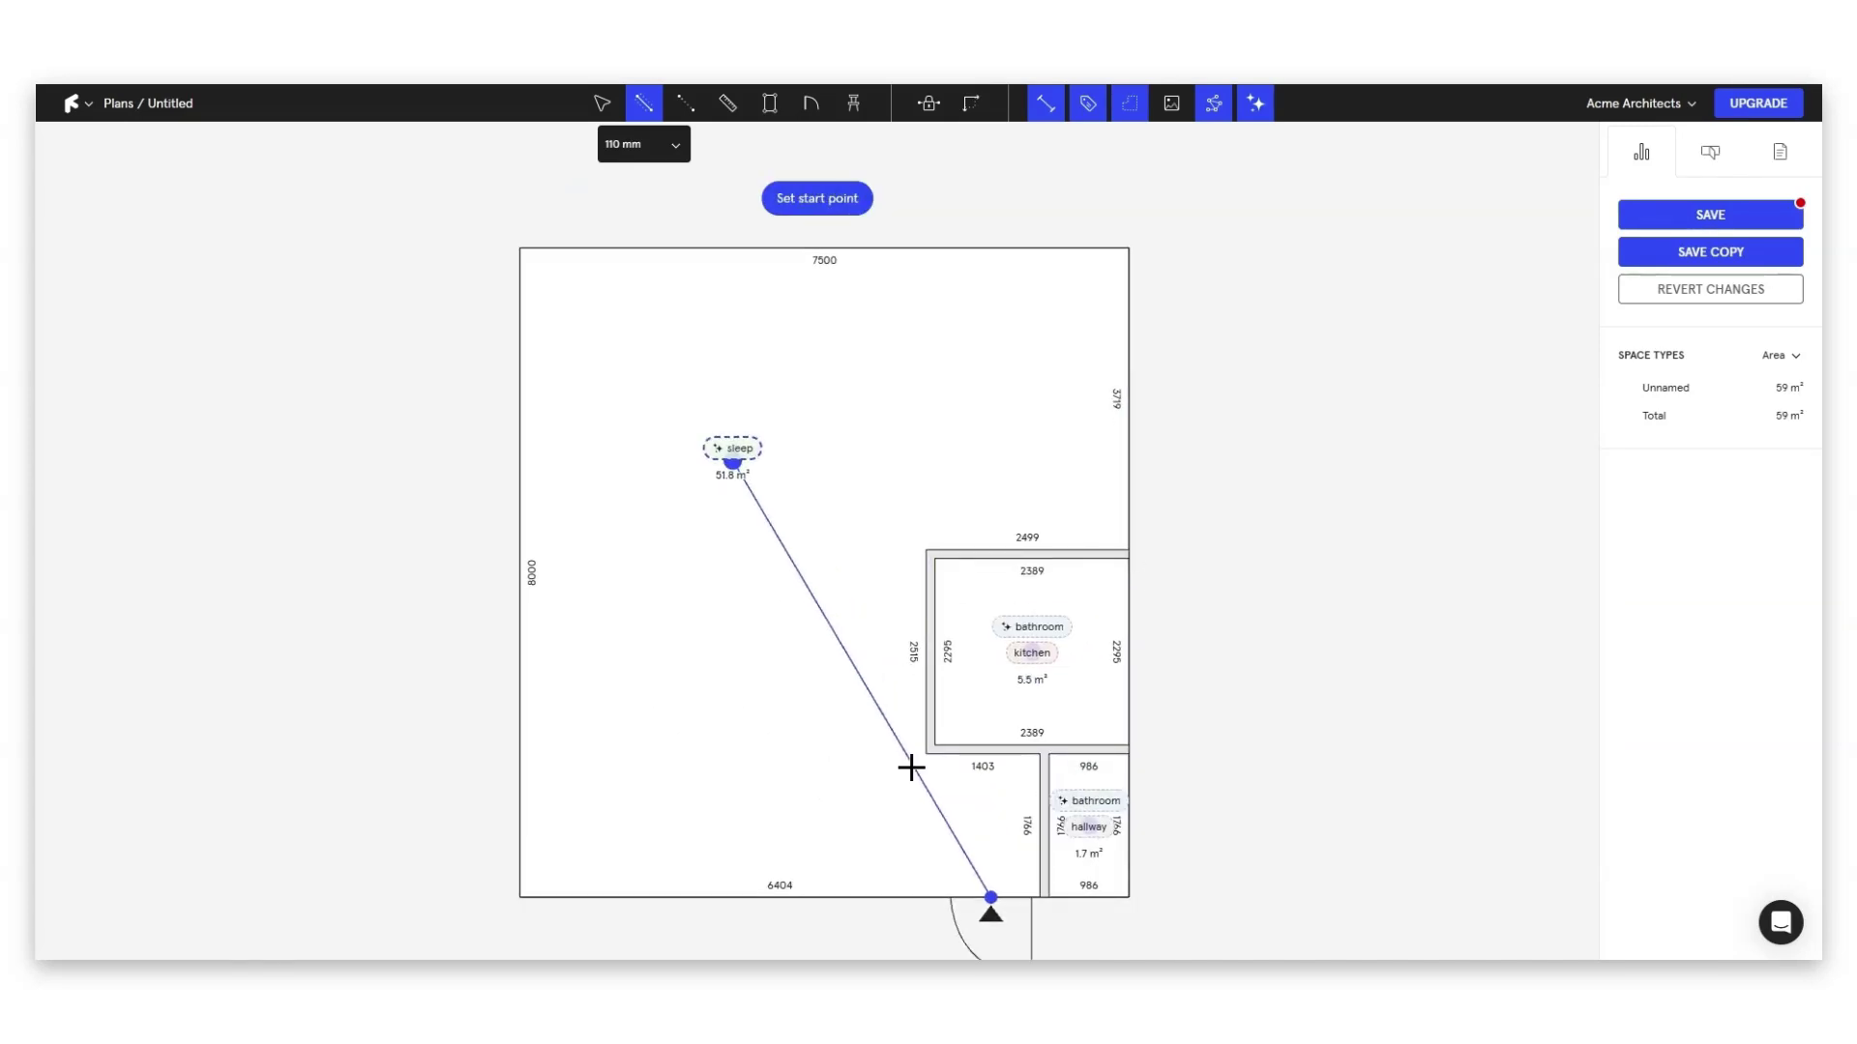
scroll(912, 763, "up", 1)
scroll(913, 665, "down", 1)
scroll(981, 691, "up", 2)
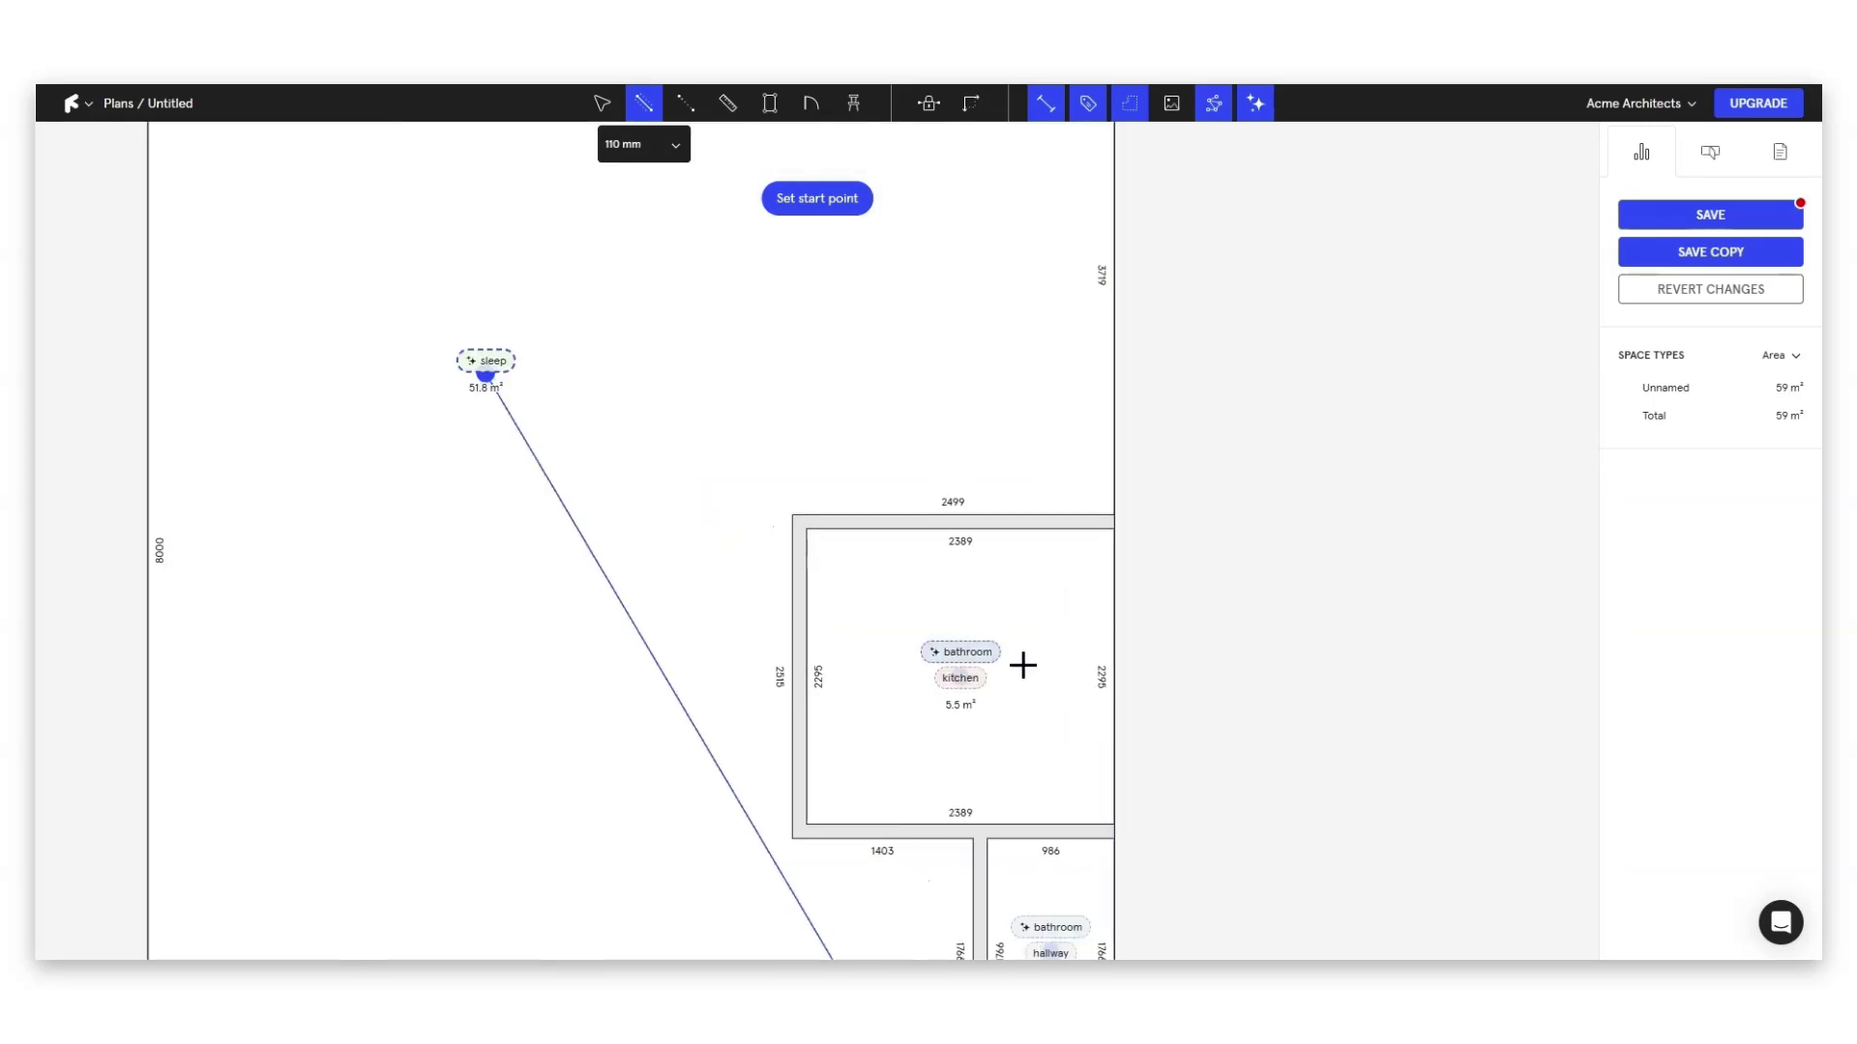
scroll(1019, 673, "down", 2)
scroll(991, 670, "up", 2)
left_click(987, 667)
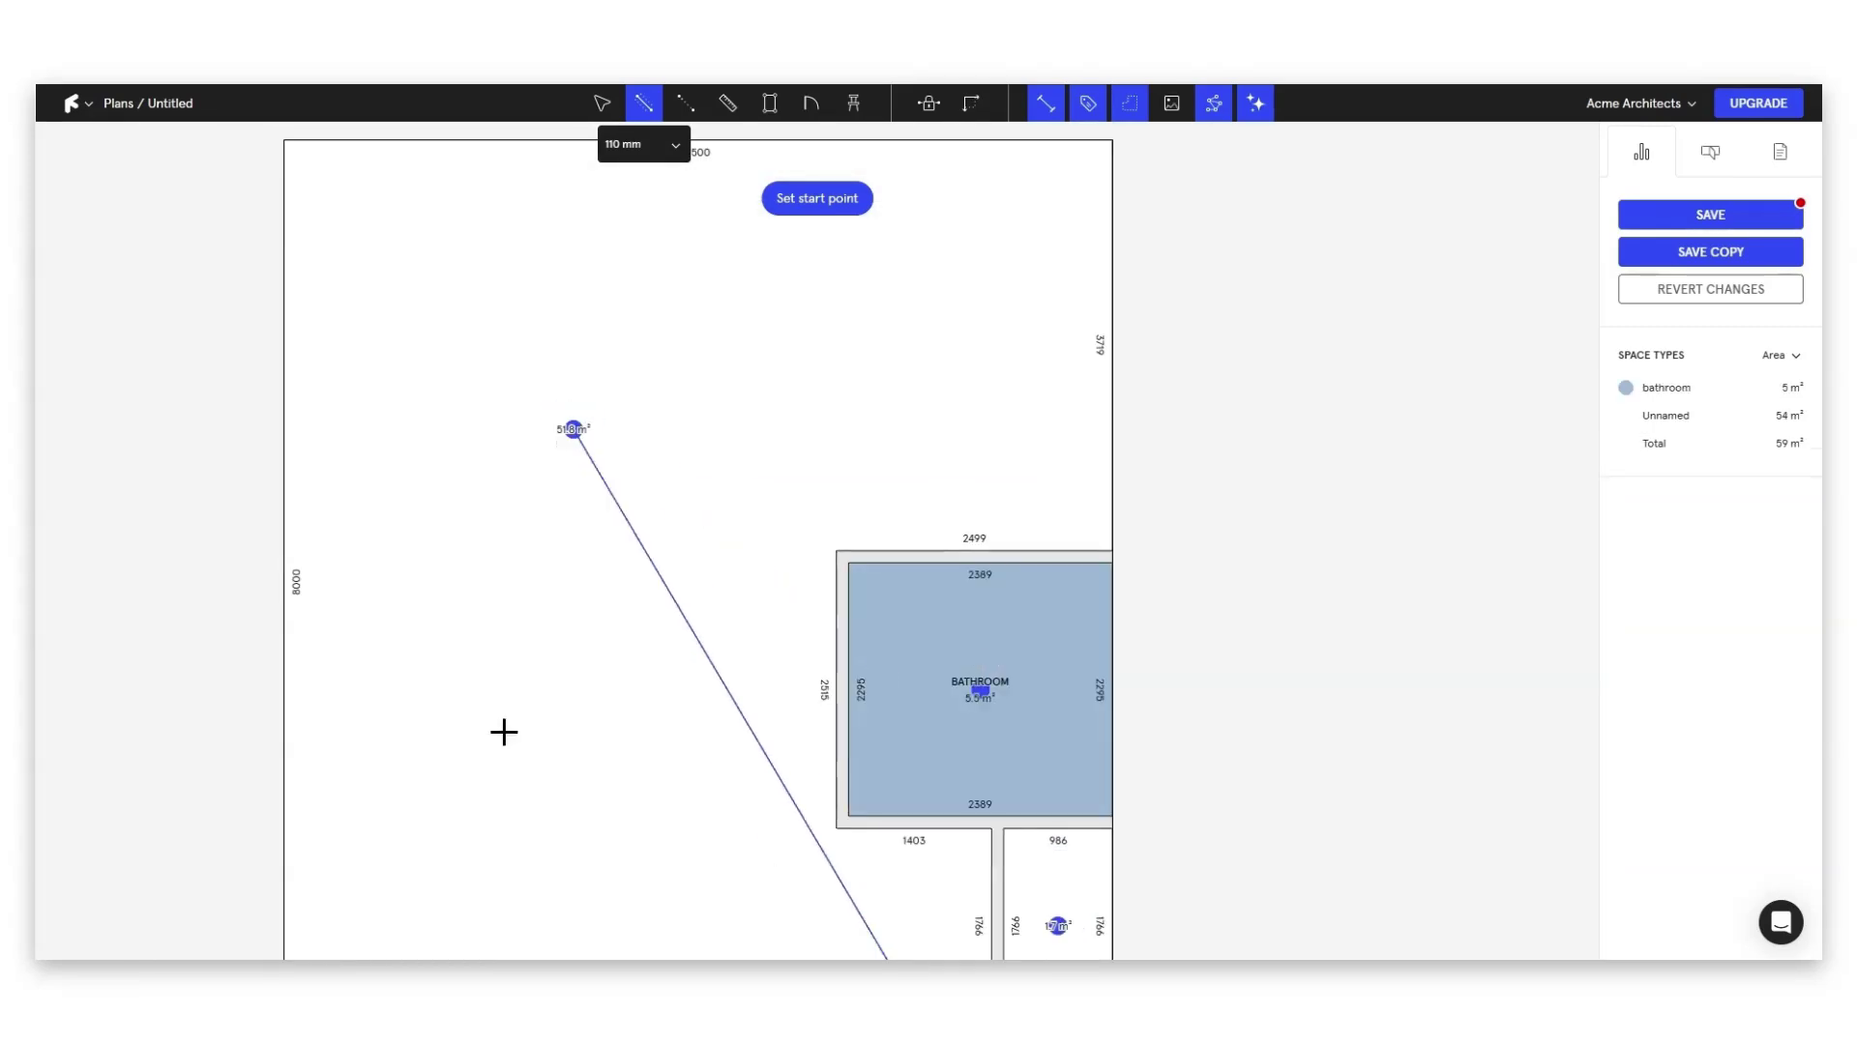
- Wall off a top-right room from the bathroom corner to the top wall and label it bedroom
scroll(951, 681, "down", 1)
scroll(996, 677, "down", 1)
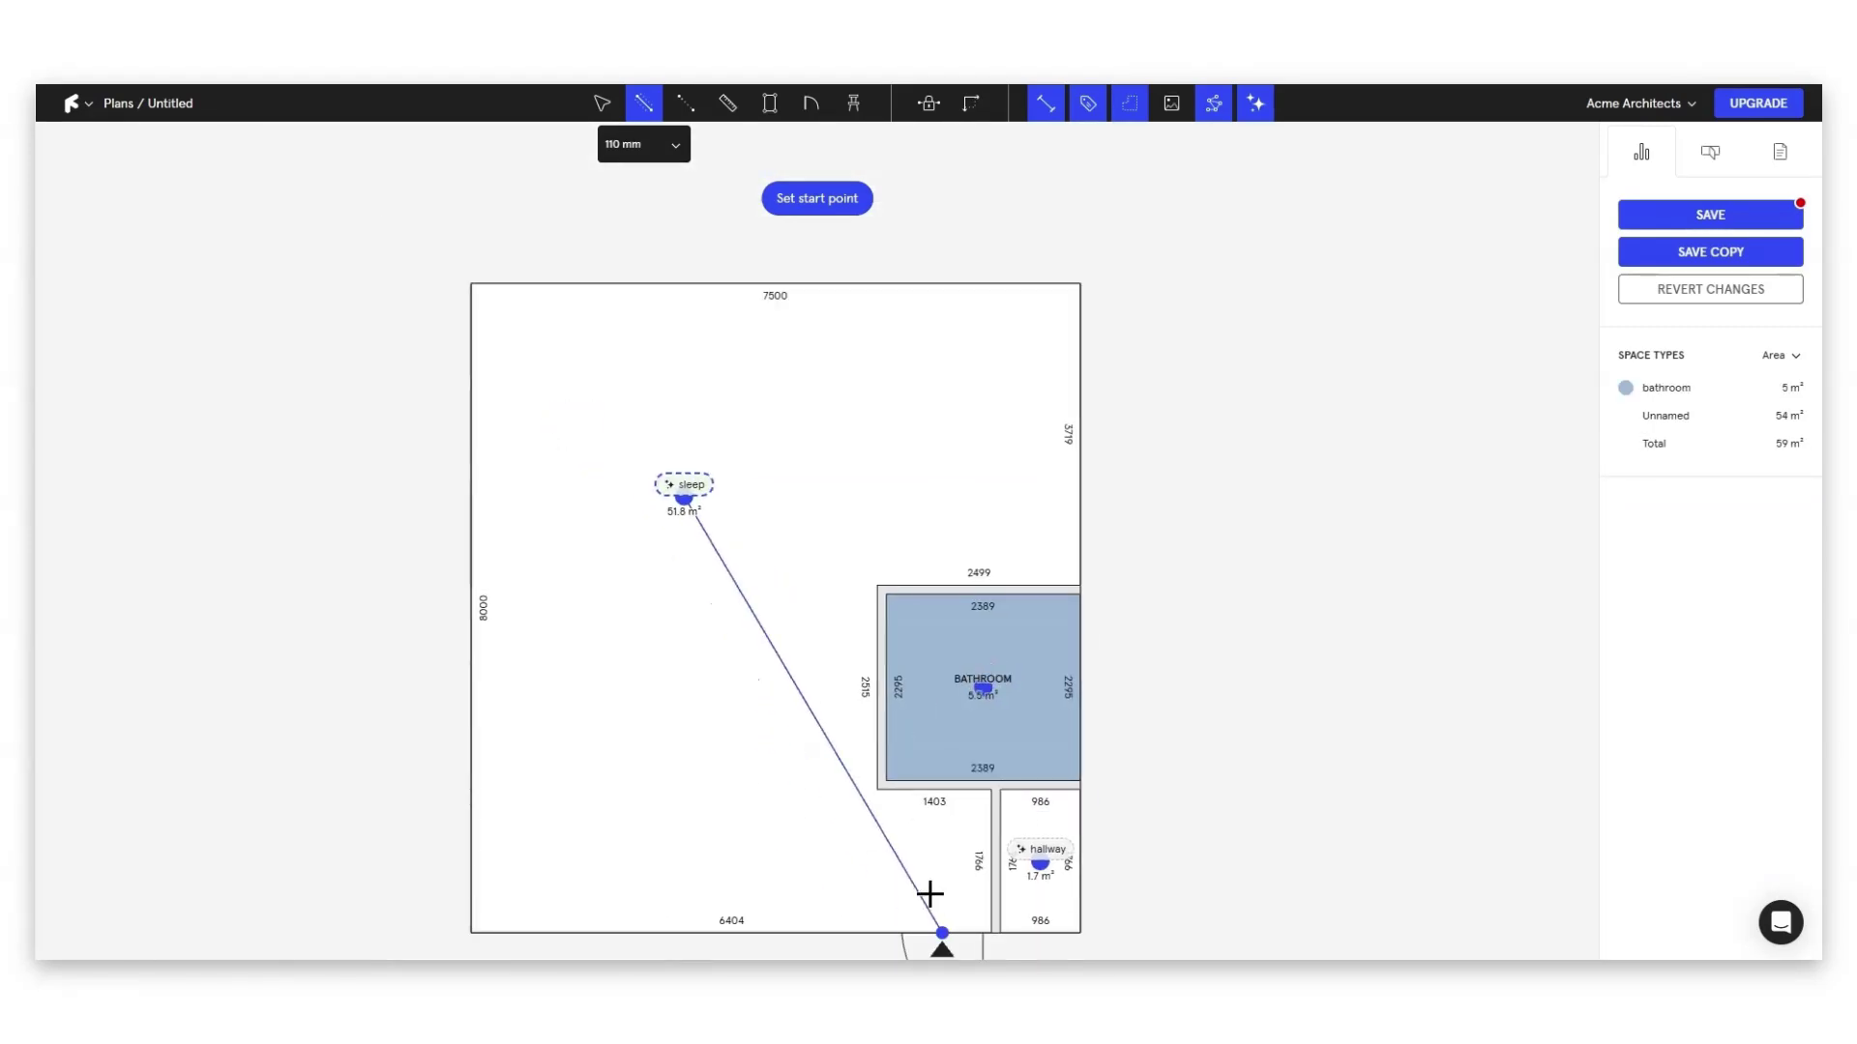
scroll(899, 832, "down", 2)
scroll(889, 648, "up", 2)
scroll(885, 653, "down", 1)
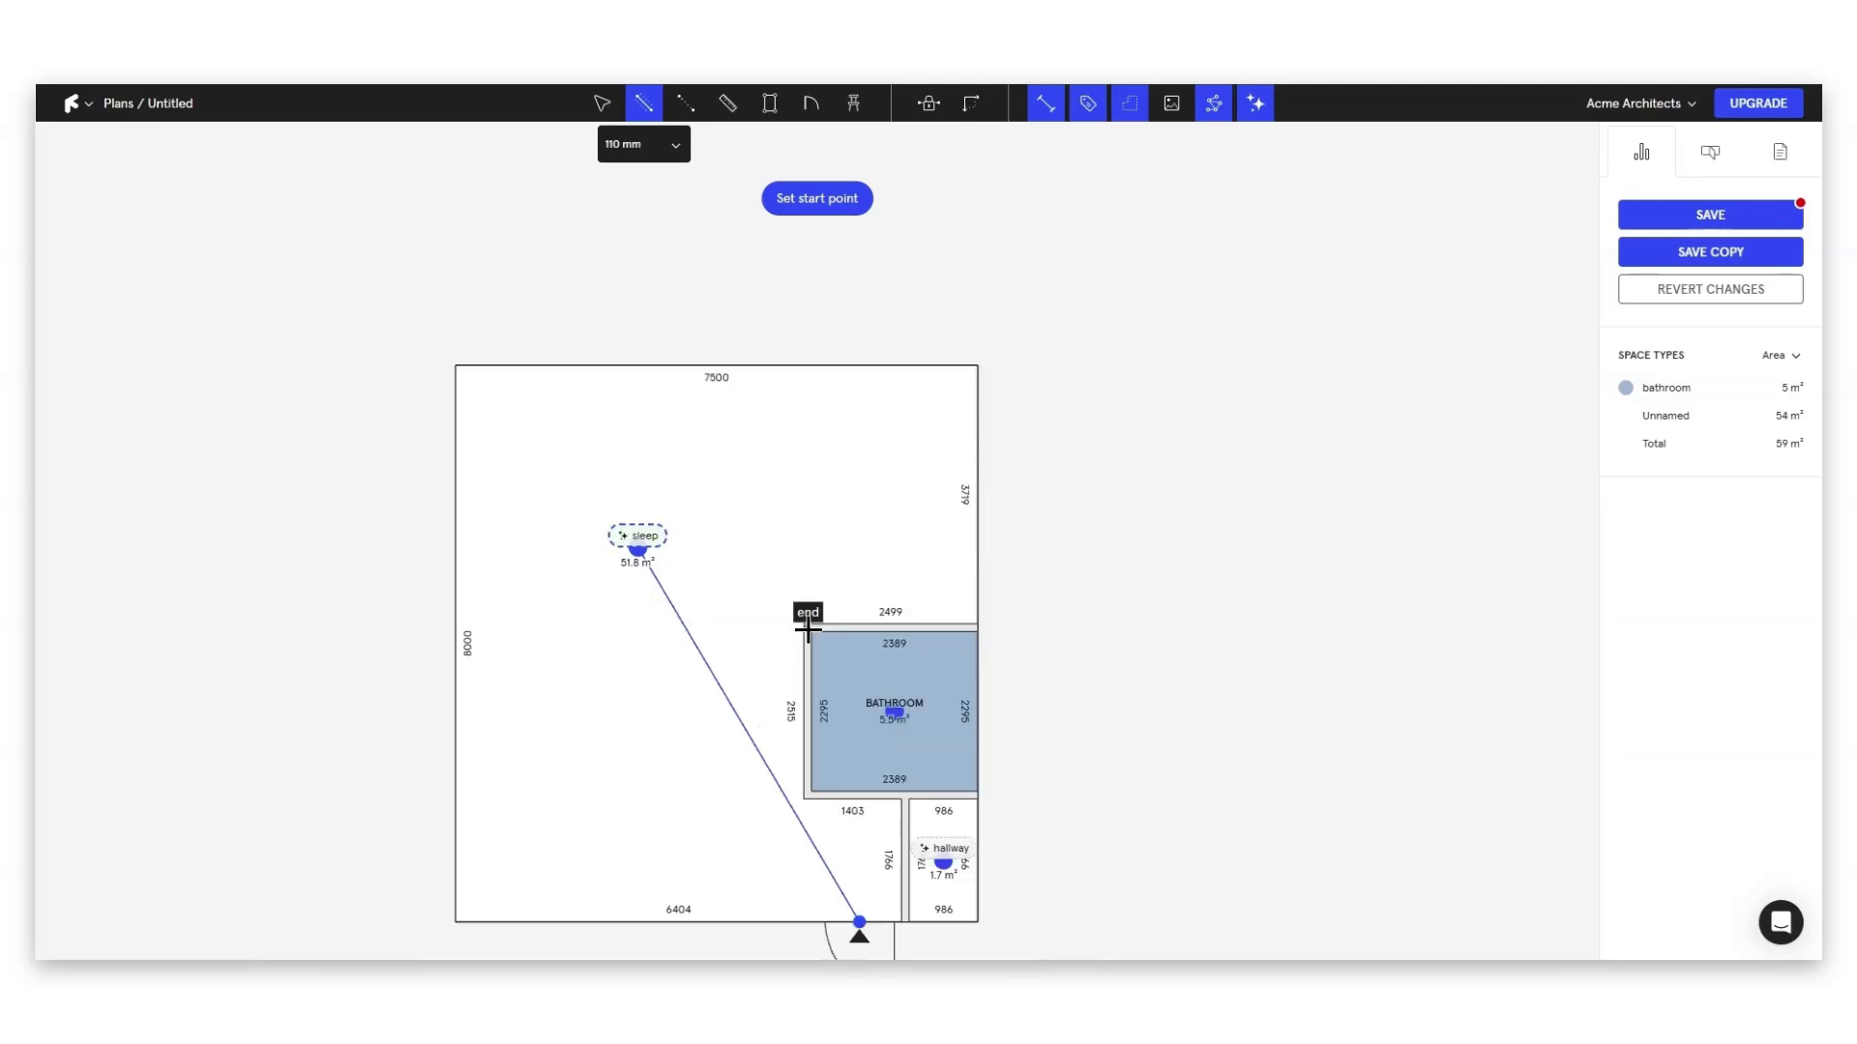
left_click(774, 629)
left_click(725, 627)
left_click(725, 365)
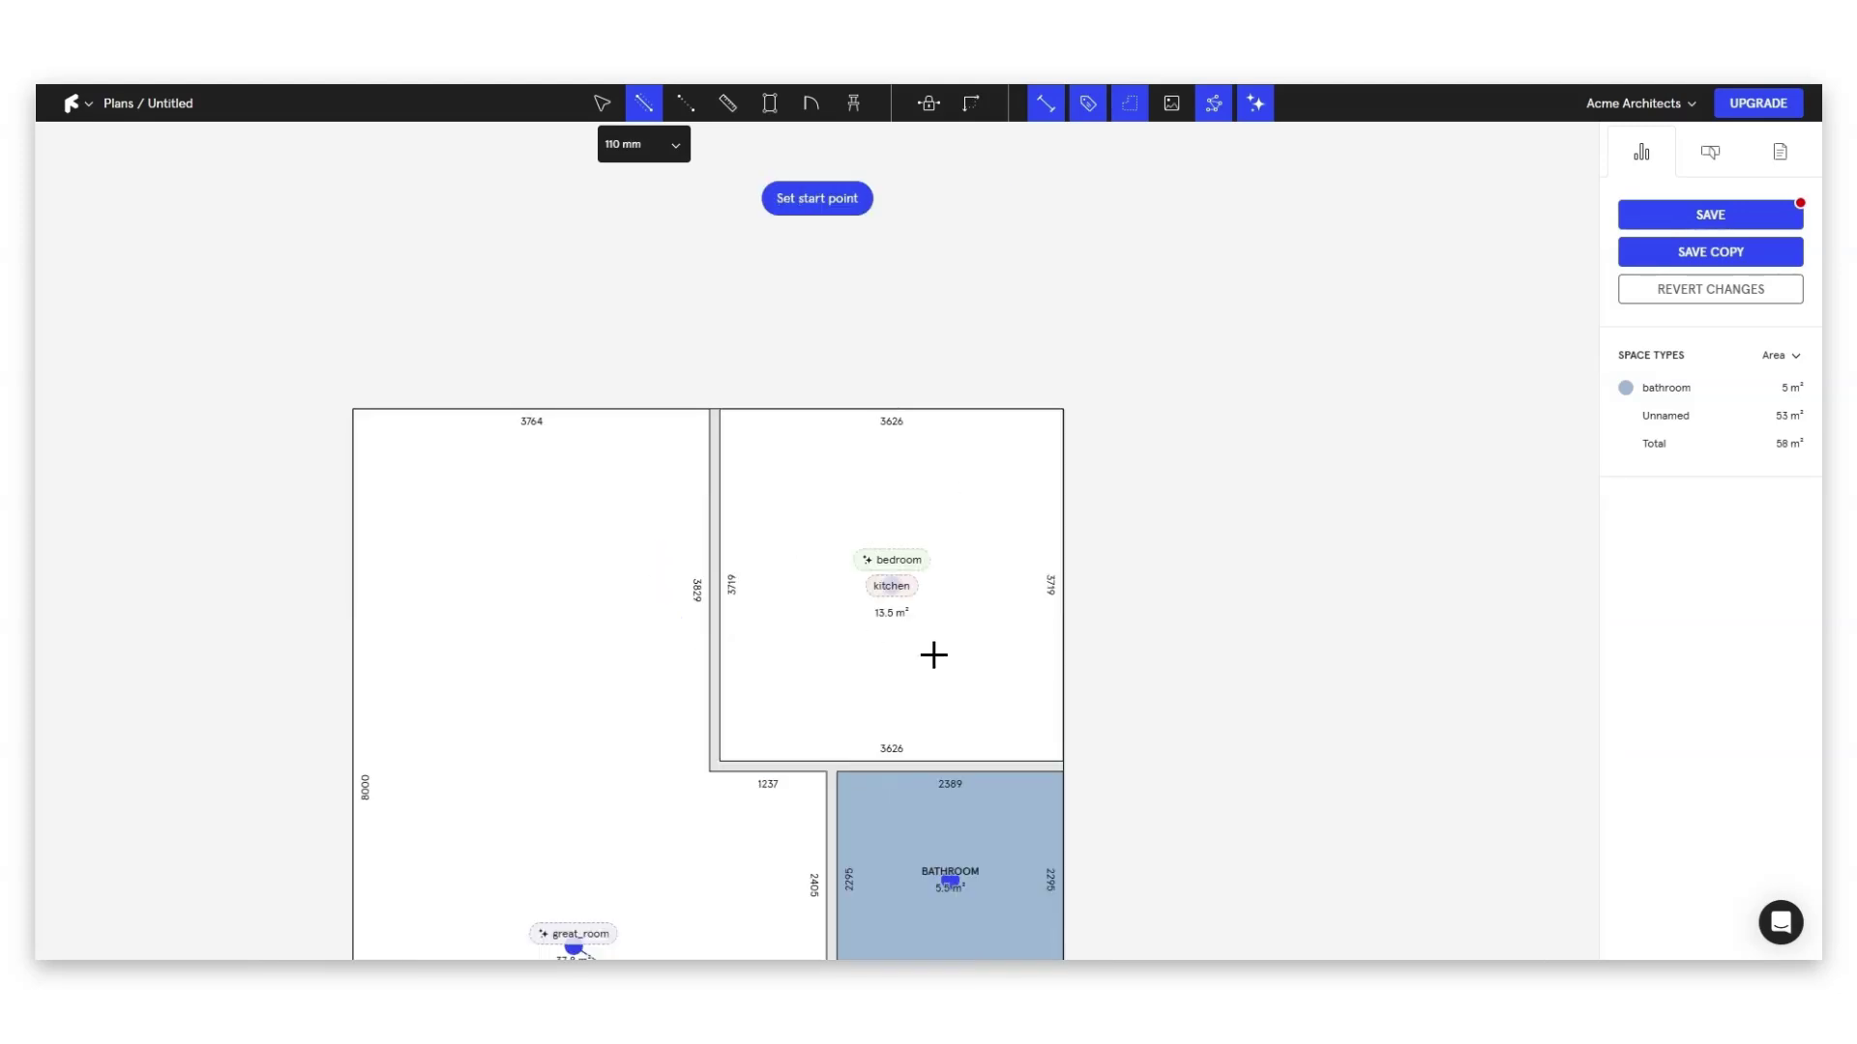
left_click(894, 560)
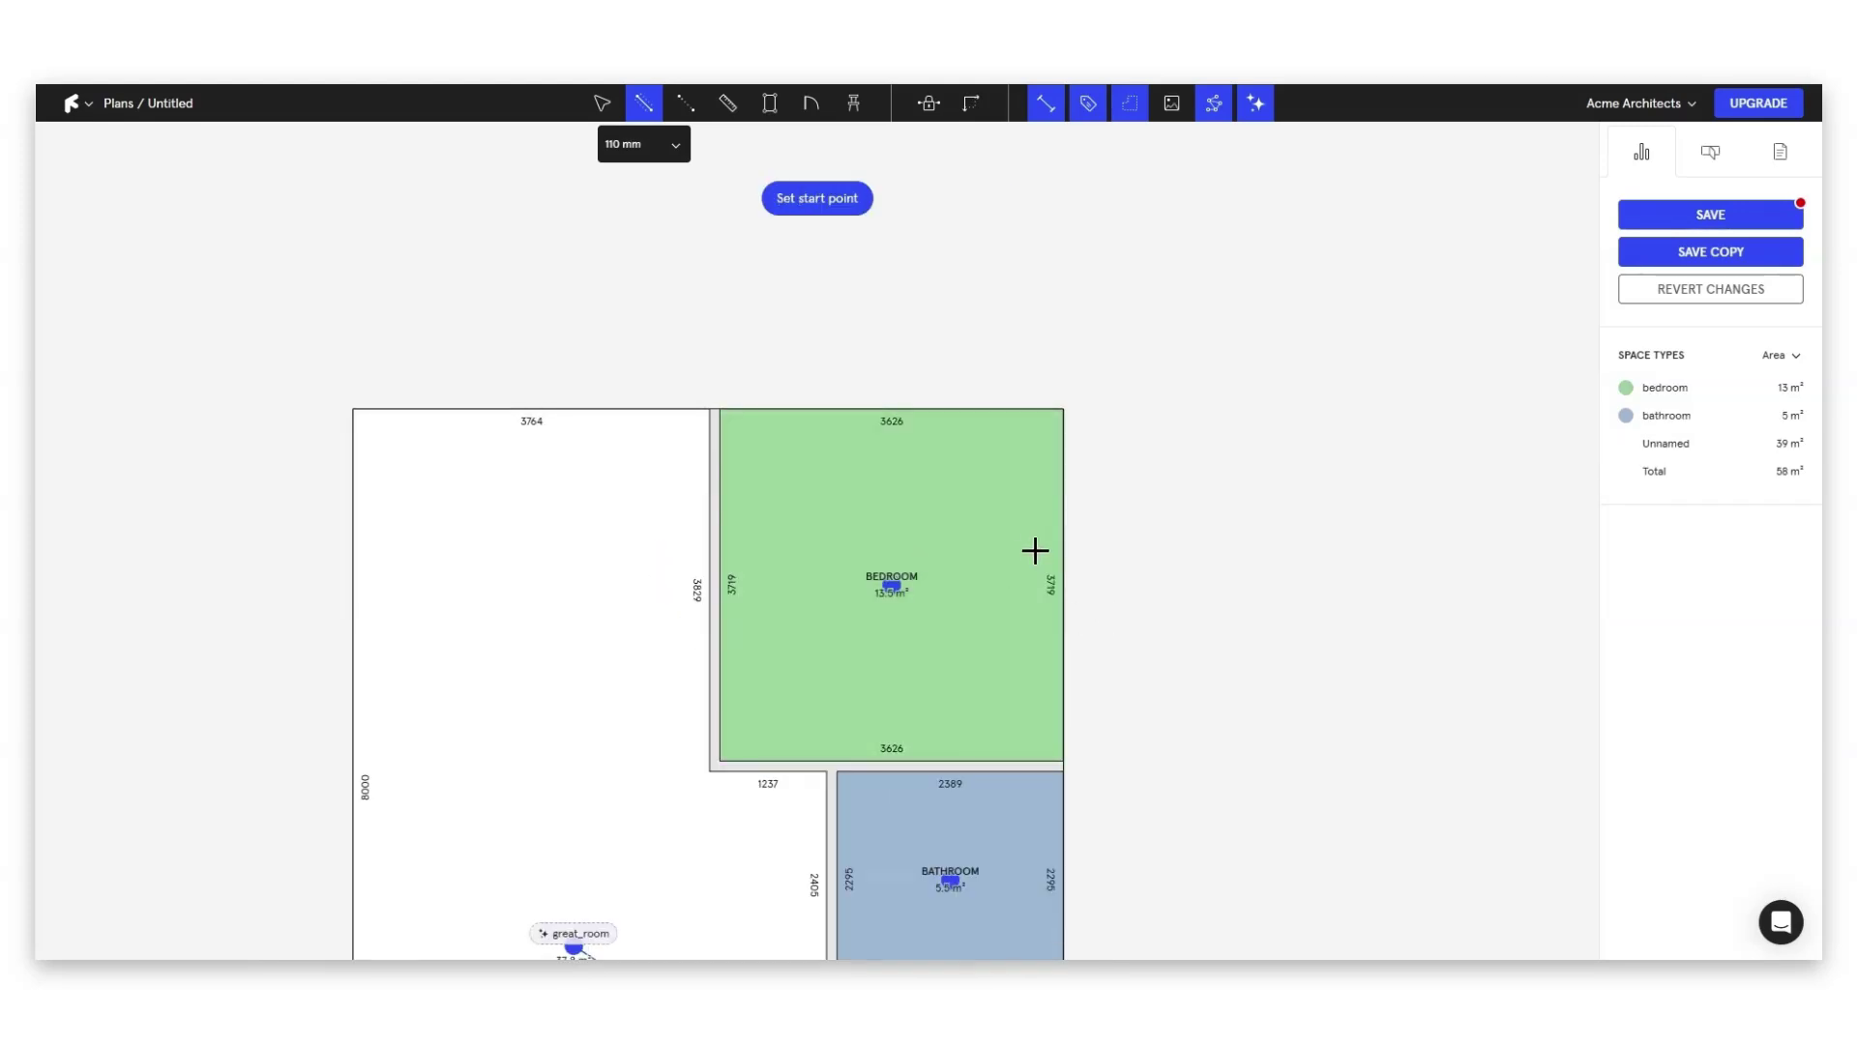
scroll(1032, 552, "down", 3)
scroll(827, 713, "up", 4)
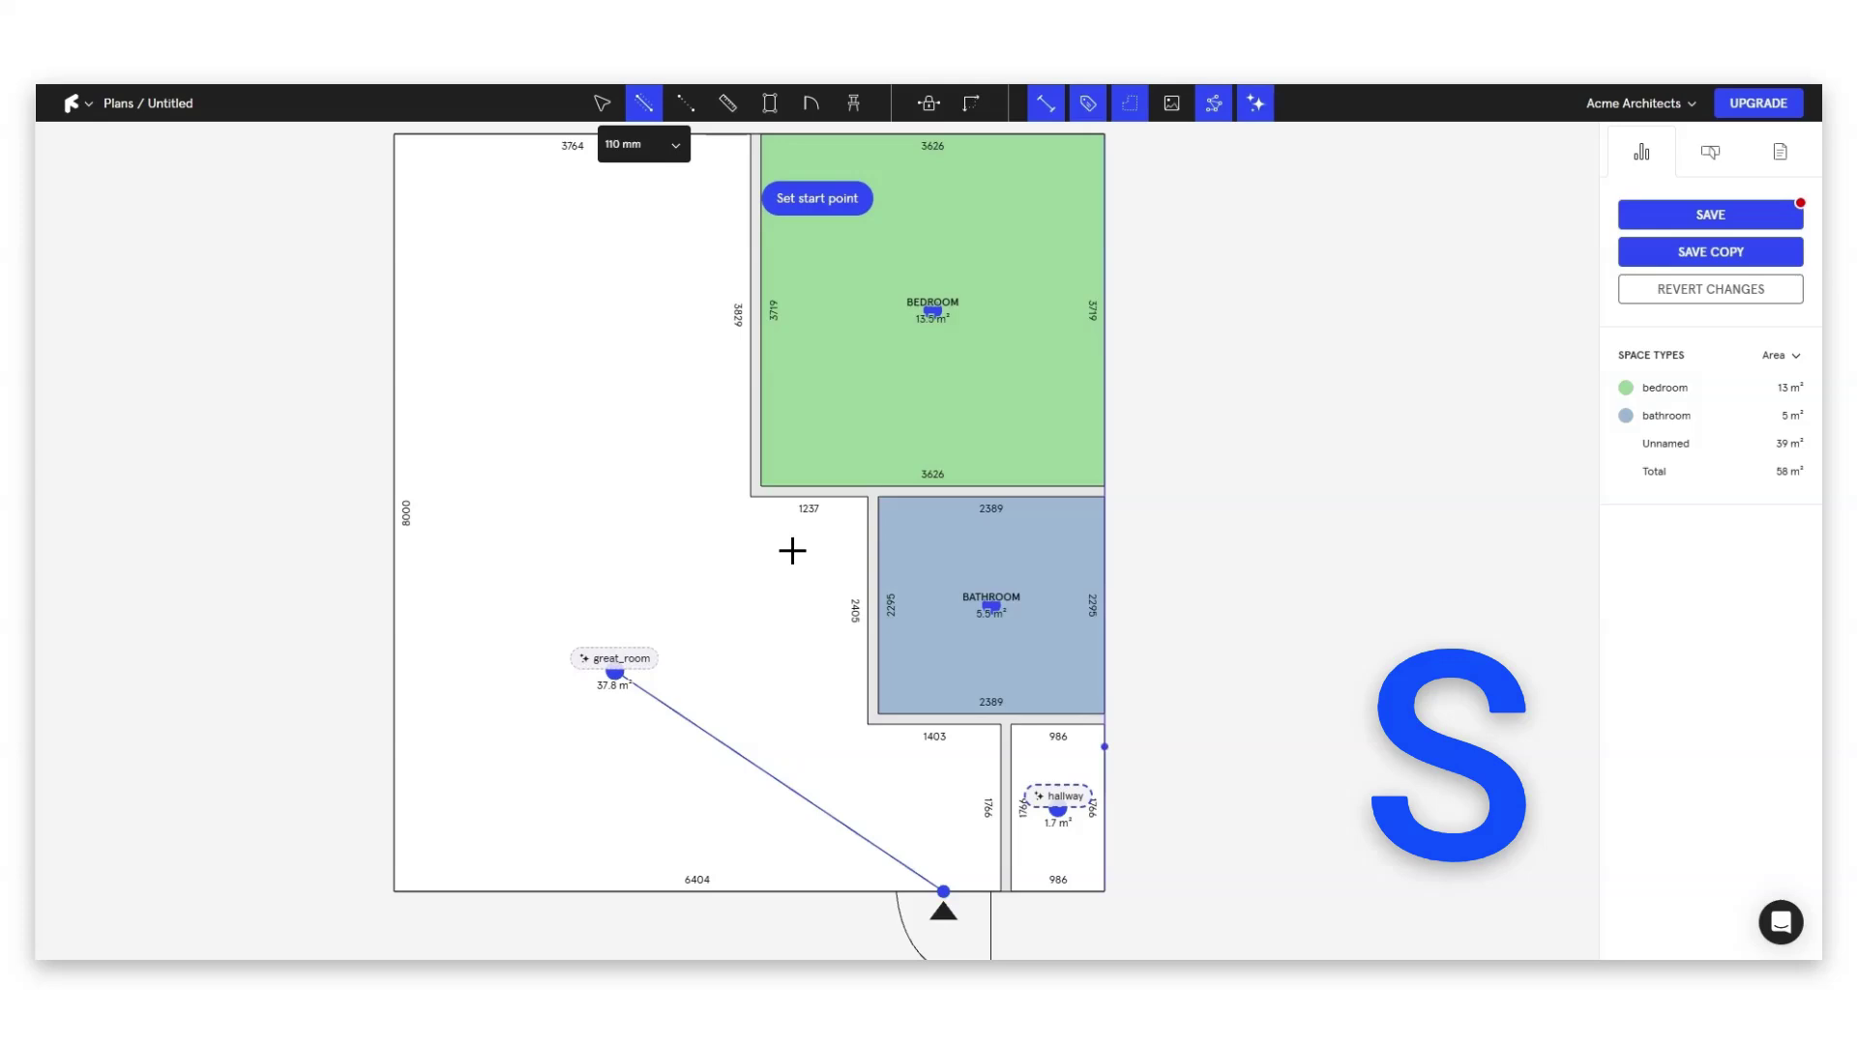
scroll(792, 547, "down", 1)
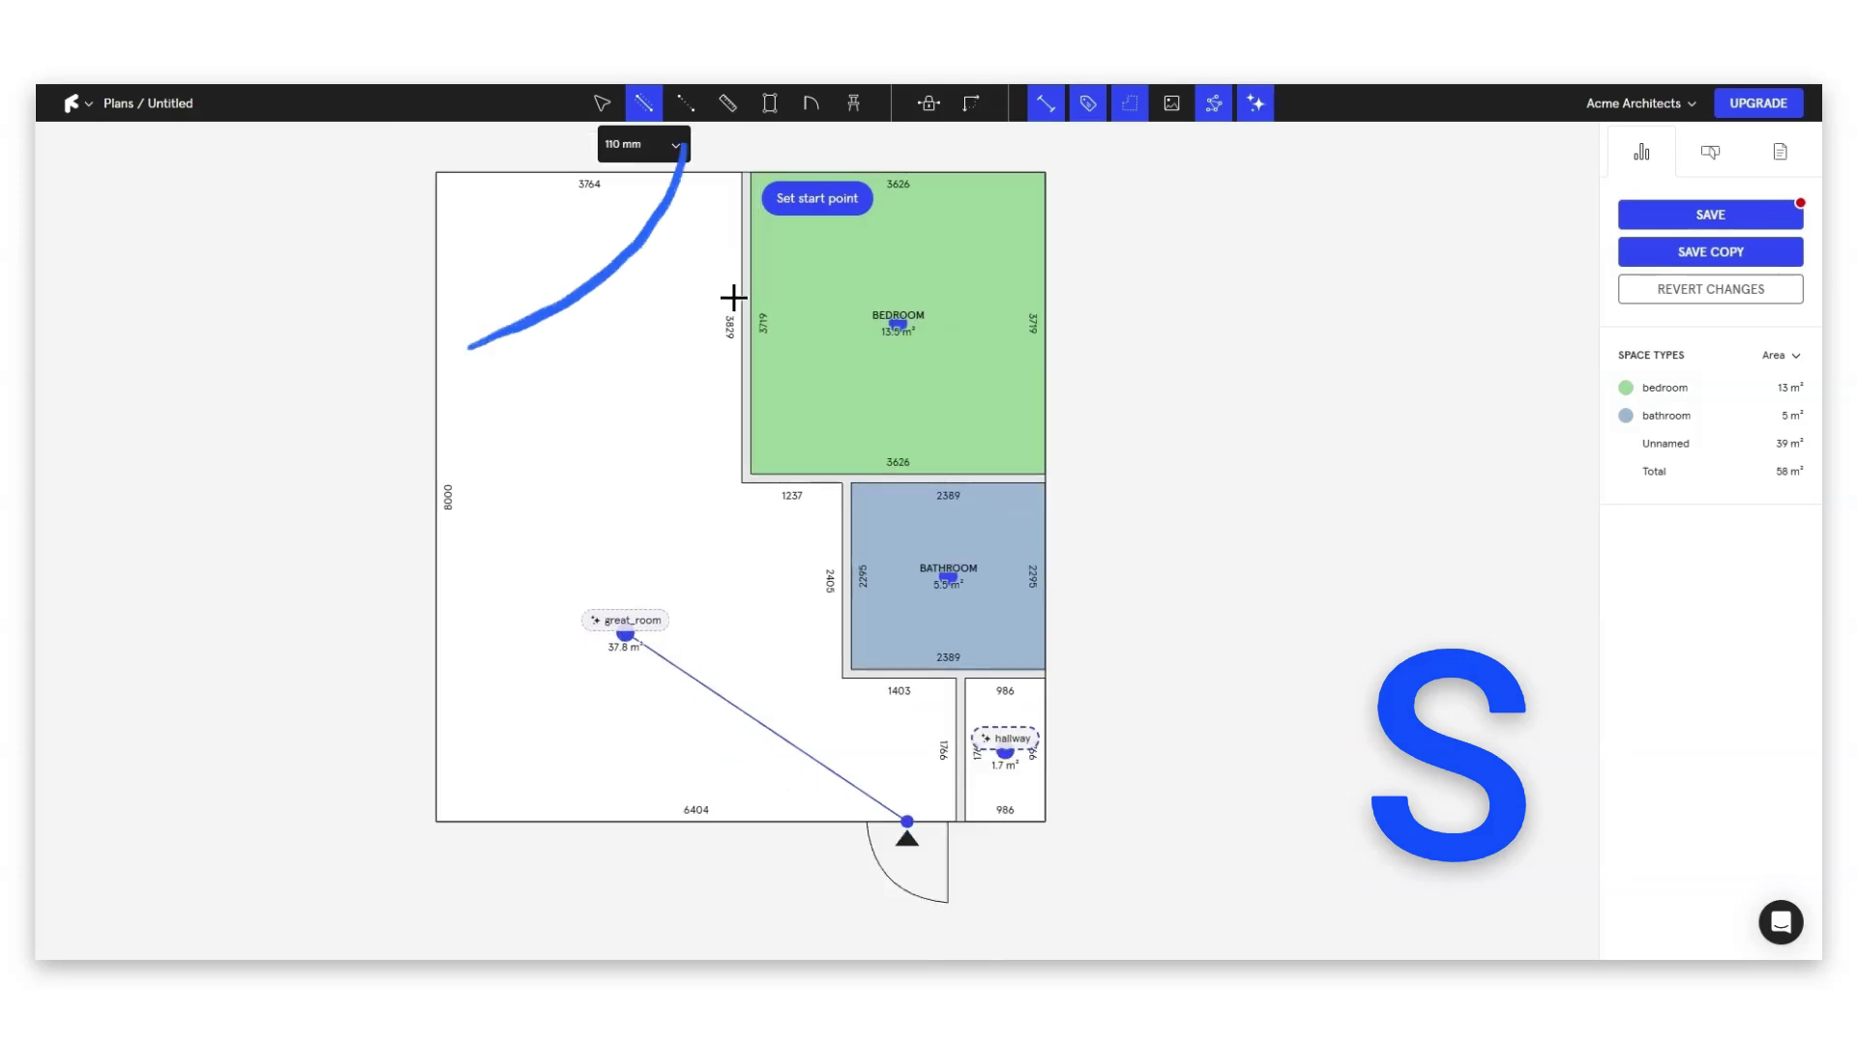
- Draw a horizontal separator splitting the open area into upper and lower rooms
left_click(685, 102)
scroll(735, 725, "down", 2)
scroll(659, 403, "up", 2)
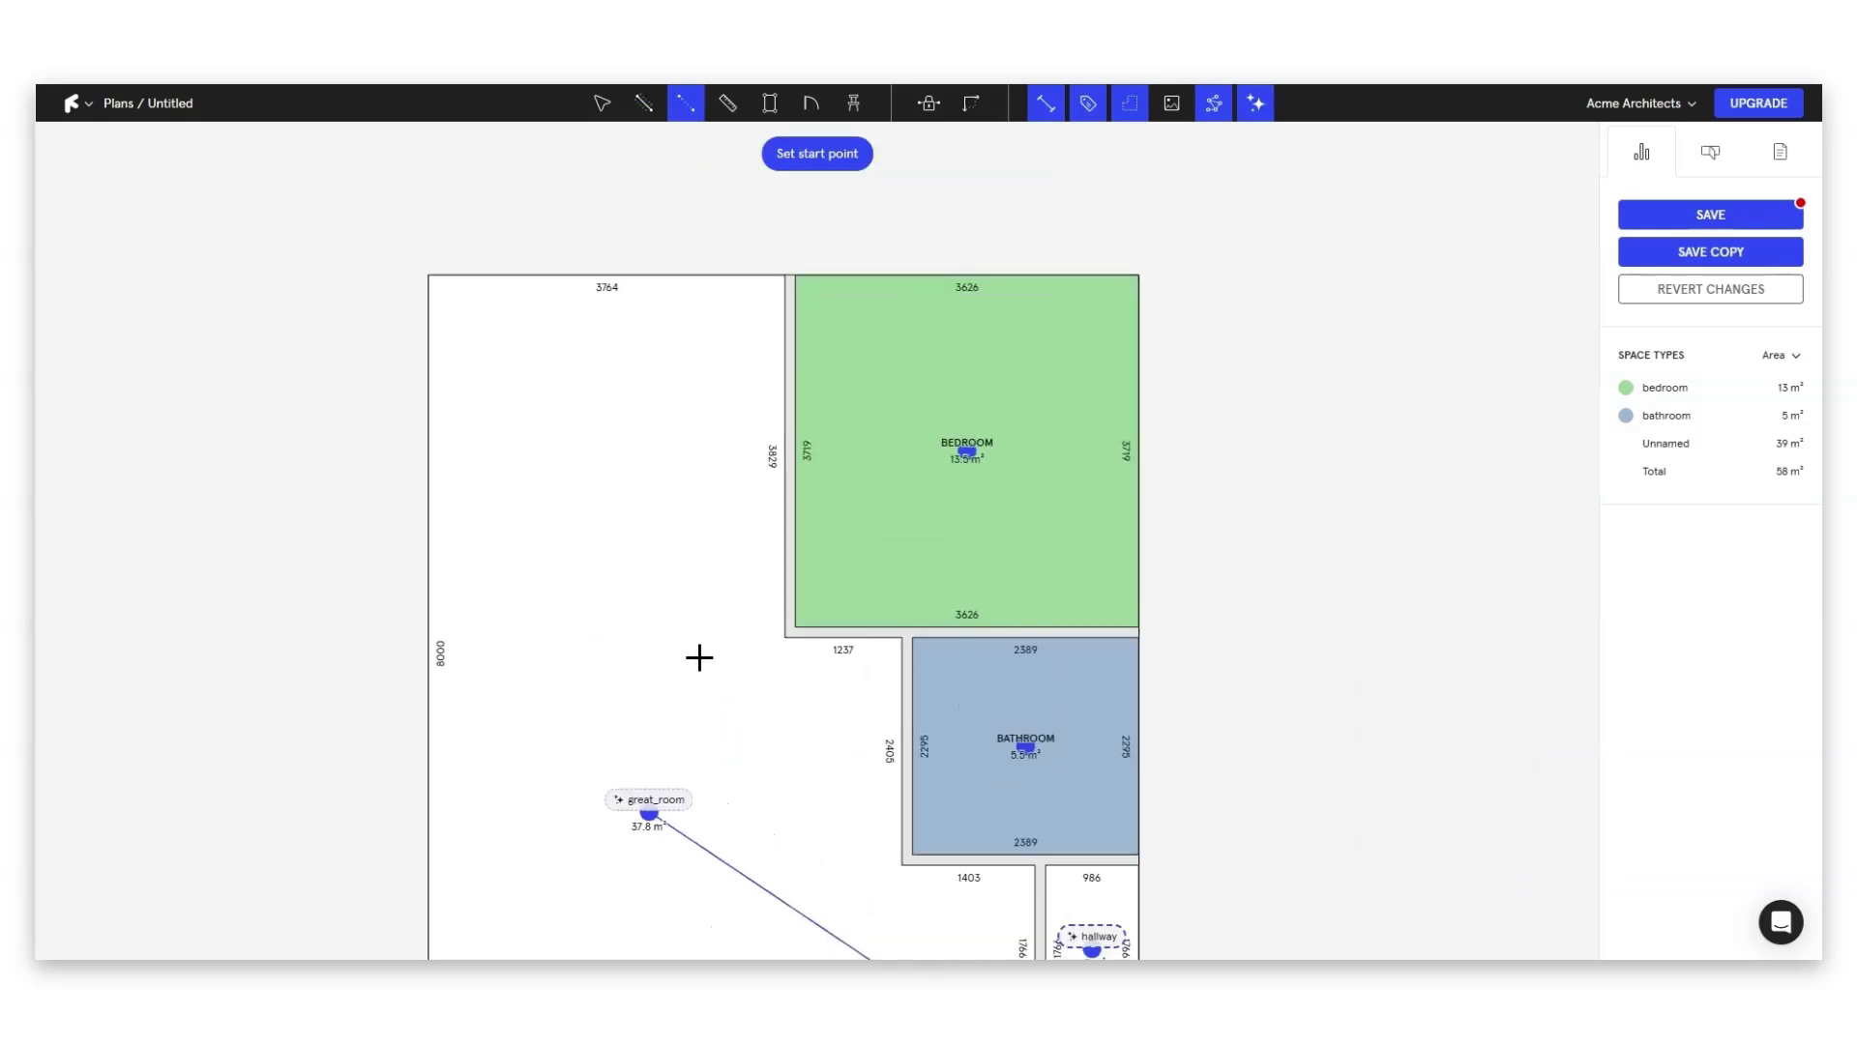
left_click(789, 633)
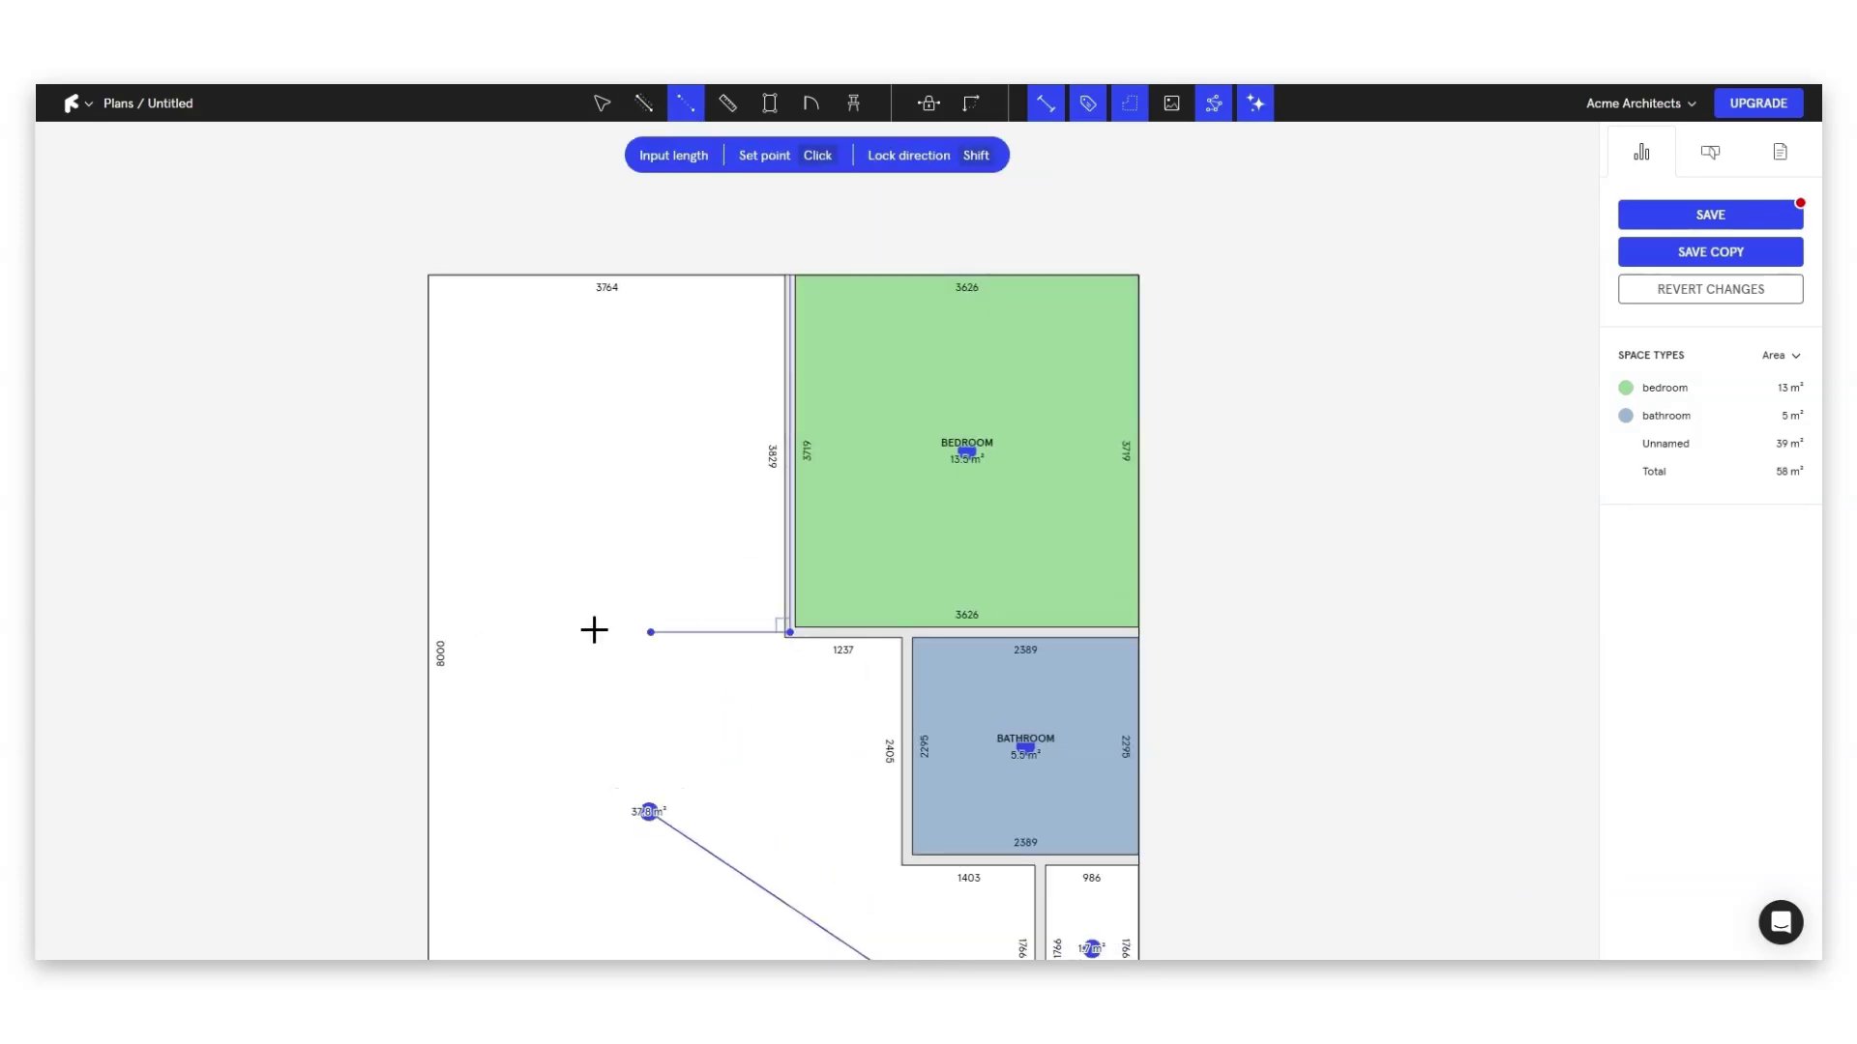
left_click(430, 633)
scroll(764, 678, "down", 3)
scroll(735, 600, "down", 2)
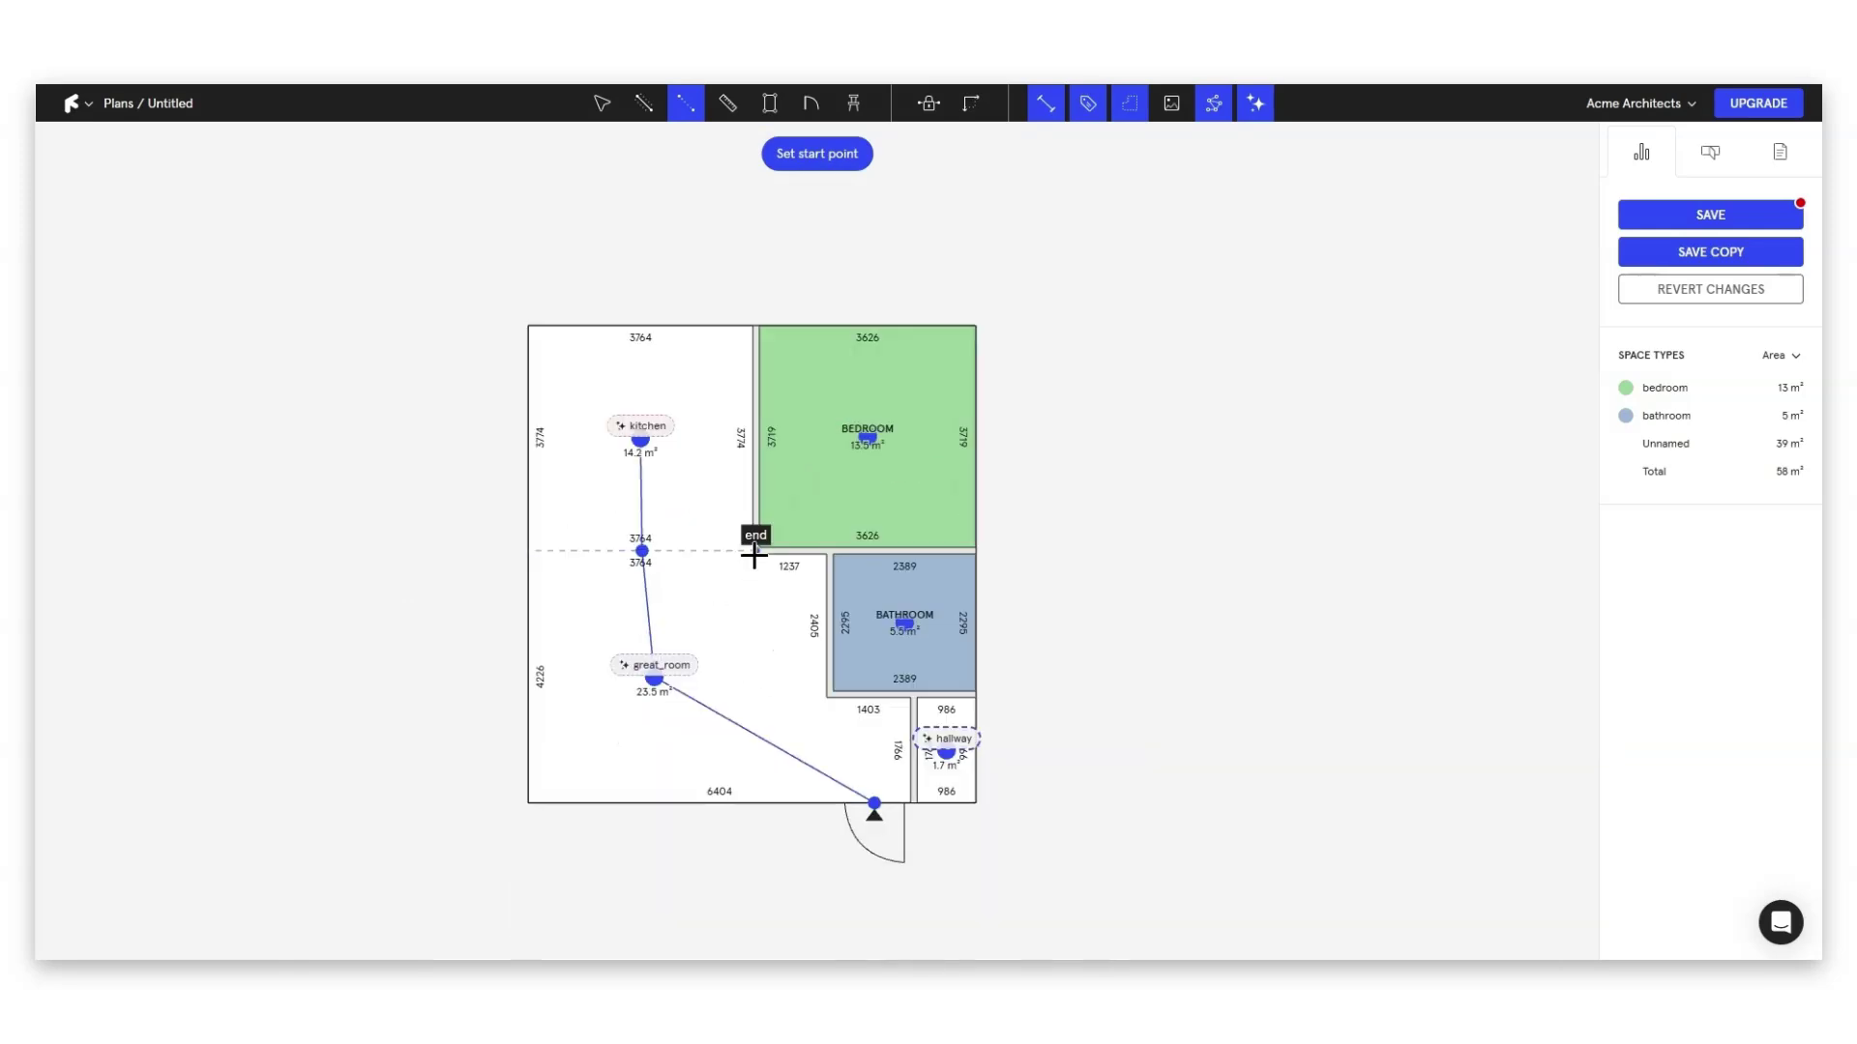
- Add a vertical separator to the bottom wall and a horizontal one dividing dining from kitchen
left_click(756, 550)
left_click(754, 804)
scroll(750, 667, "up", 3)
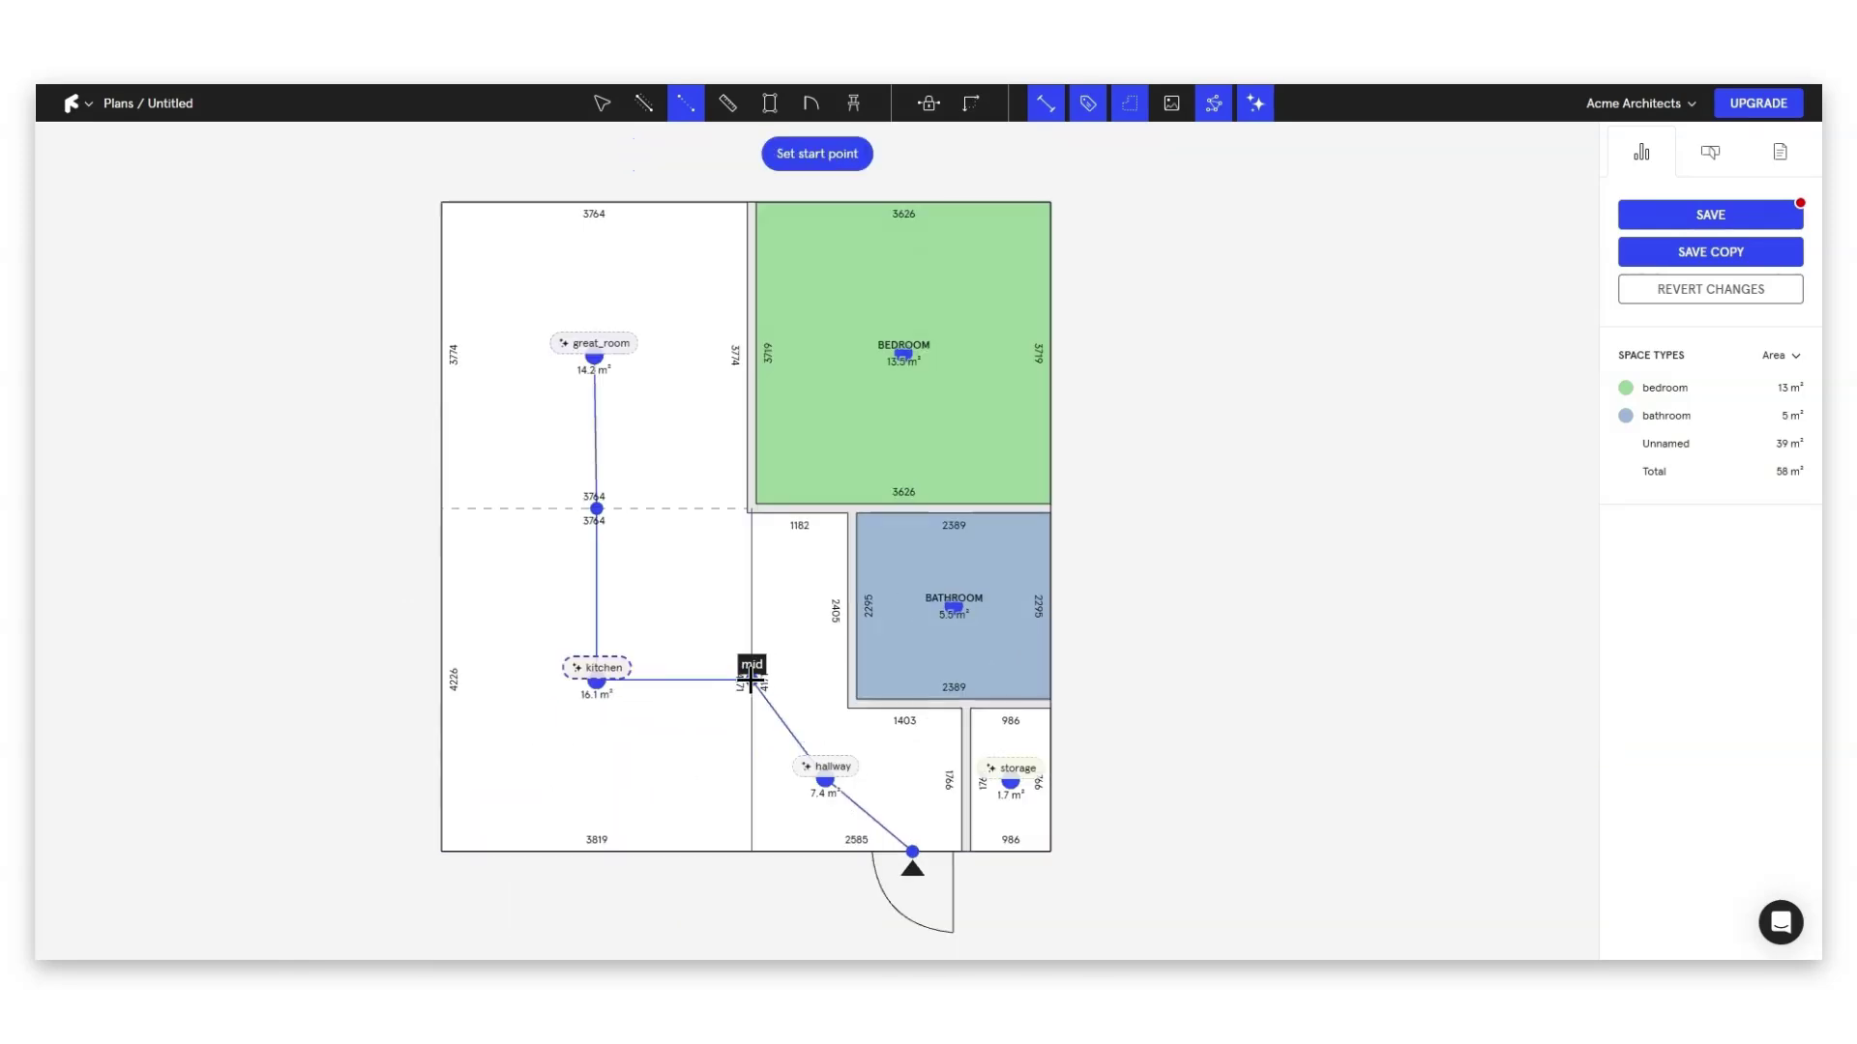
left_click(752, 679)
left_click(441, 680)
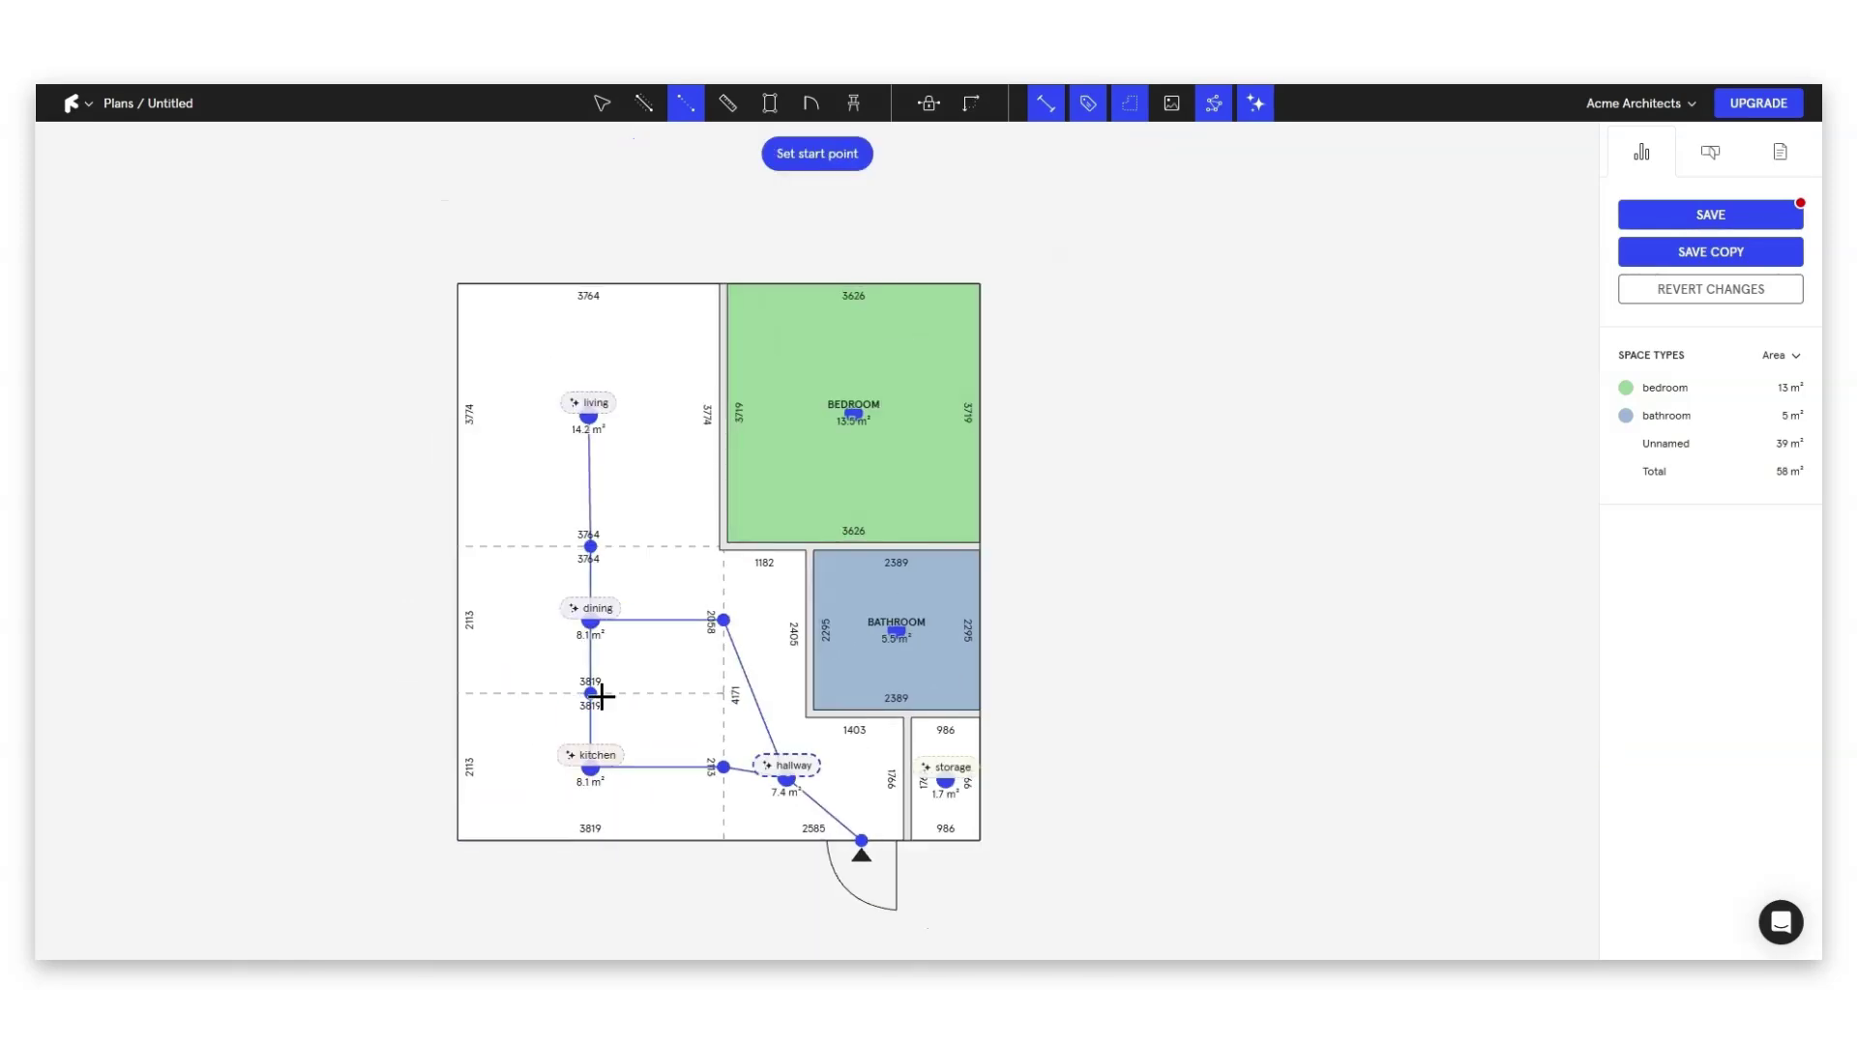
scroll(620, 764, "up", 2)
scroll(659, 818, "down", 1)
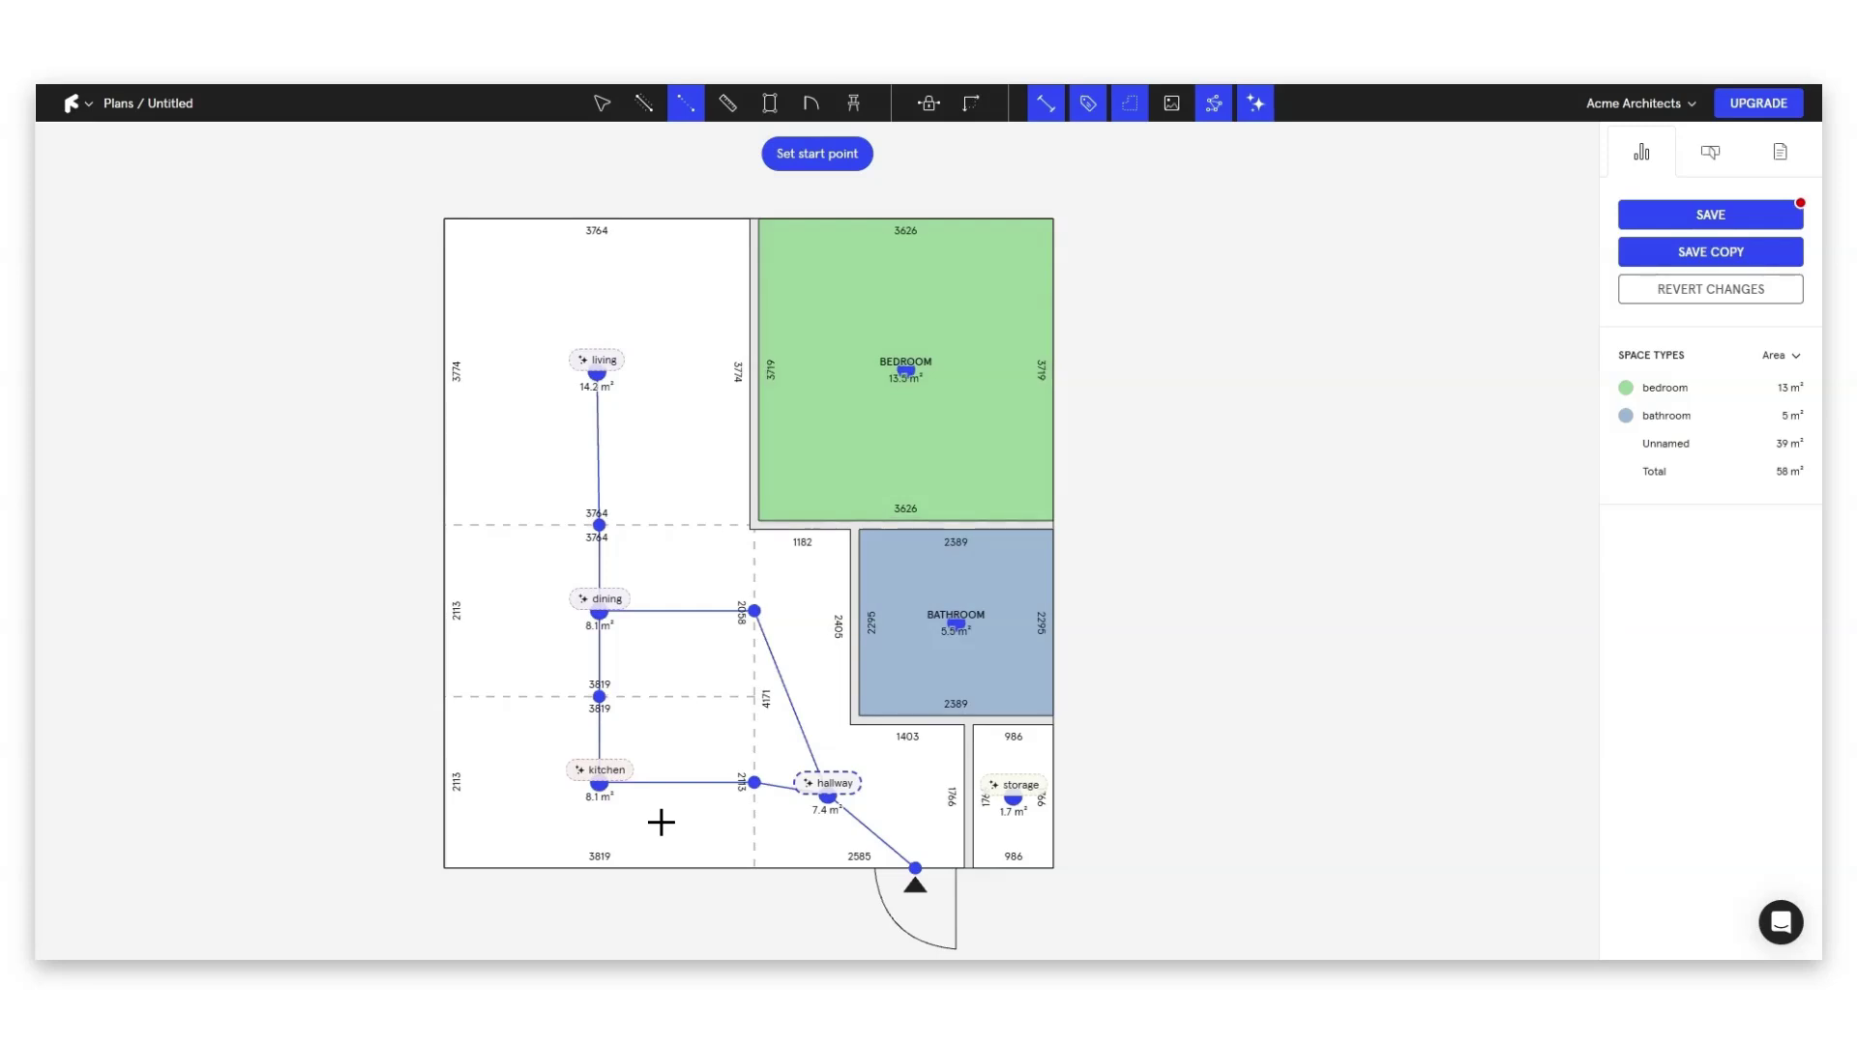
- Name the left-side rooms living, dining and kitchen
left_click(596, 360)
scroll(671, 675, "down", 1)
scroll(646, 651, "up", 2)
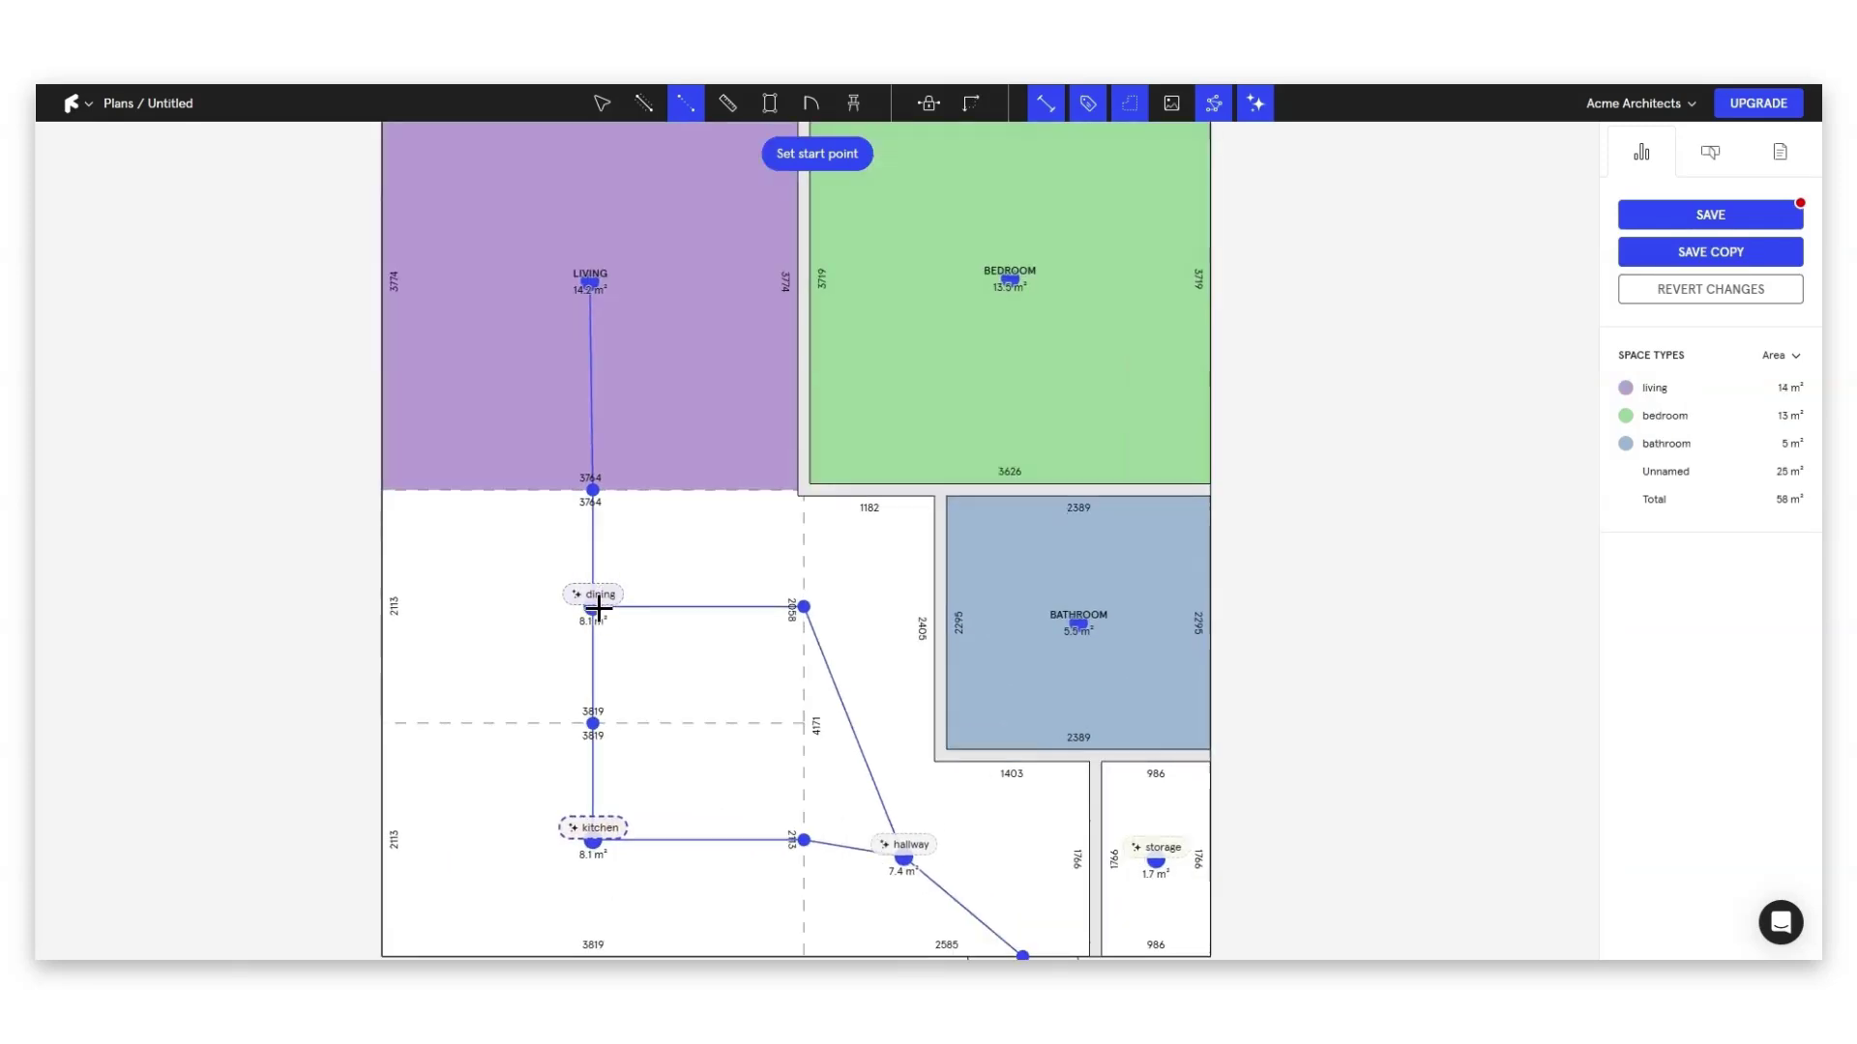
left_click(592, 570)
scroll(600, 745, "up", 2)
left_click(566, 756)
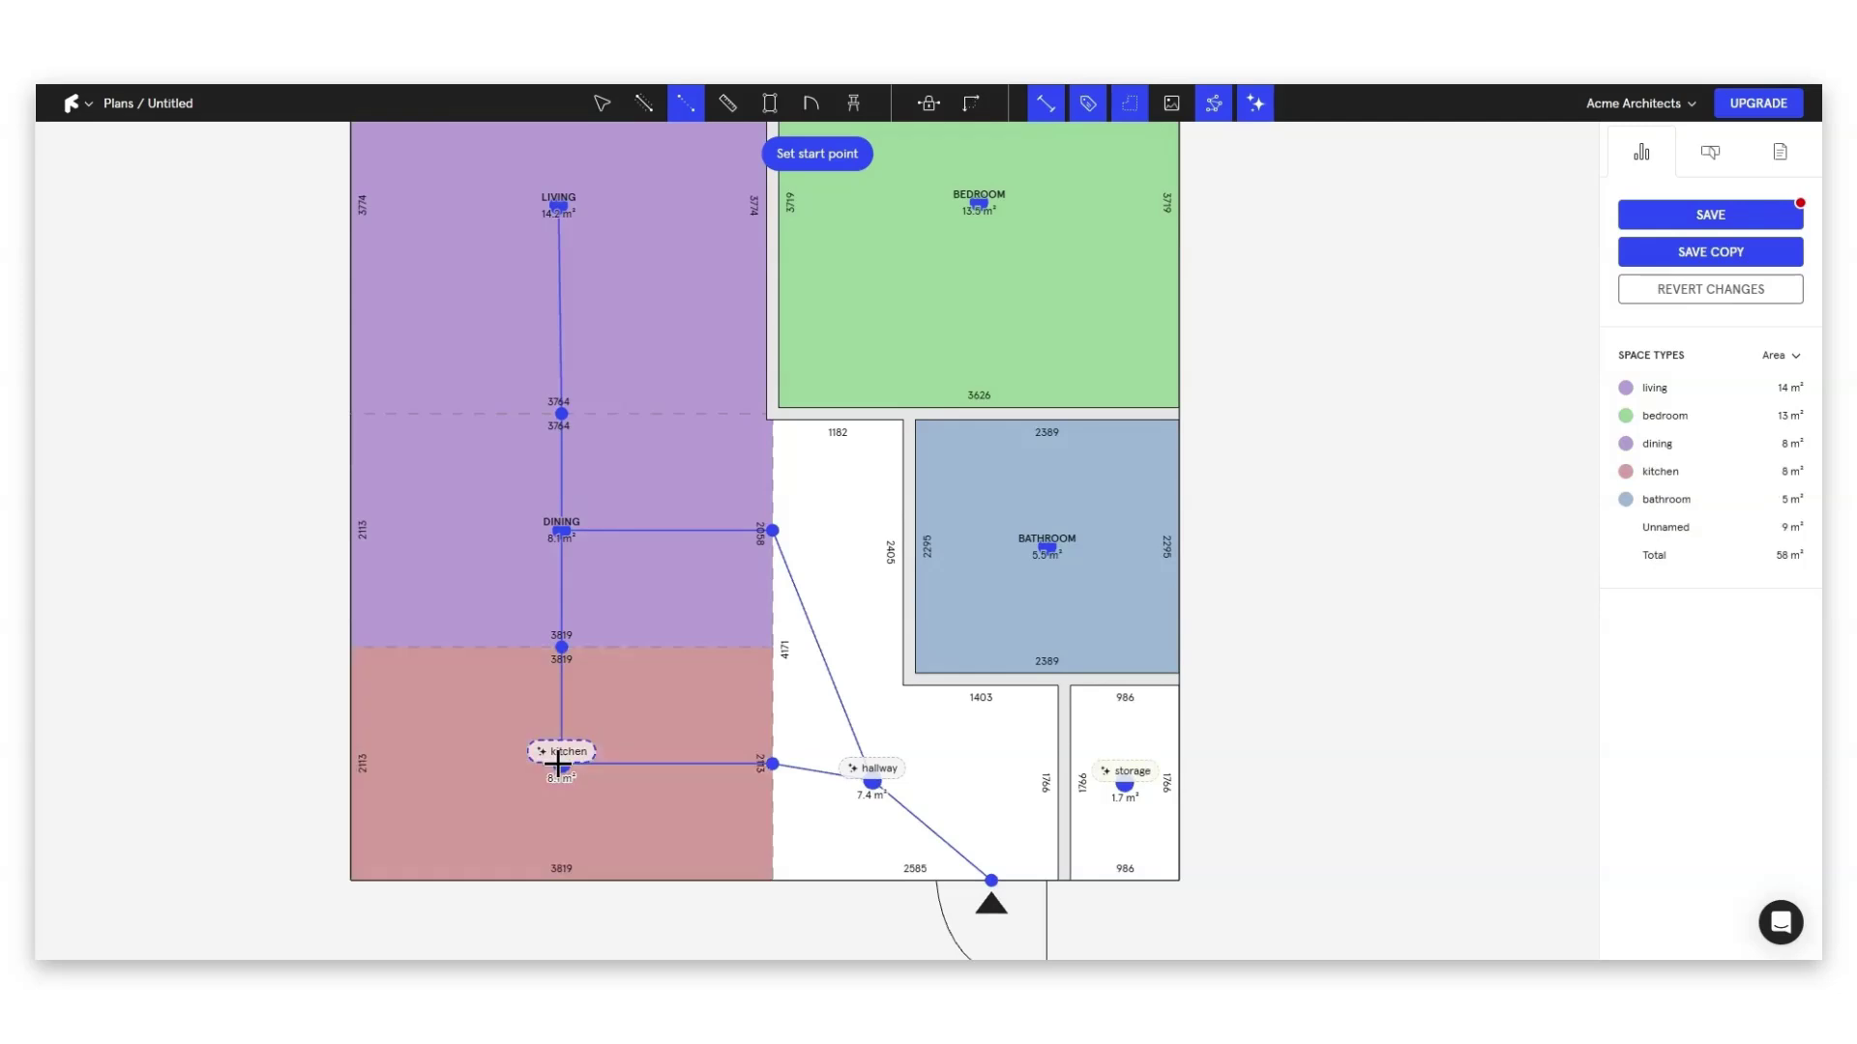
- Name the central corridor hallway and the small bottom-right room storage
scroll(540, 879, "down", 2)
scroll(1027, 911, "up", 2)
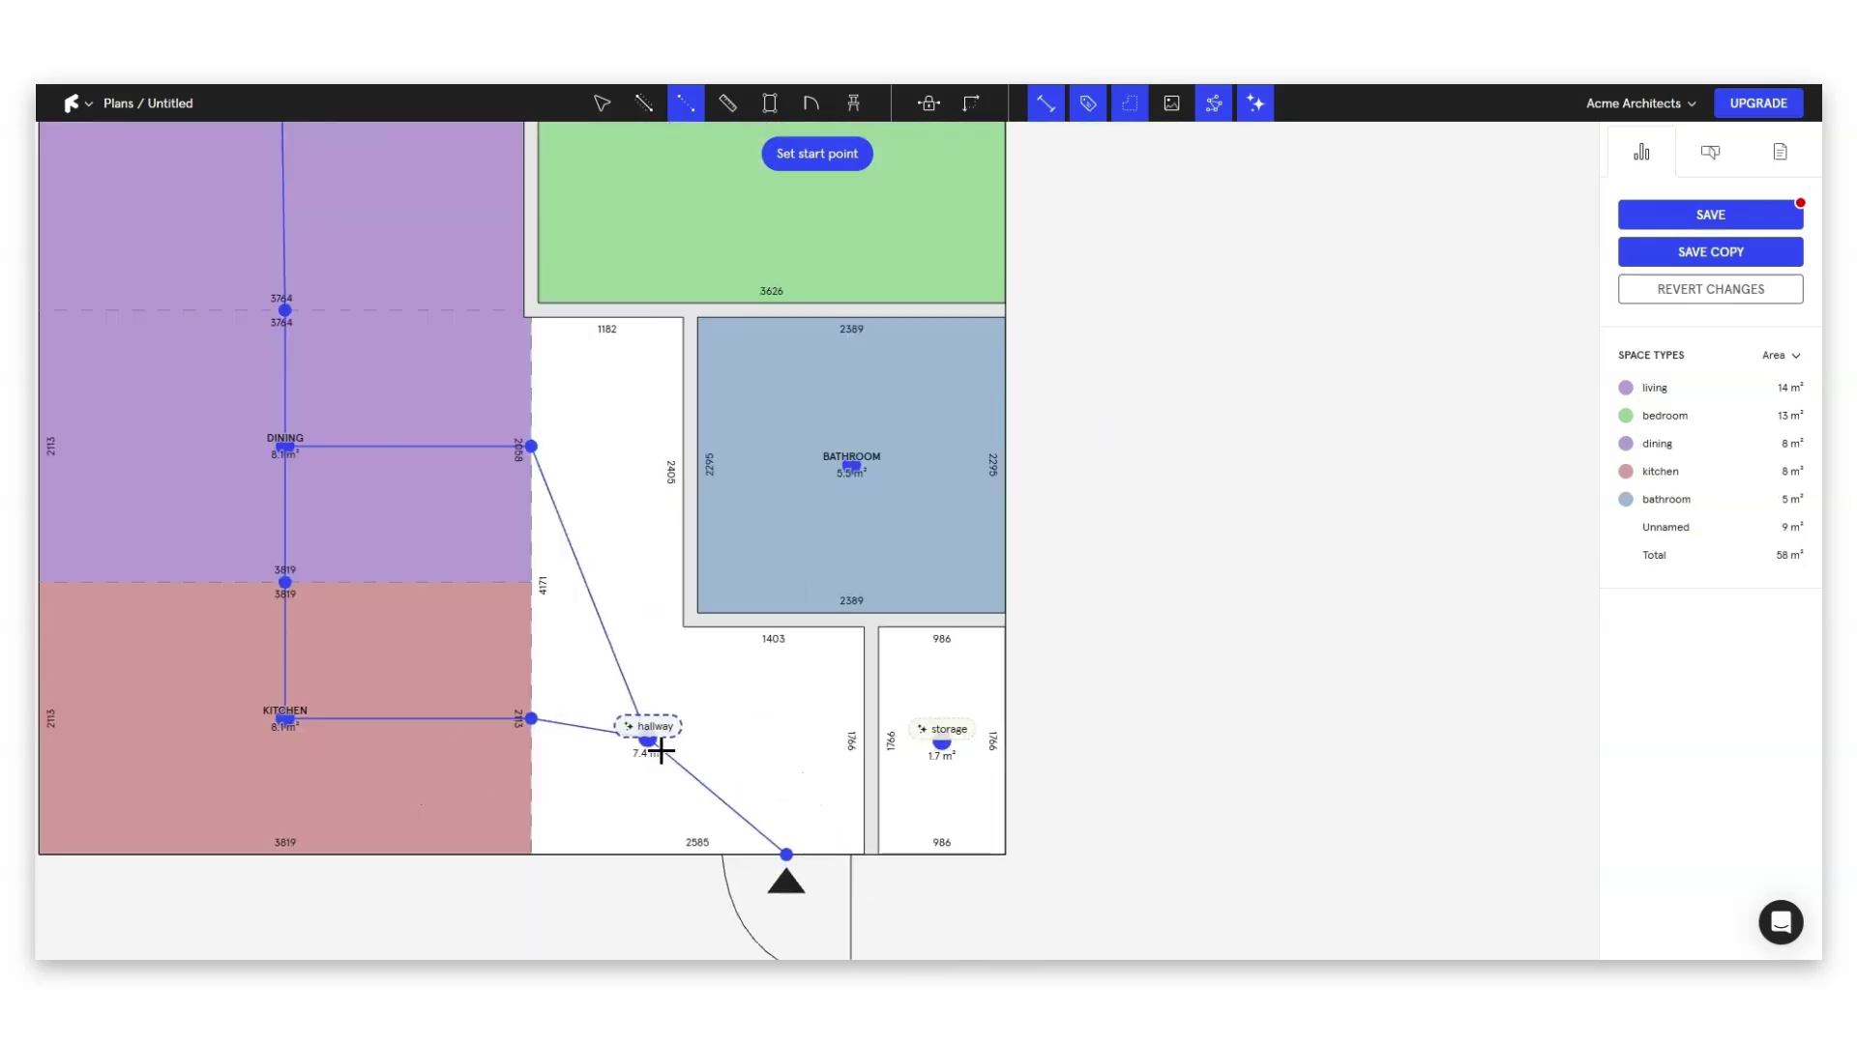
scroll(661, 752, "down", 2)
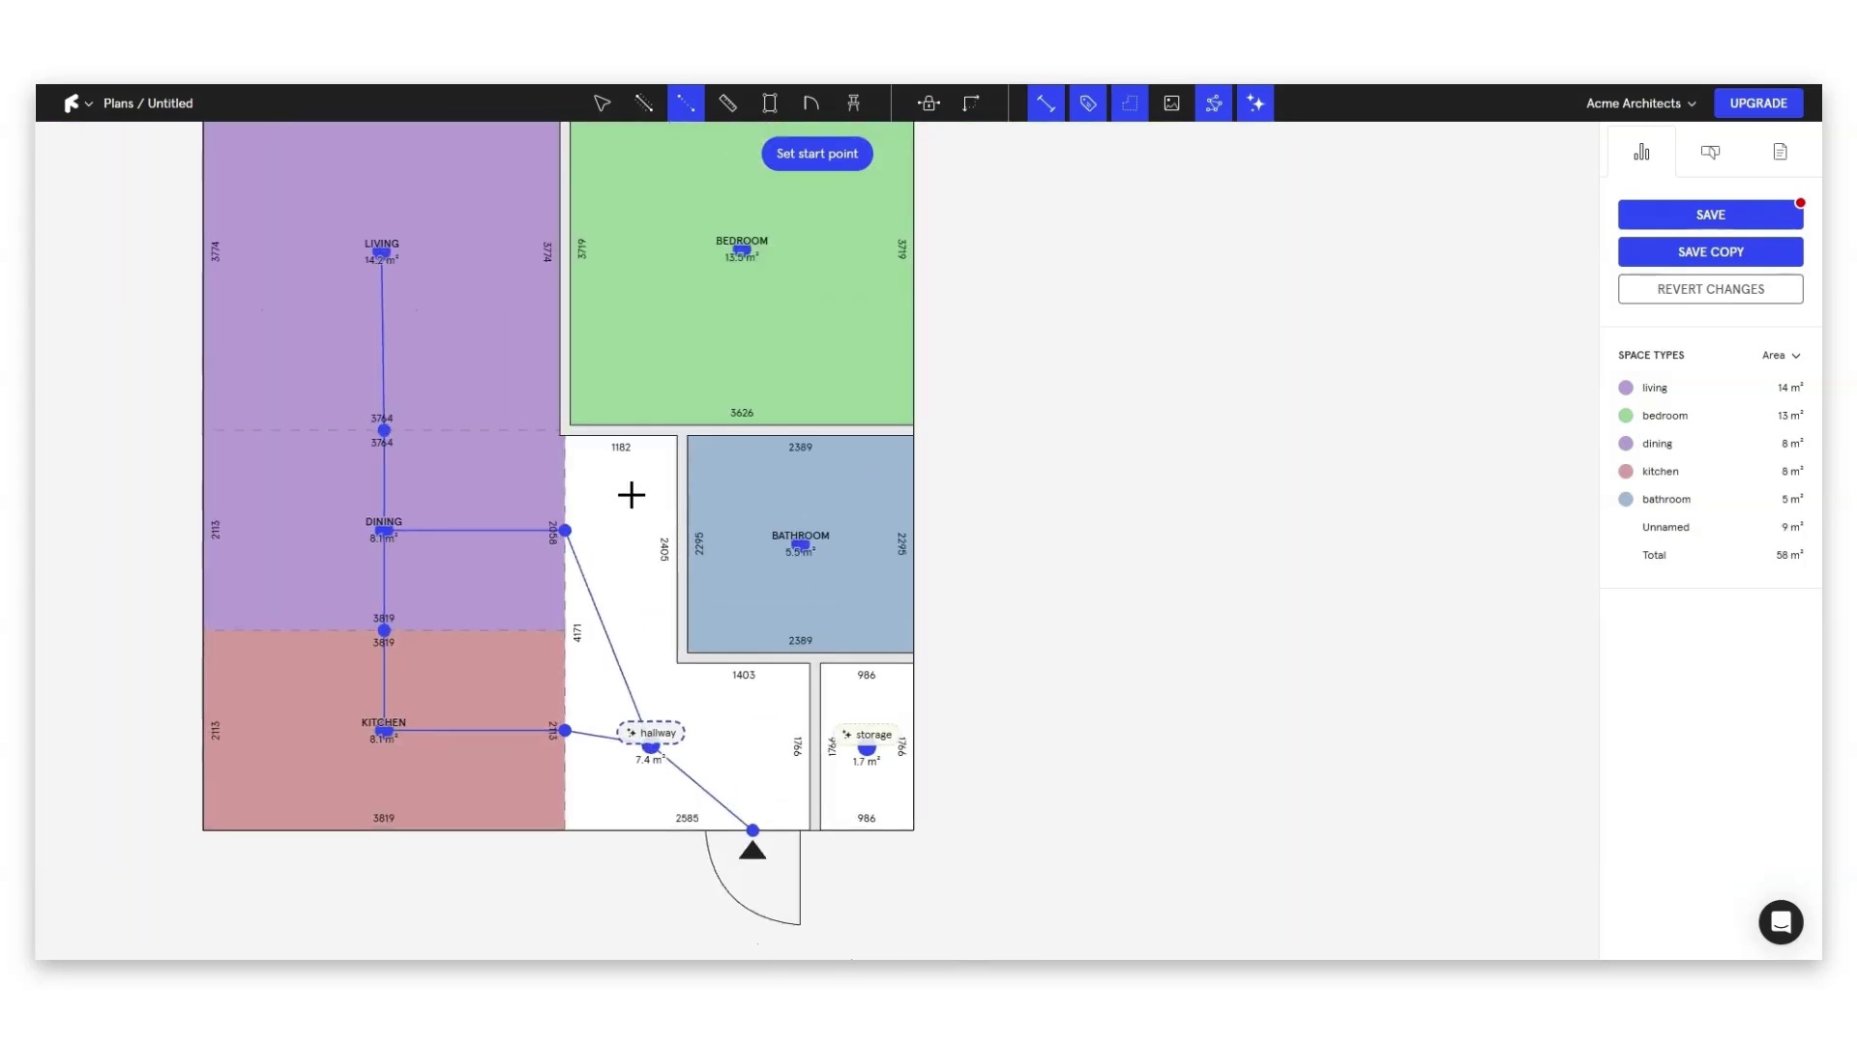
left_click(650, 733)
scroll(870, 752, "up", 2)
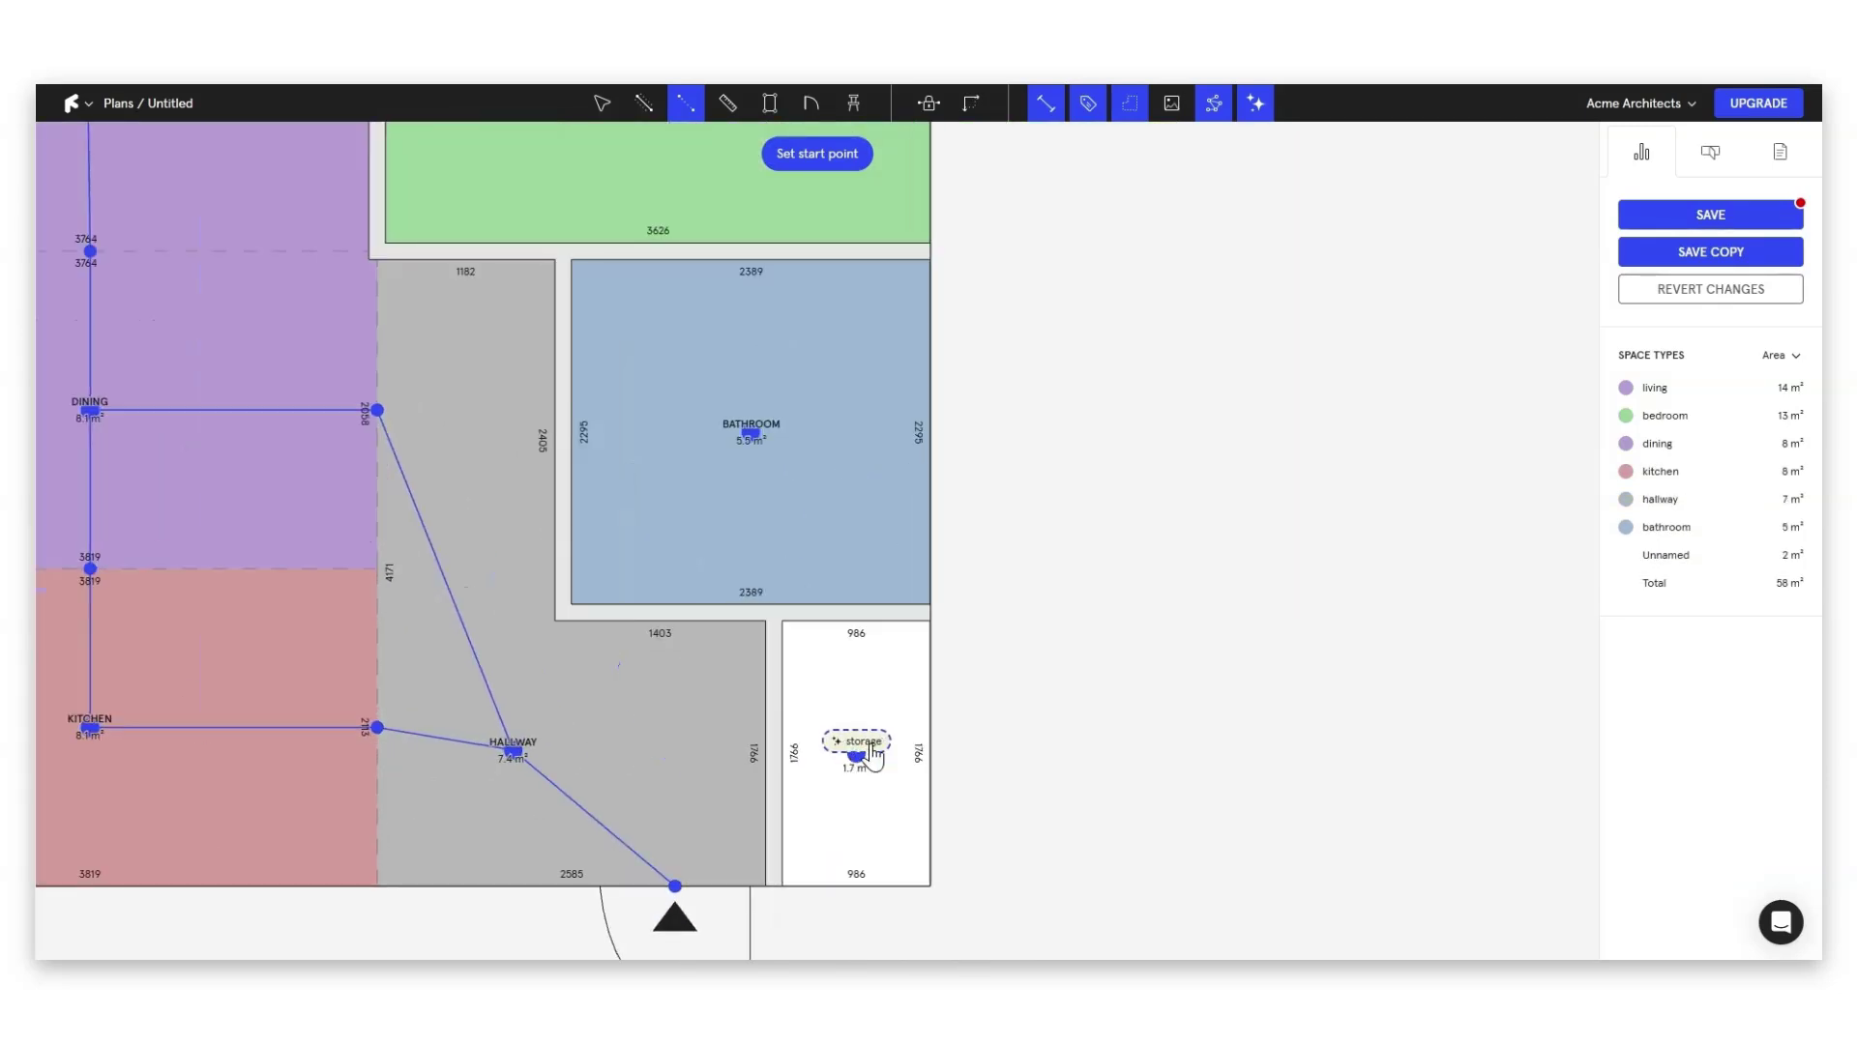
left_click(861, 754)
scroll(911, 812, "down", 3)
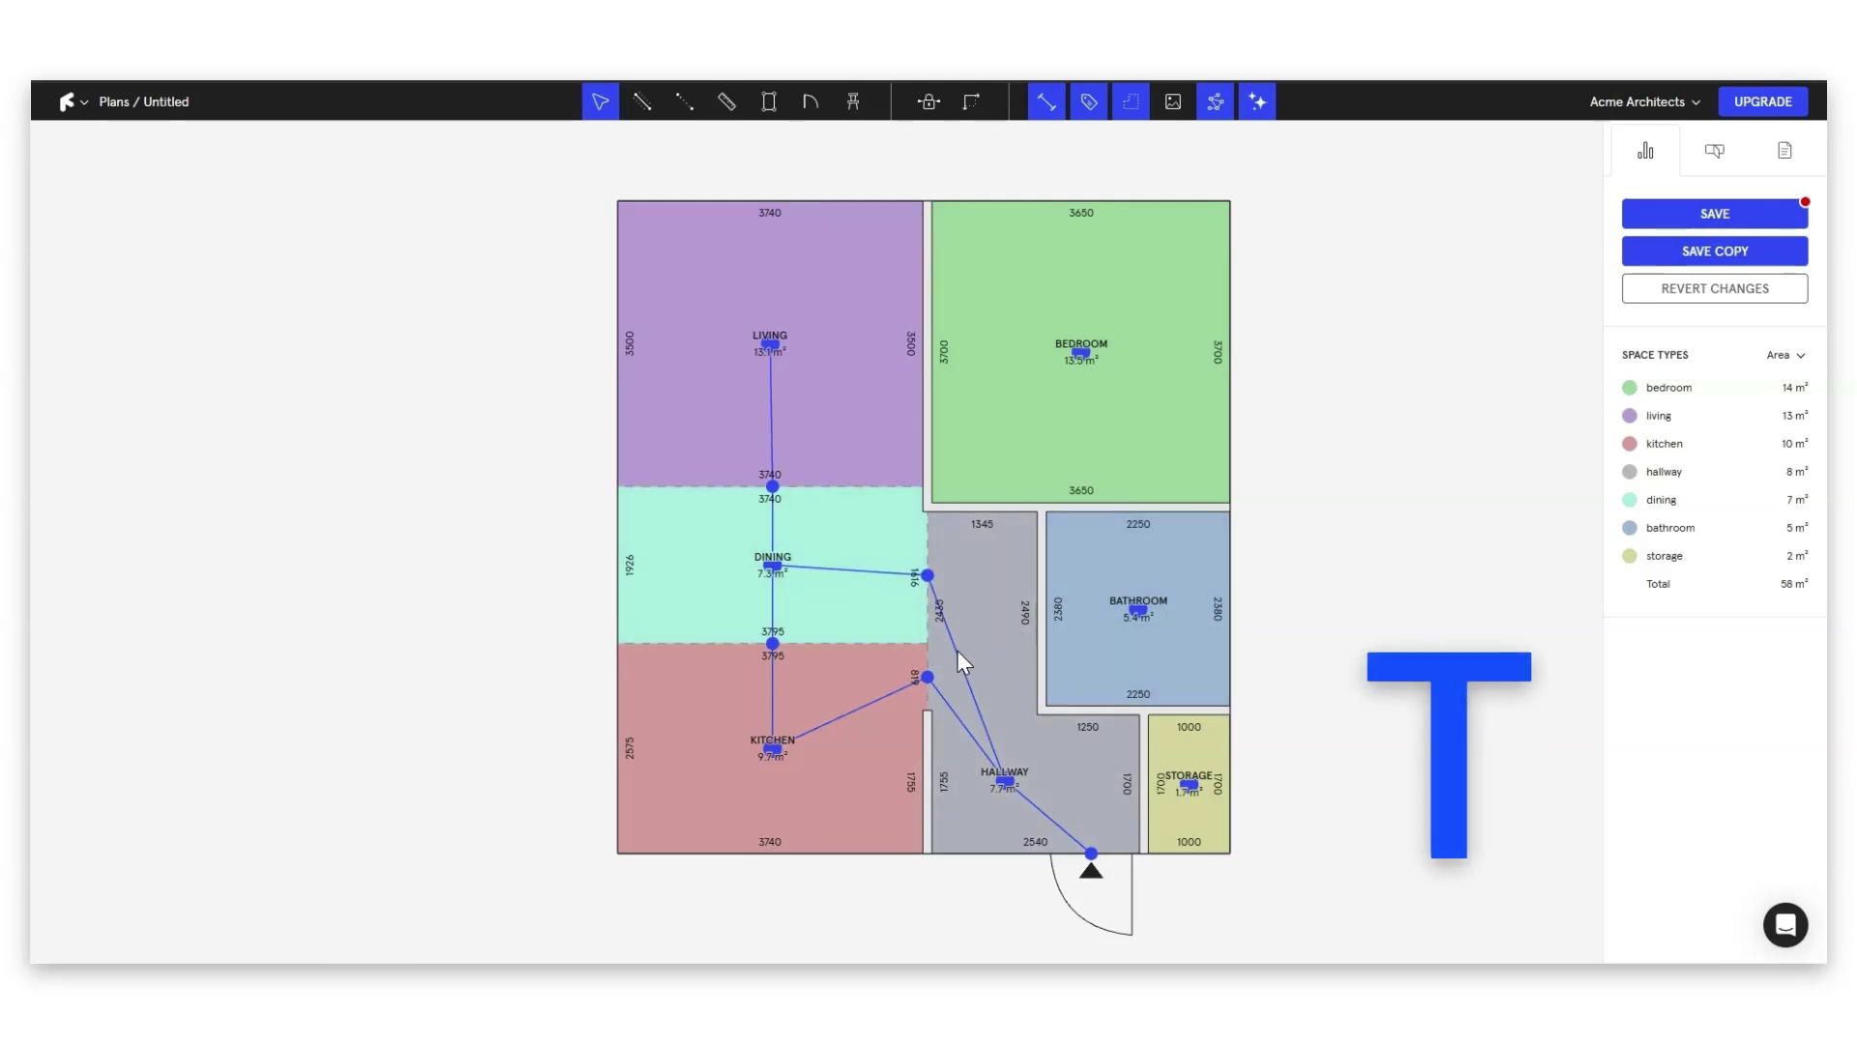
- Add doors from the hallway into the bedroom and bathroom, both swinging into the hallway
key("d")
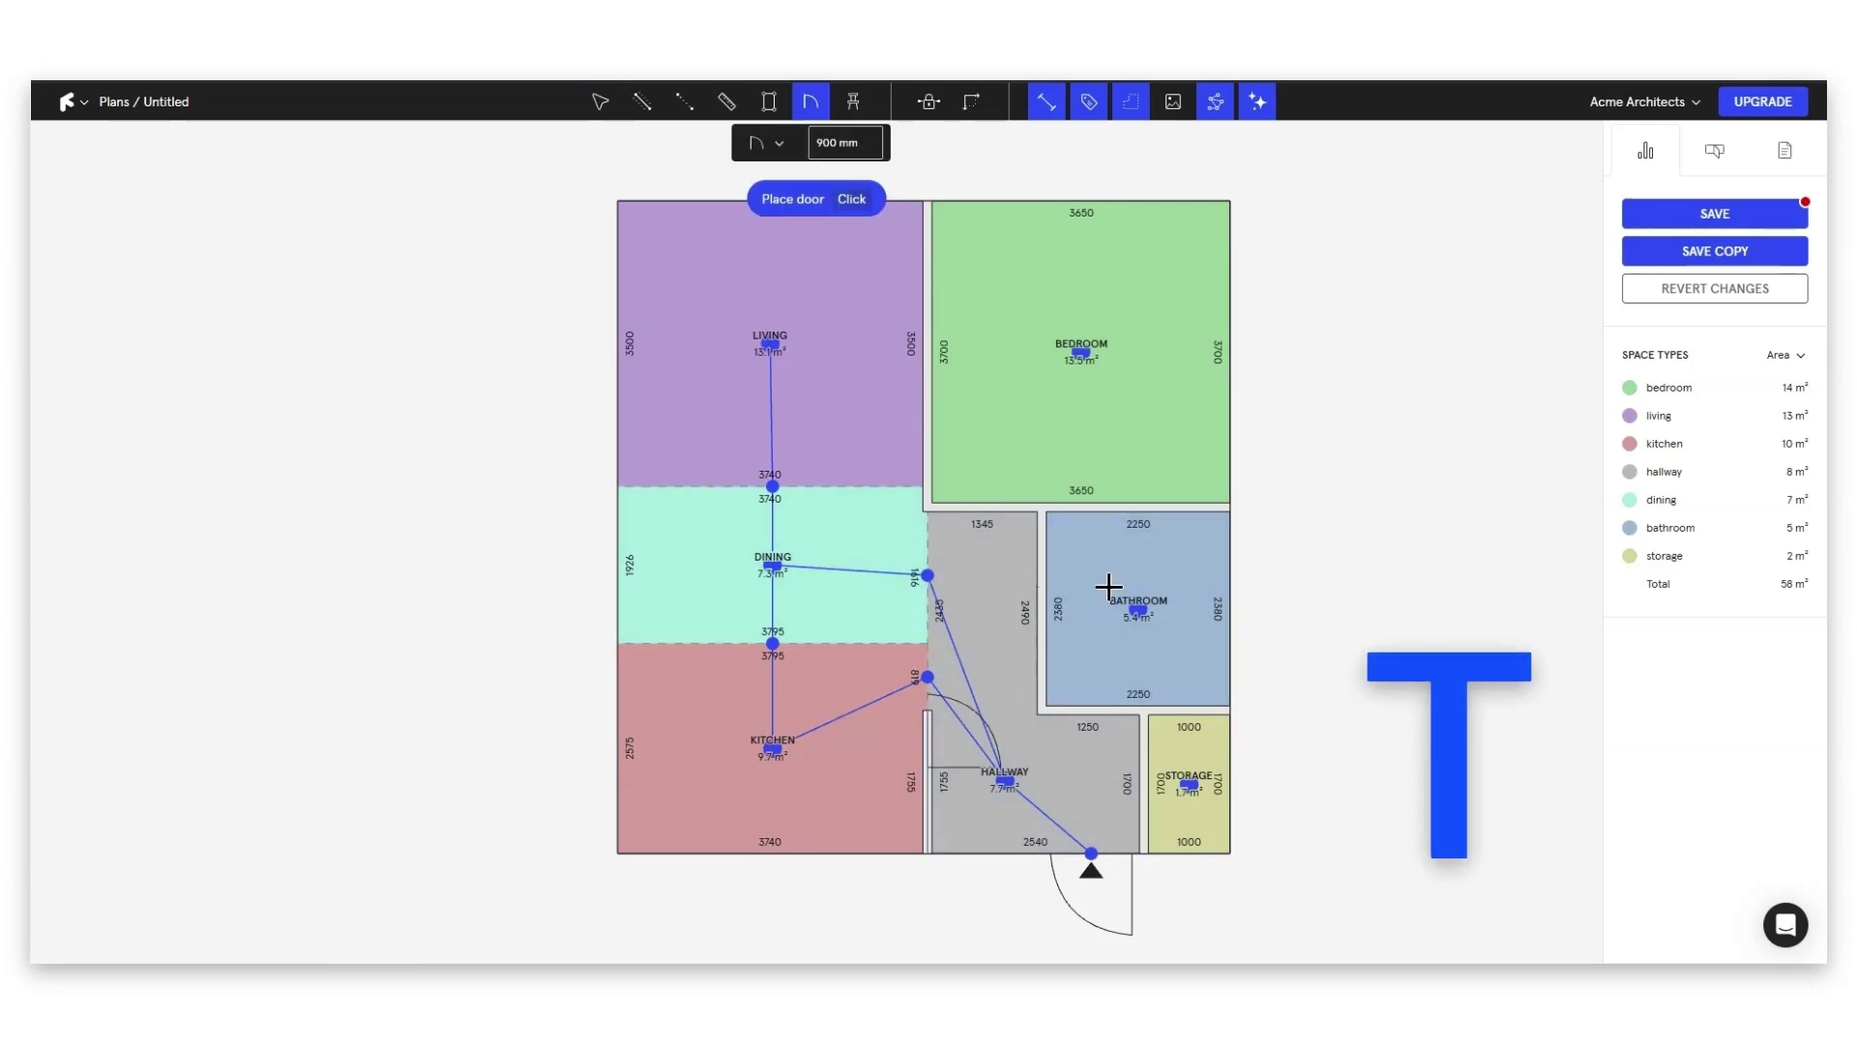
left_click(989, 504)
left_click(1002, 592)
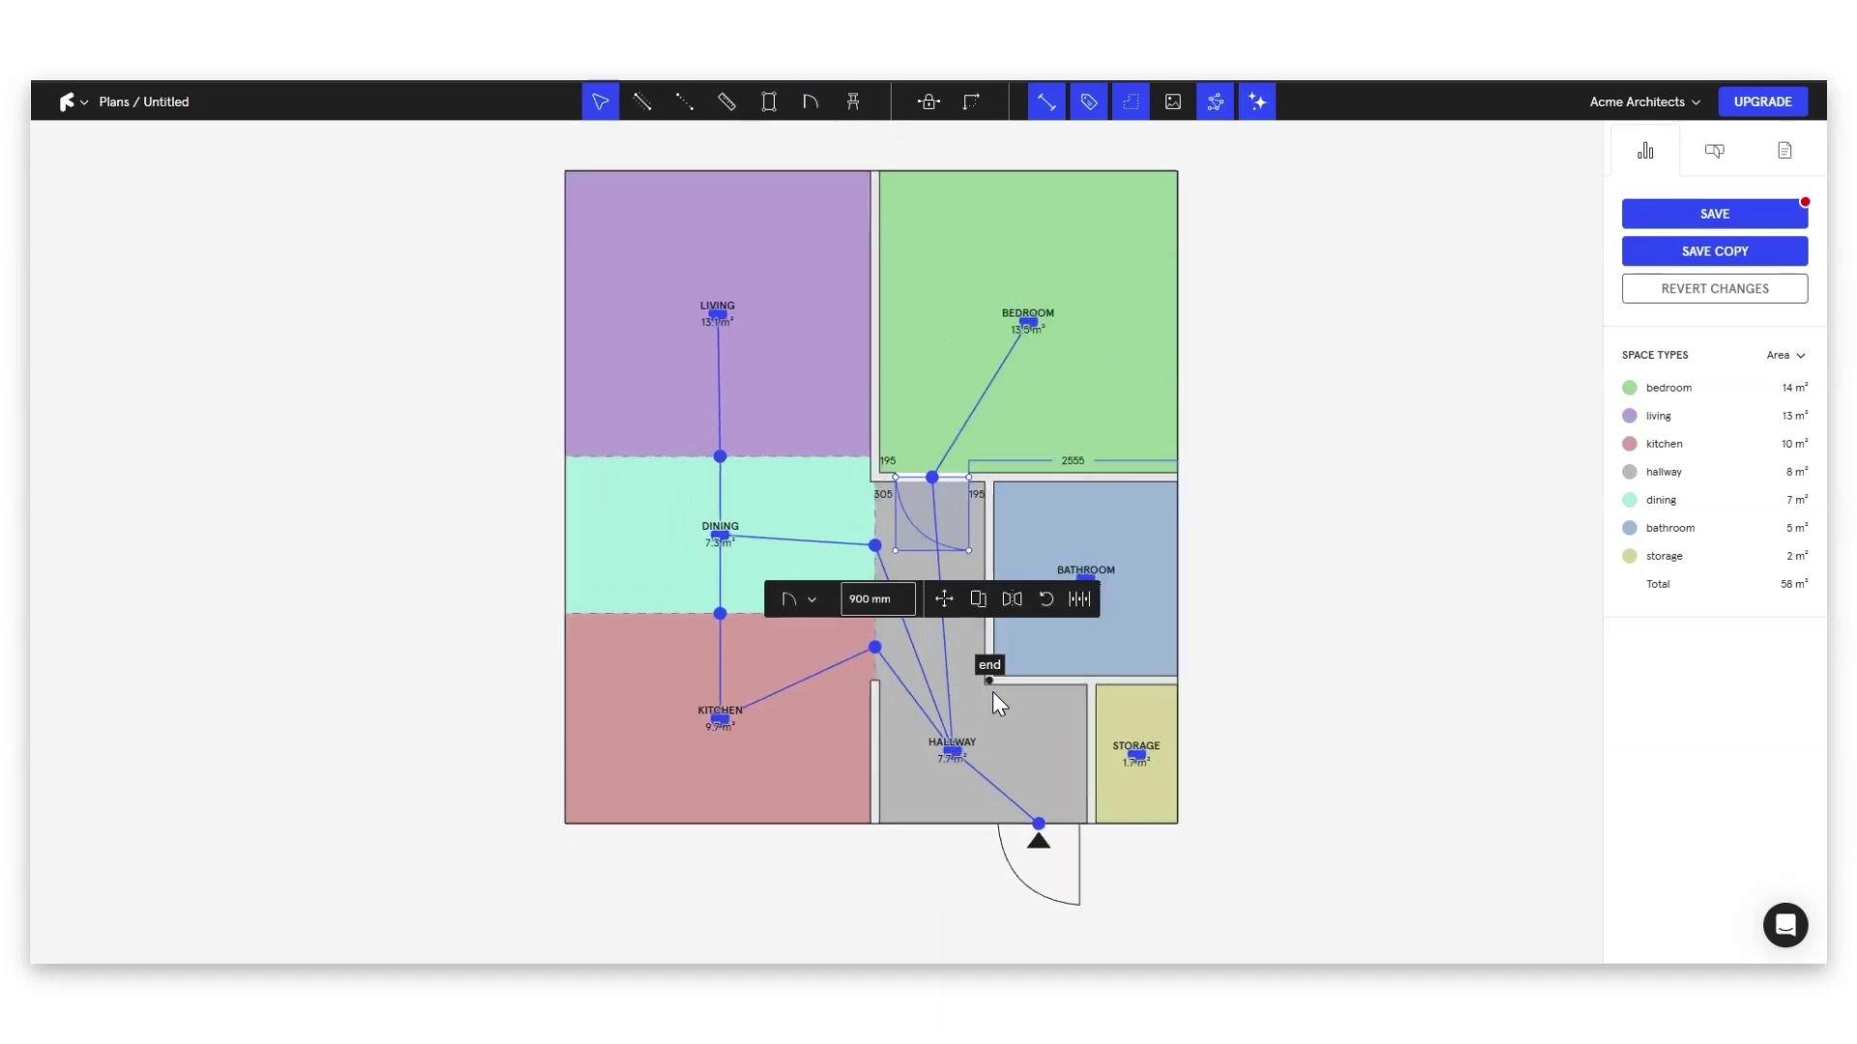
key("d")
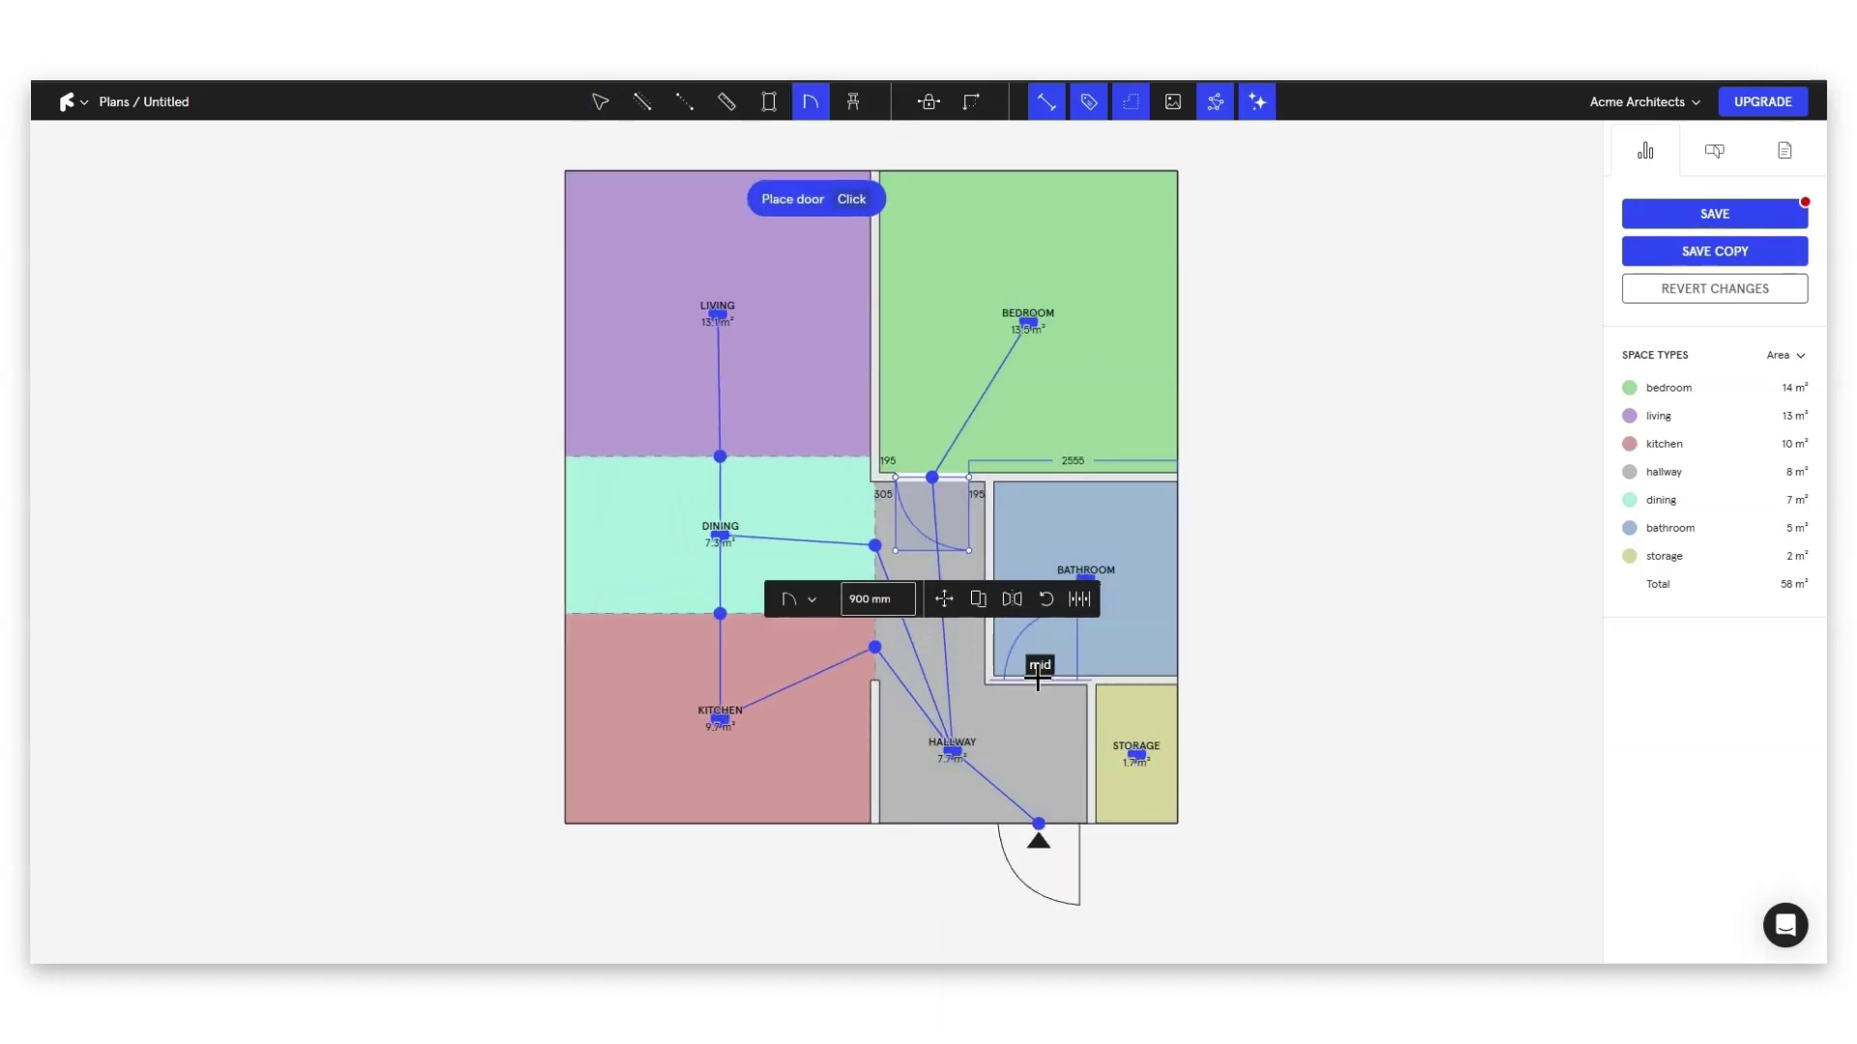
left_click(1038, 680)
left_click(1049, 738)
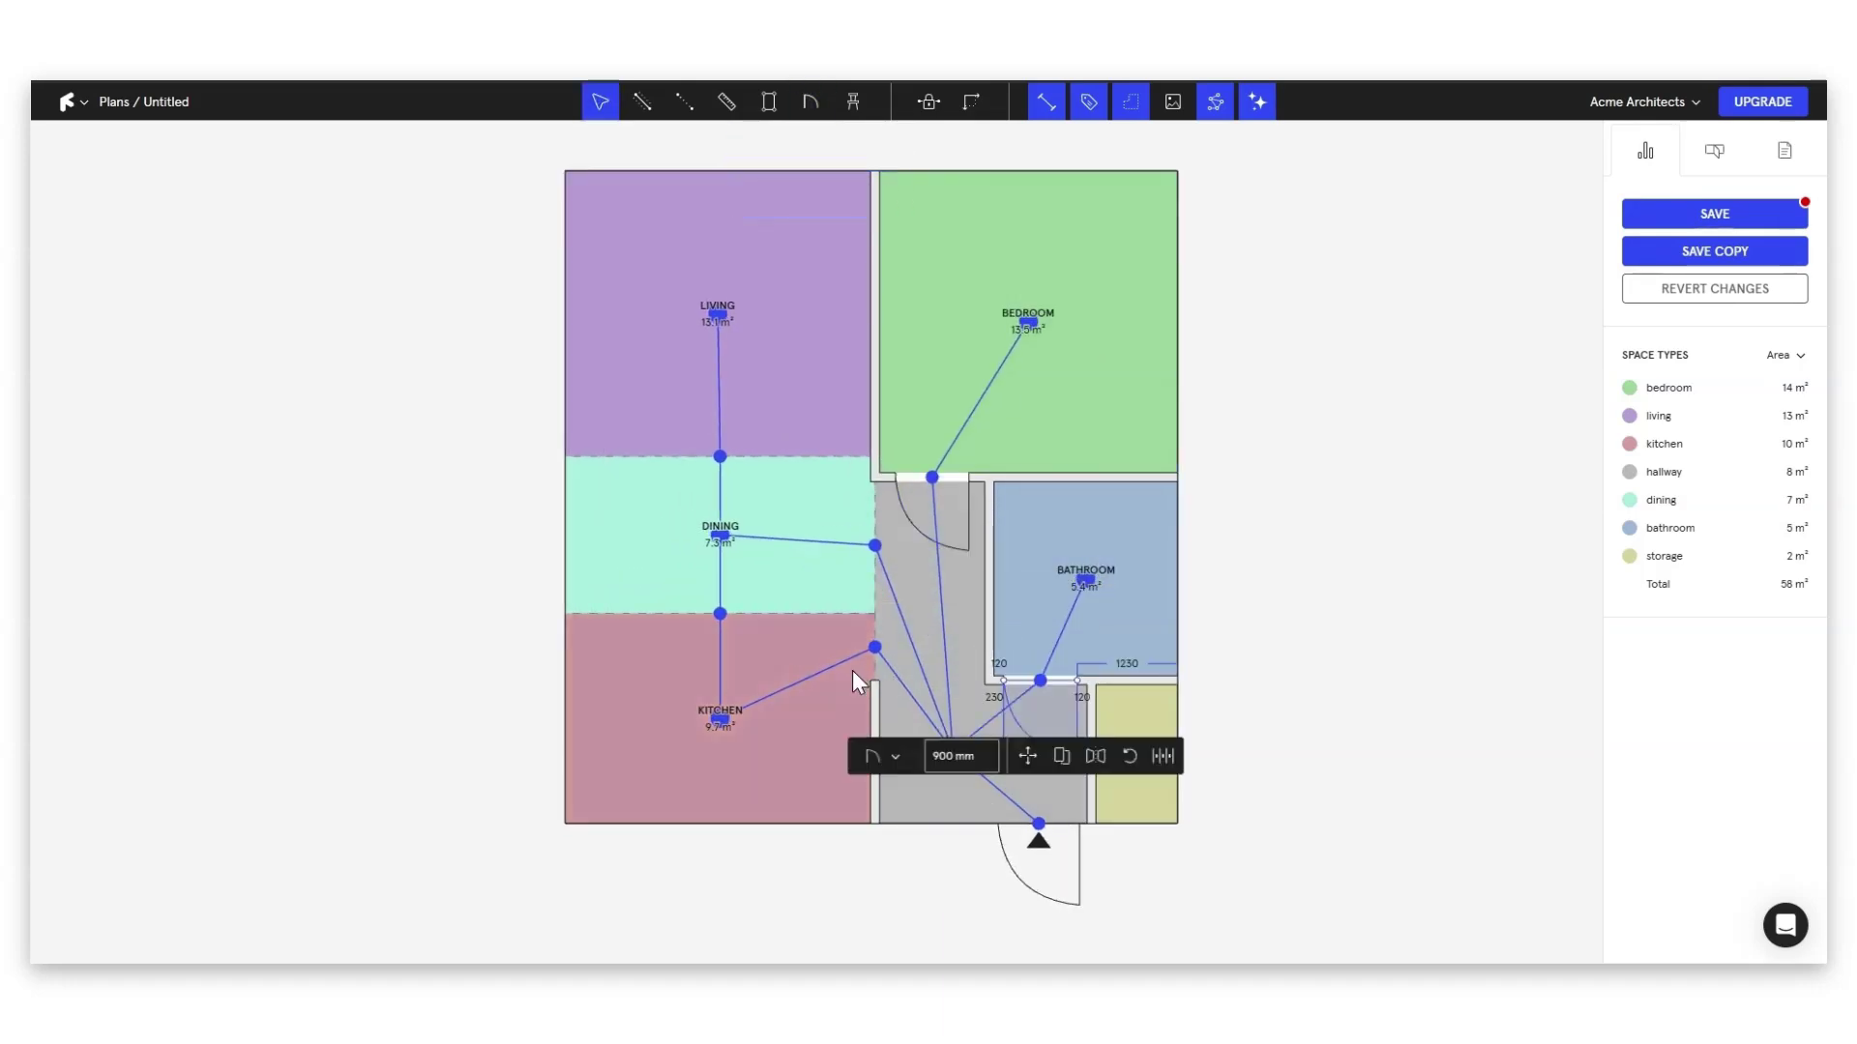
- Place an 1100 mm opening into the storage room
left_click(764, 145)
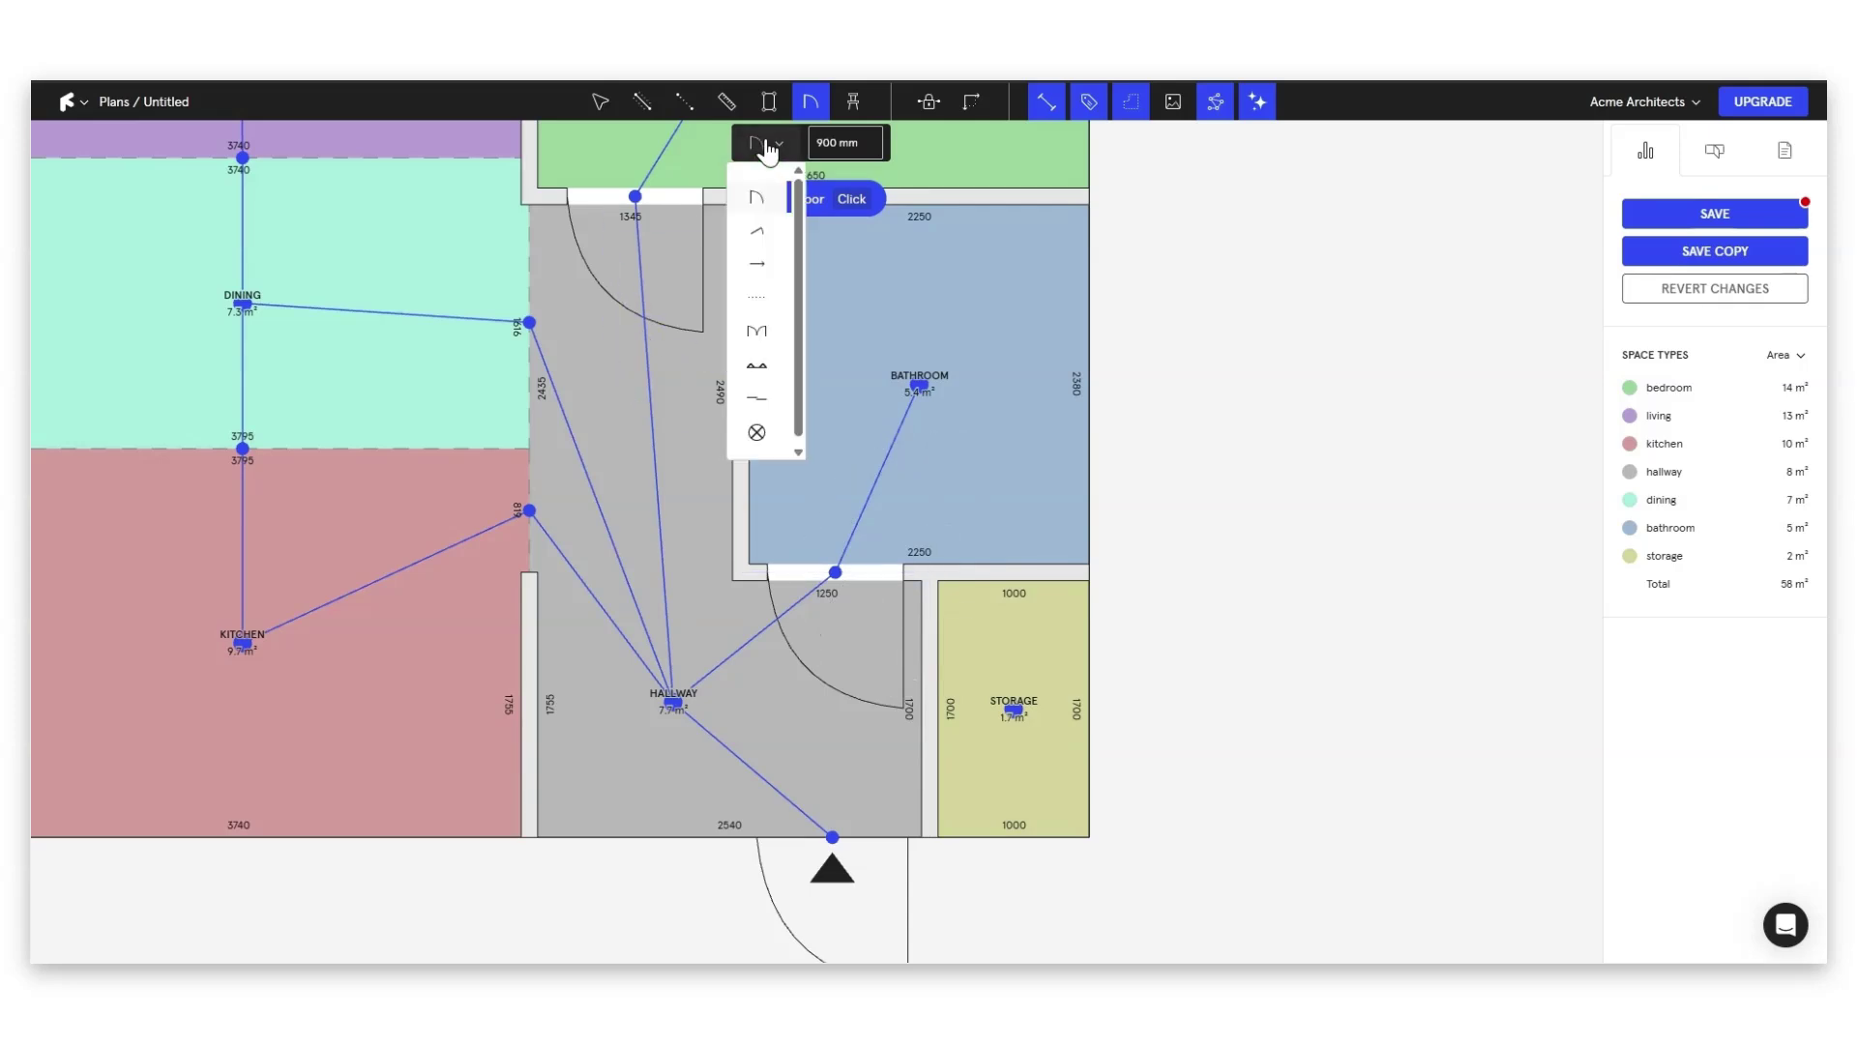
left_click(757, 397)
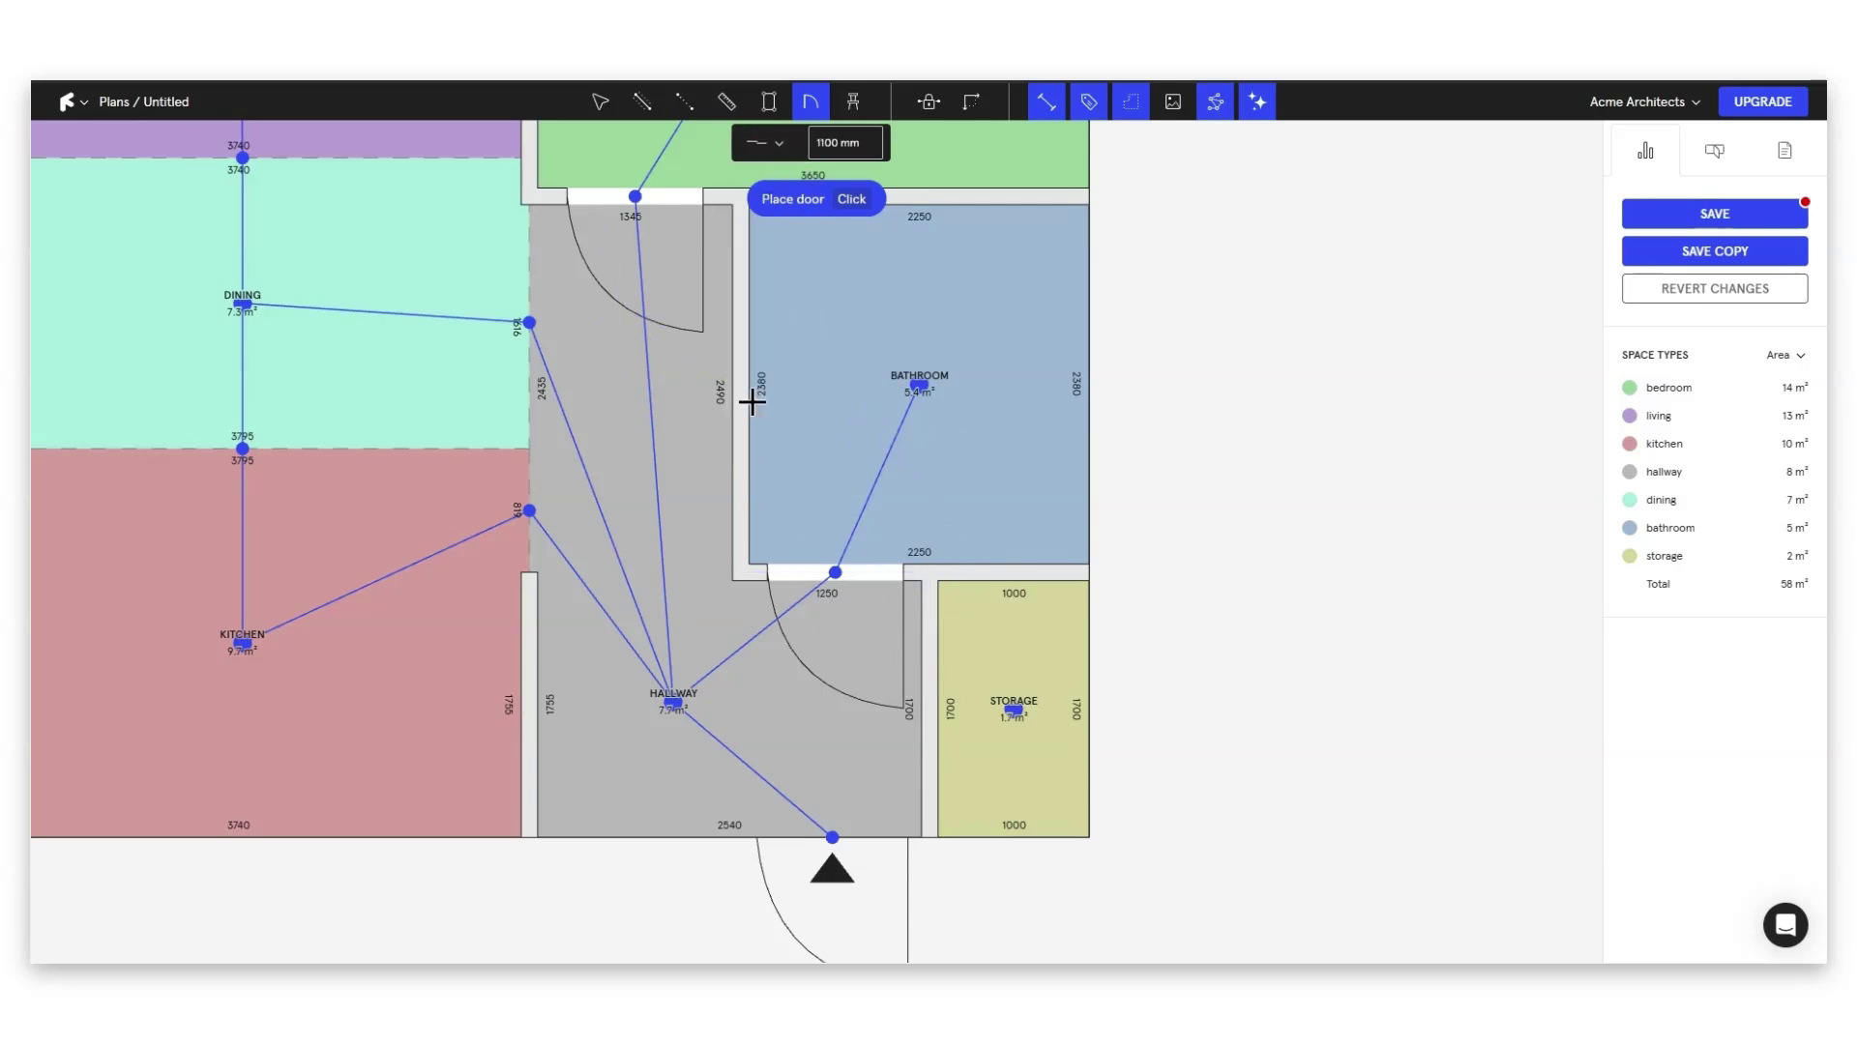
left_click(928, 710)
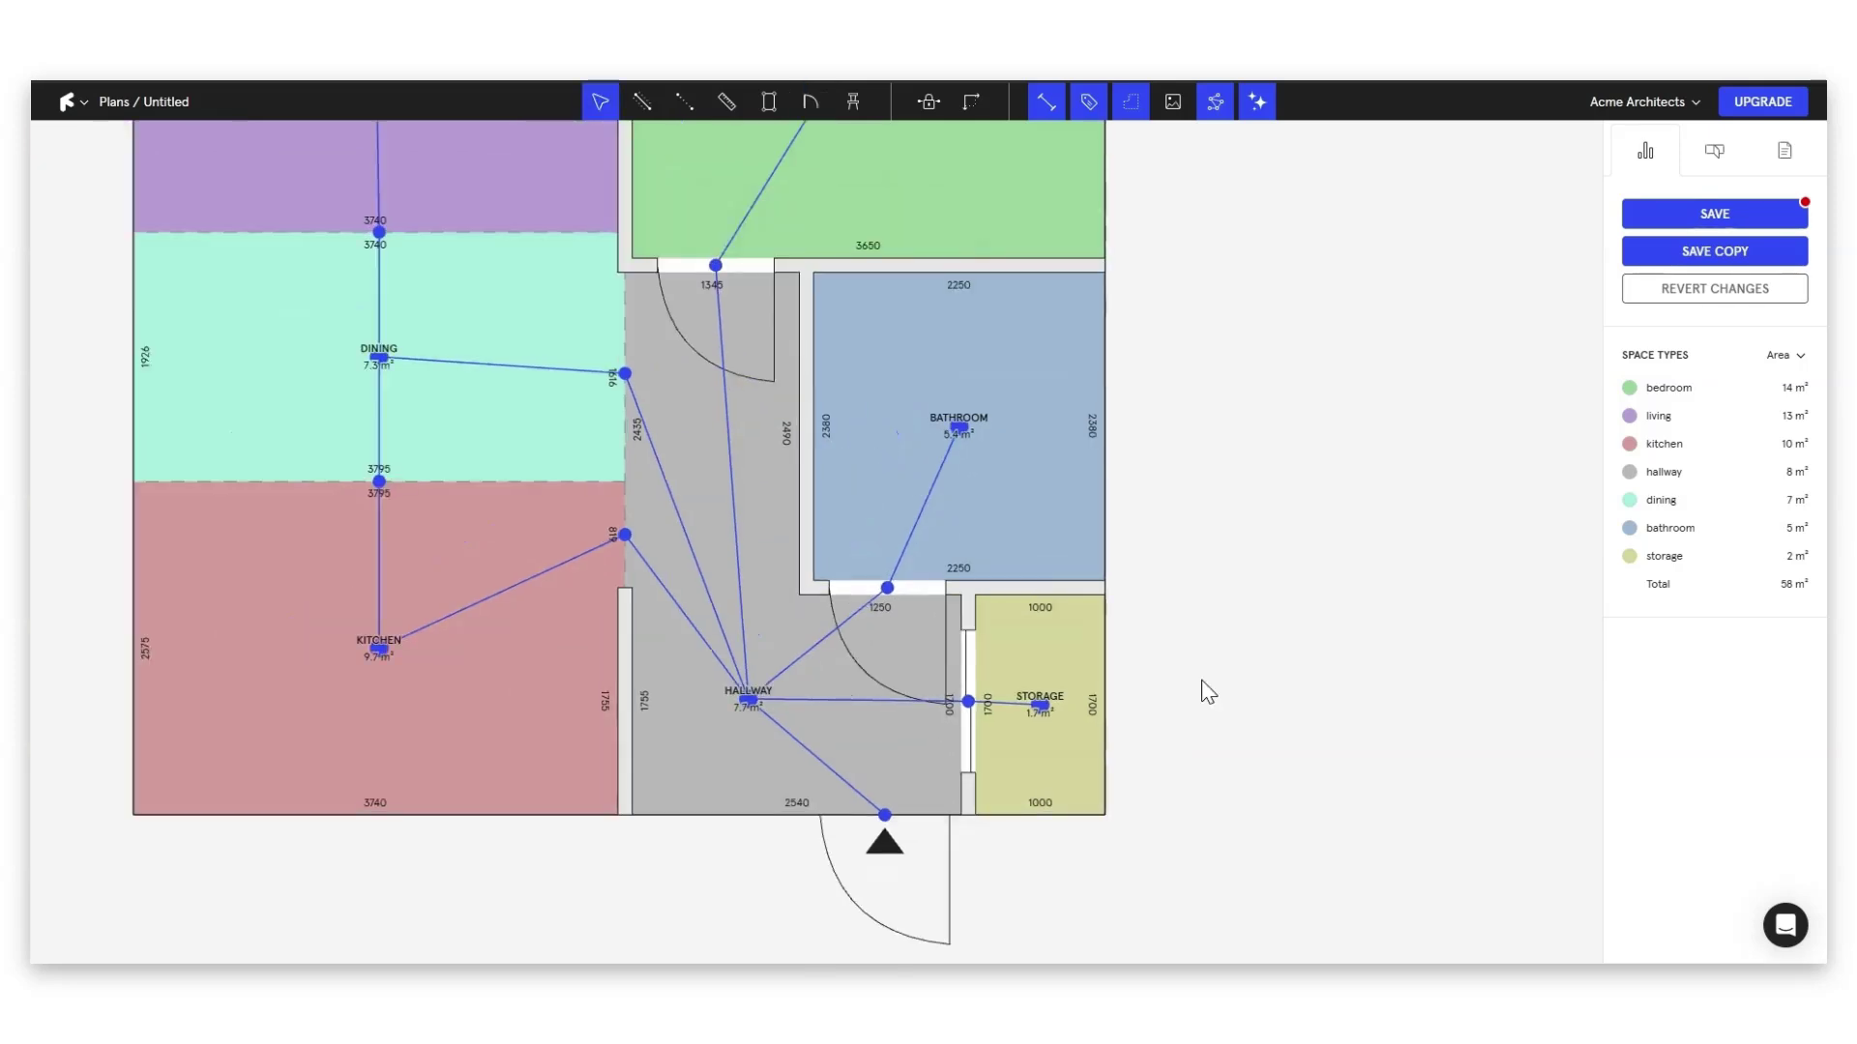
scroll(1031, 768, "down", 3)
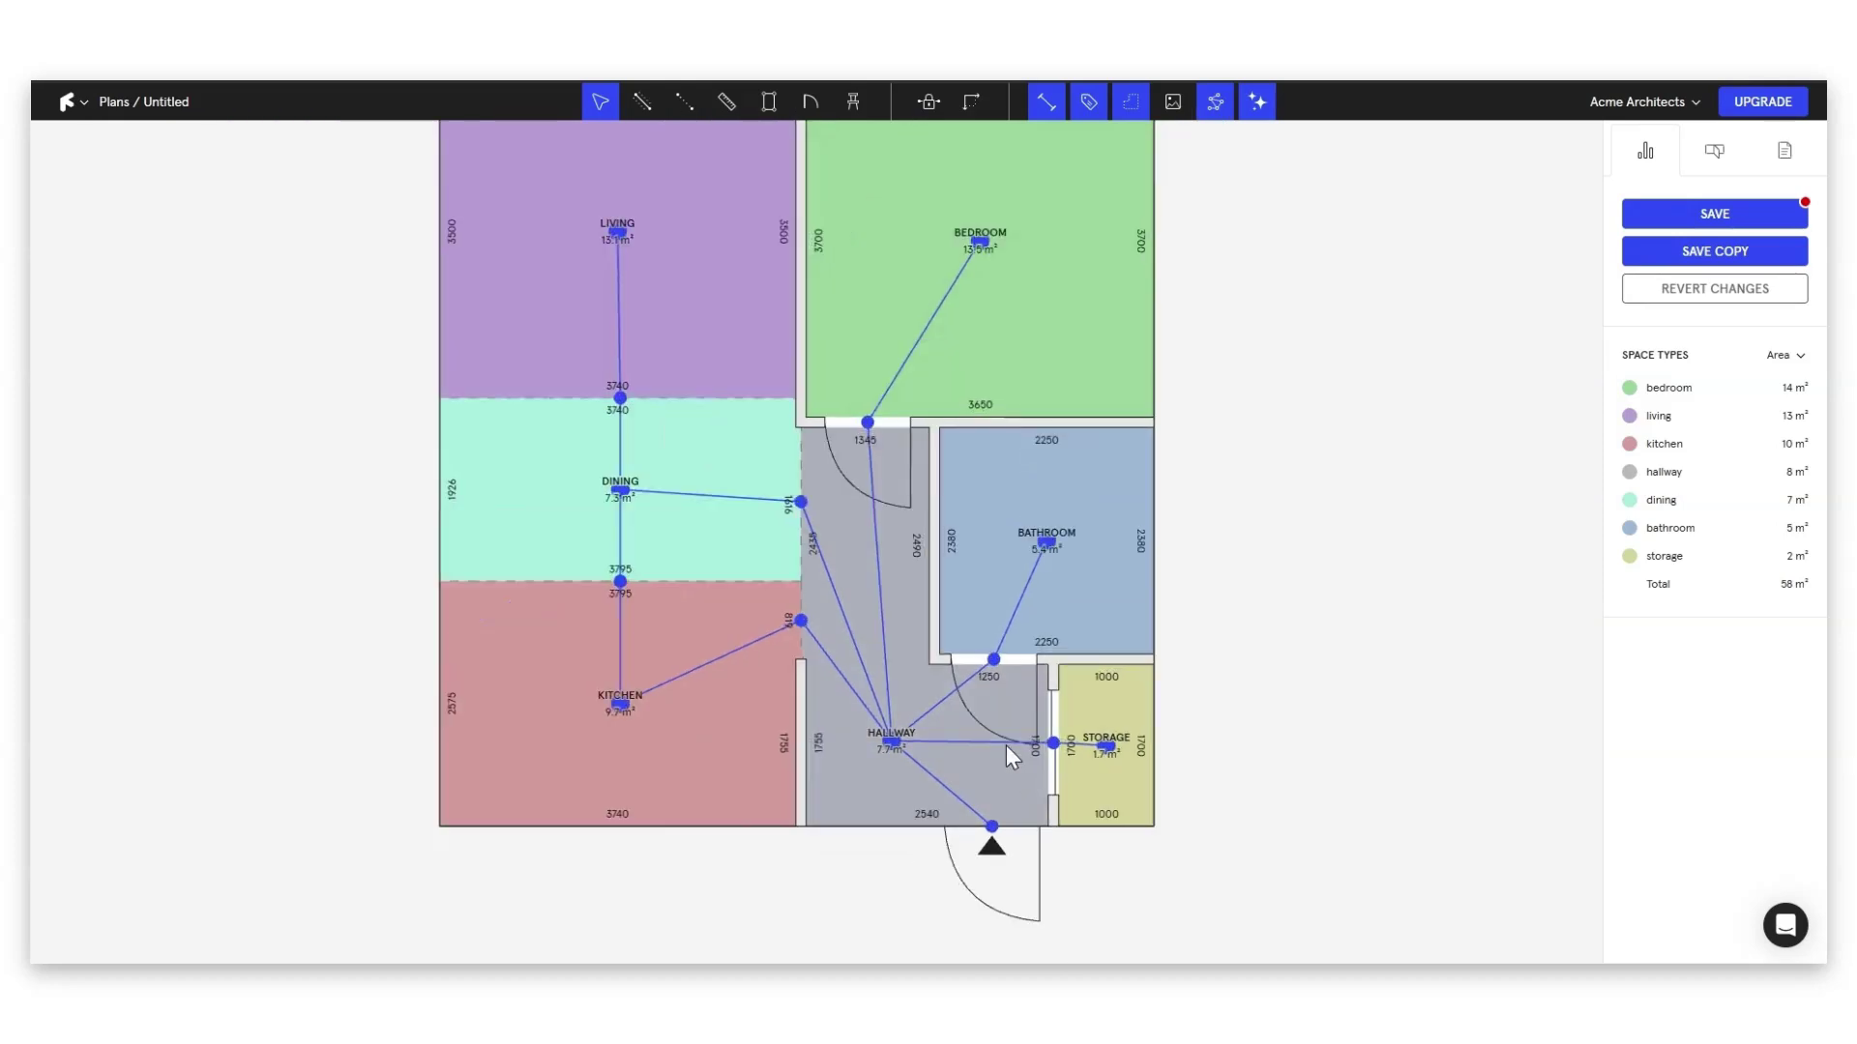
scroll(903, 483, "up", 1)
scroll(570, 619, "down", 2)
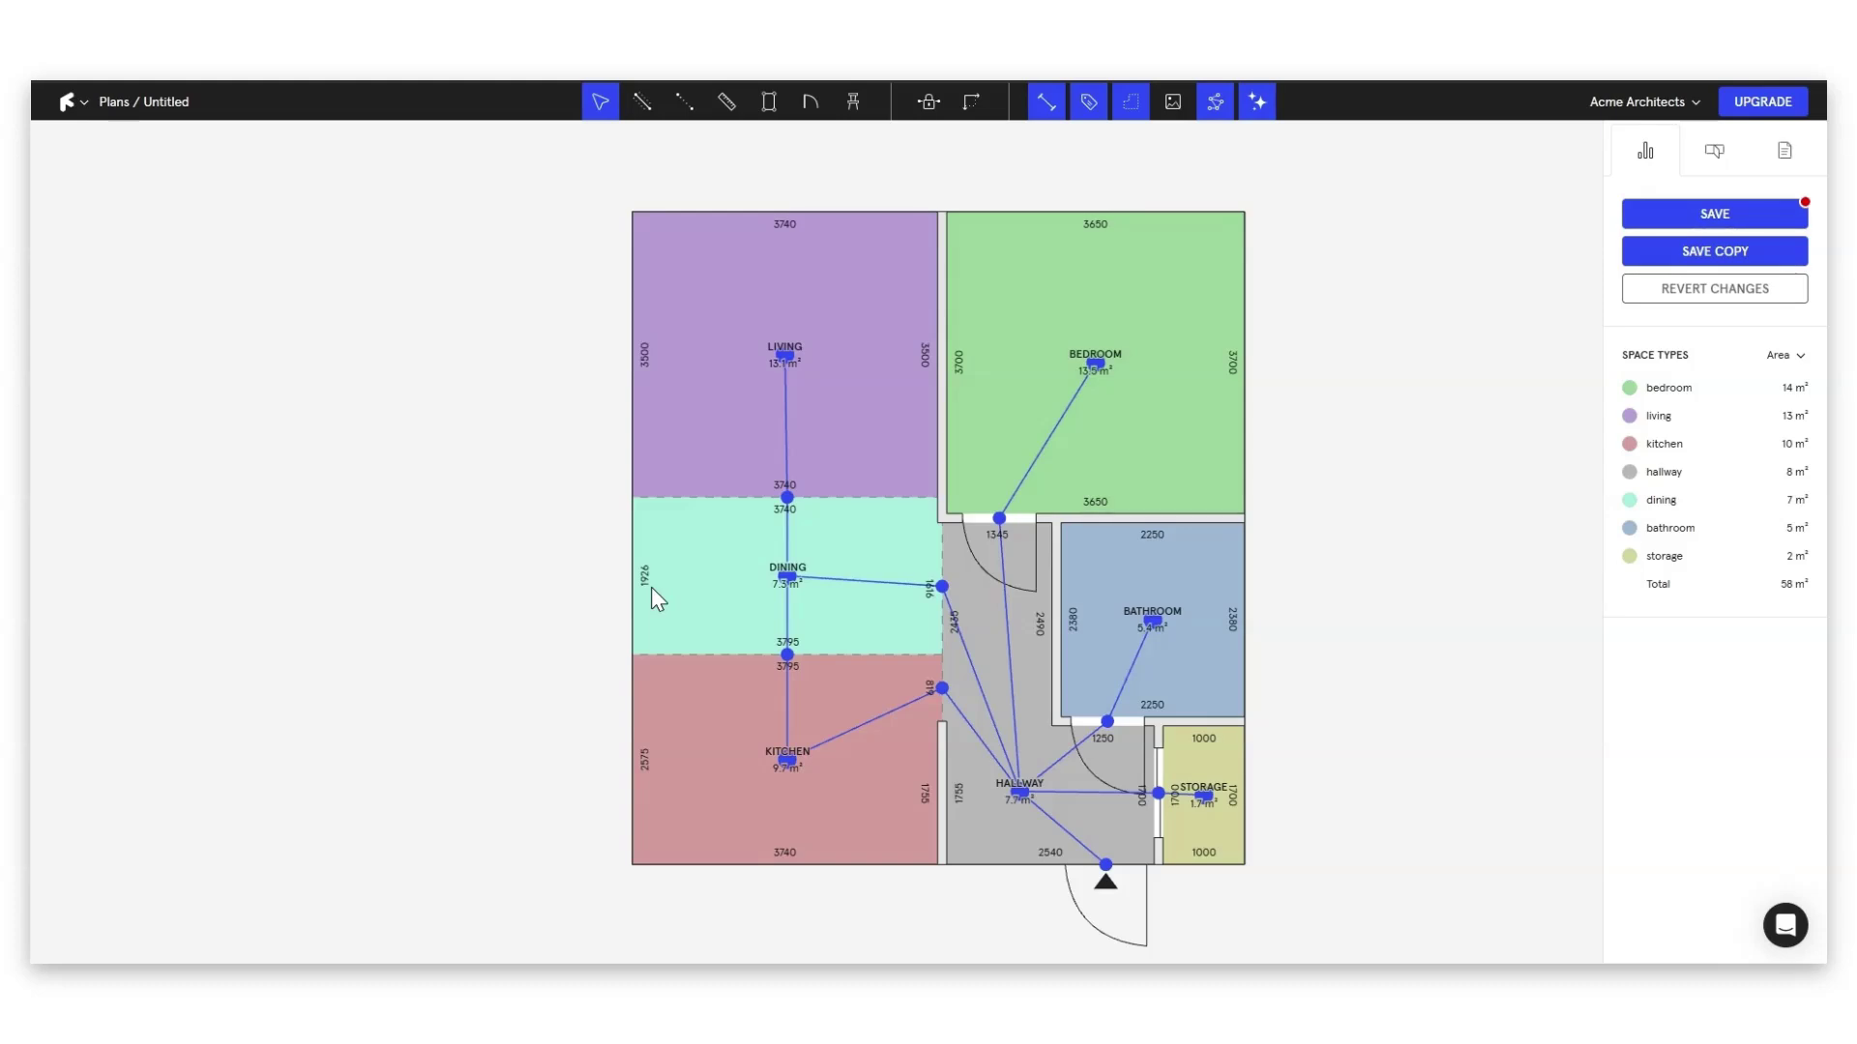
scroll(70, 722, "left", 2)
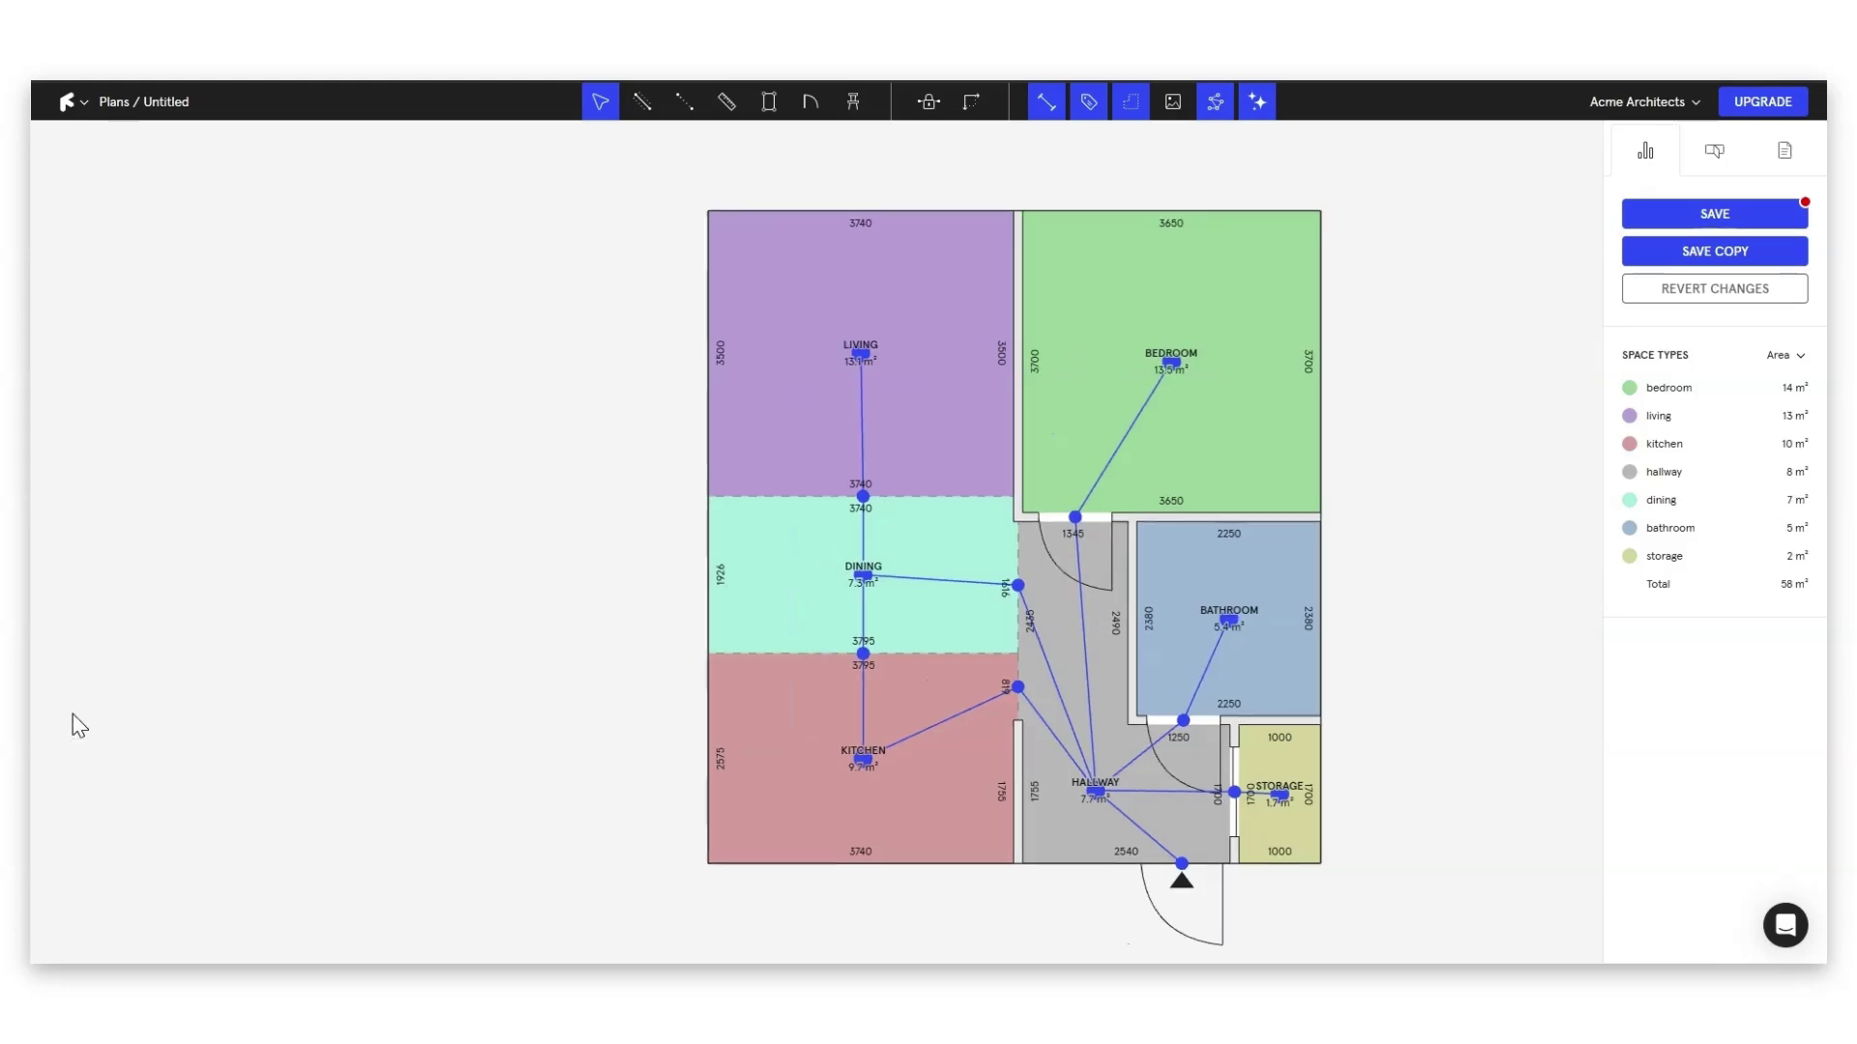